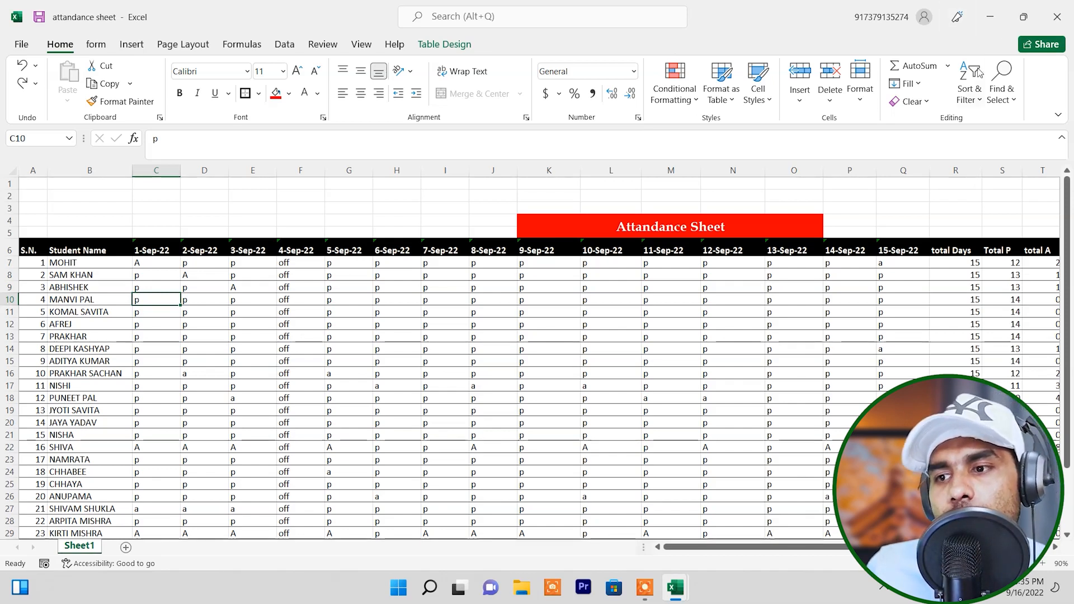
scroll(341, 317, "down", 2)
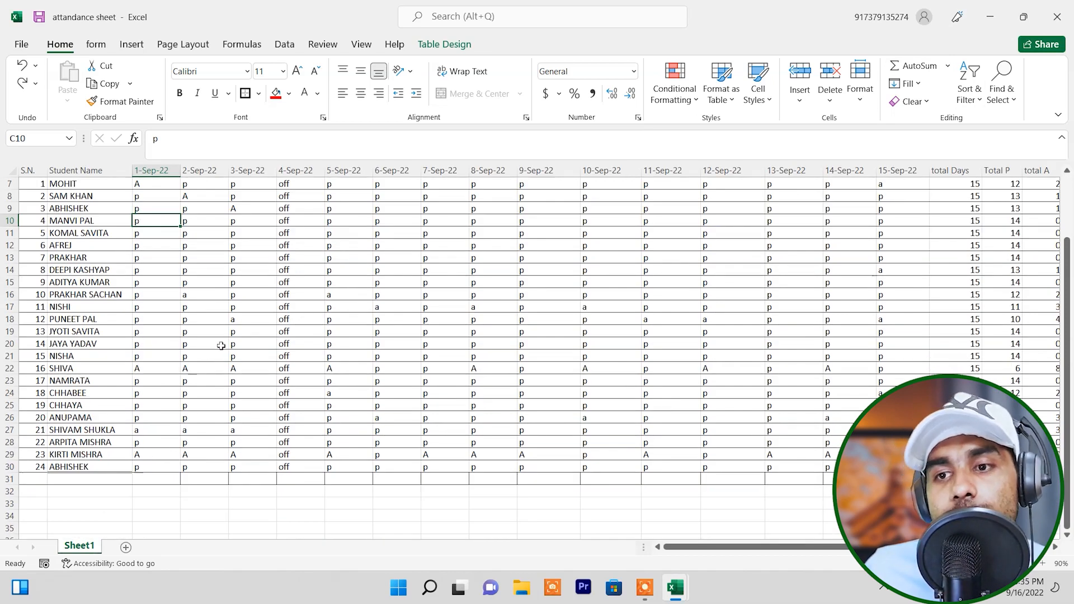
scroll(219, 342, "up", 2)
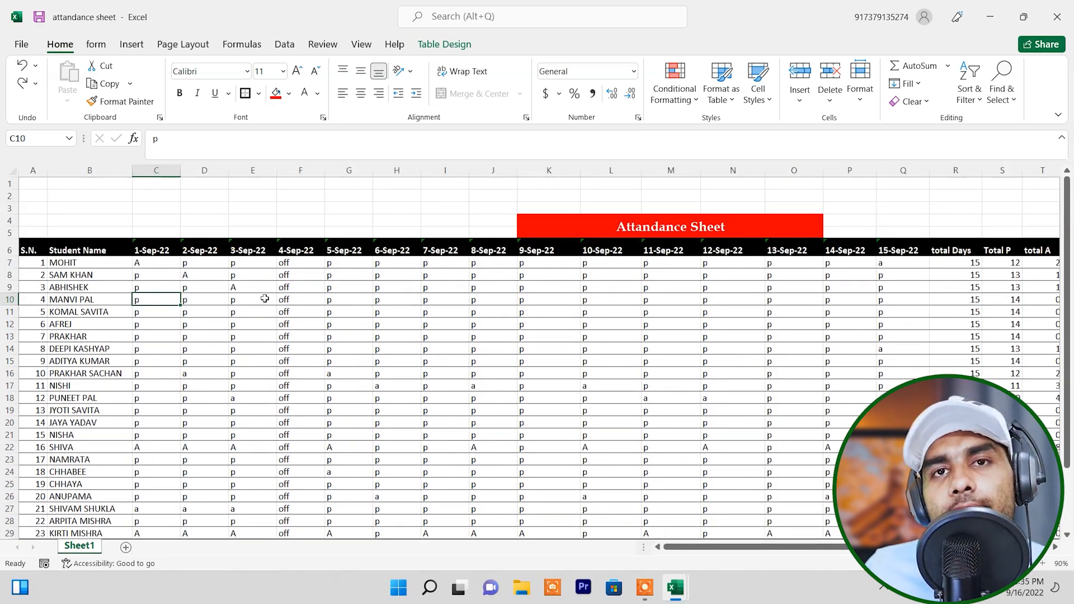
scroll(270, 296, "down", 2)
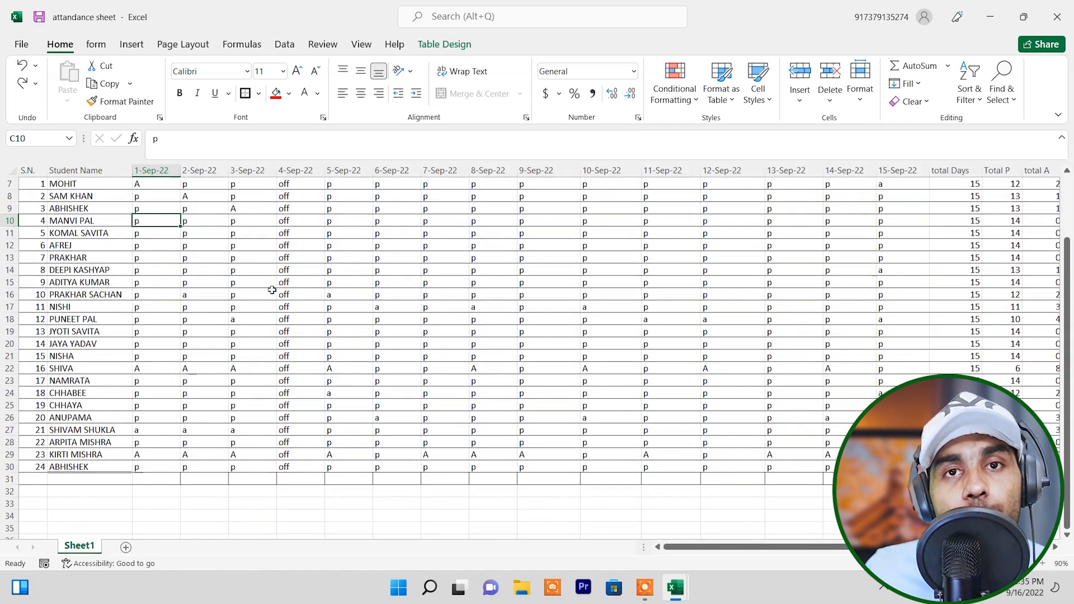
Step: Add a new worksheet and fill cells I5 to I19 with the number series 1 to 15
left_click(126, 547)
left_click(379, 241)
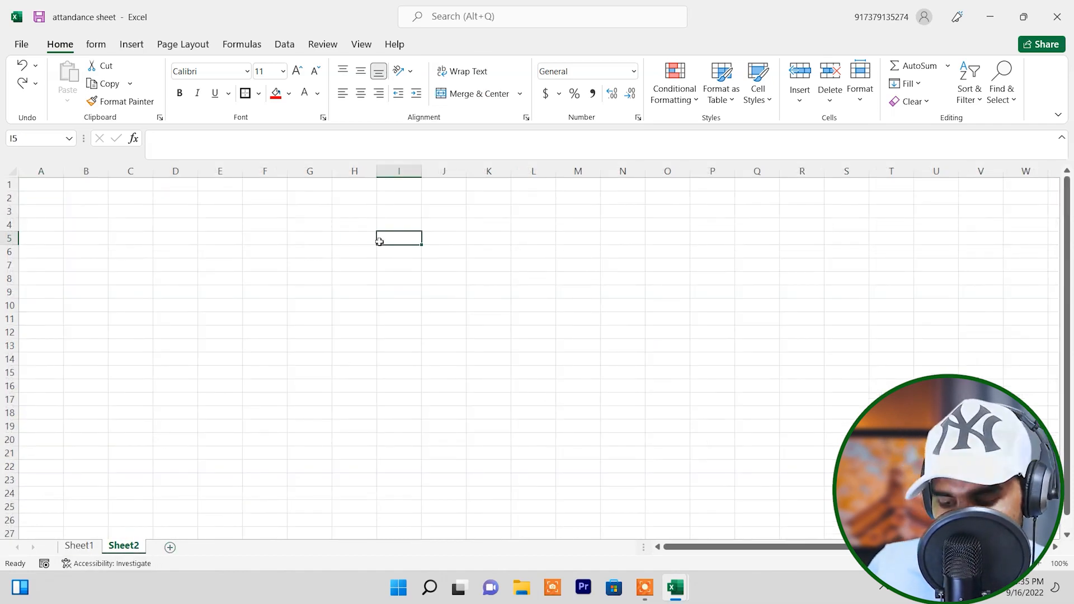
type("1")
key("Return")
type("2")
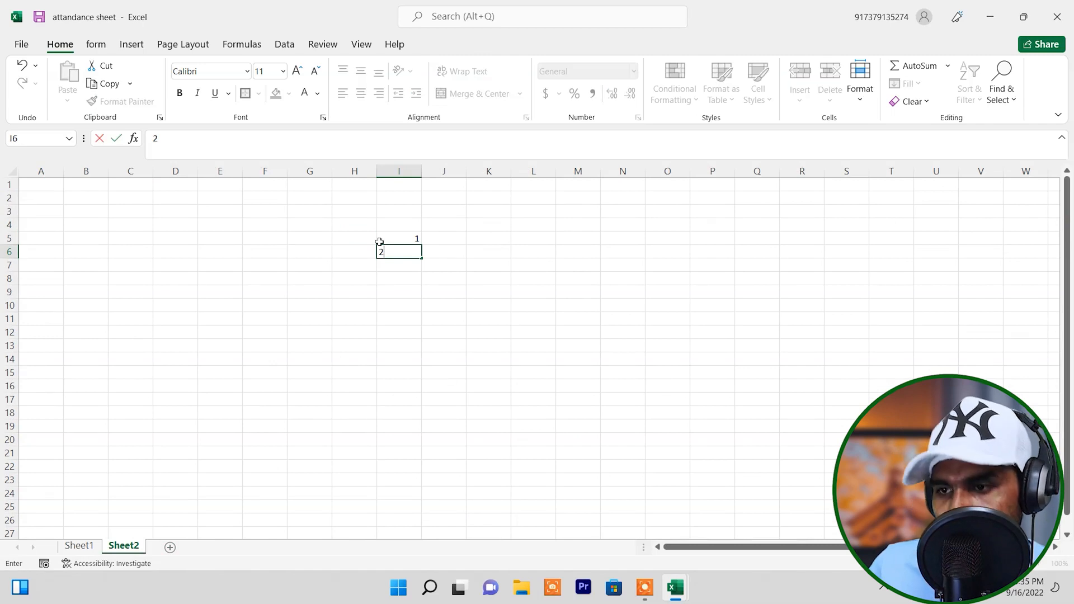
key("Return")
left_click_drag(397, 232, 422, 433)
left_click(475, 396)
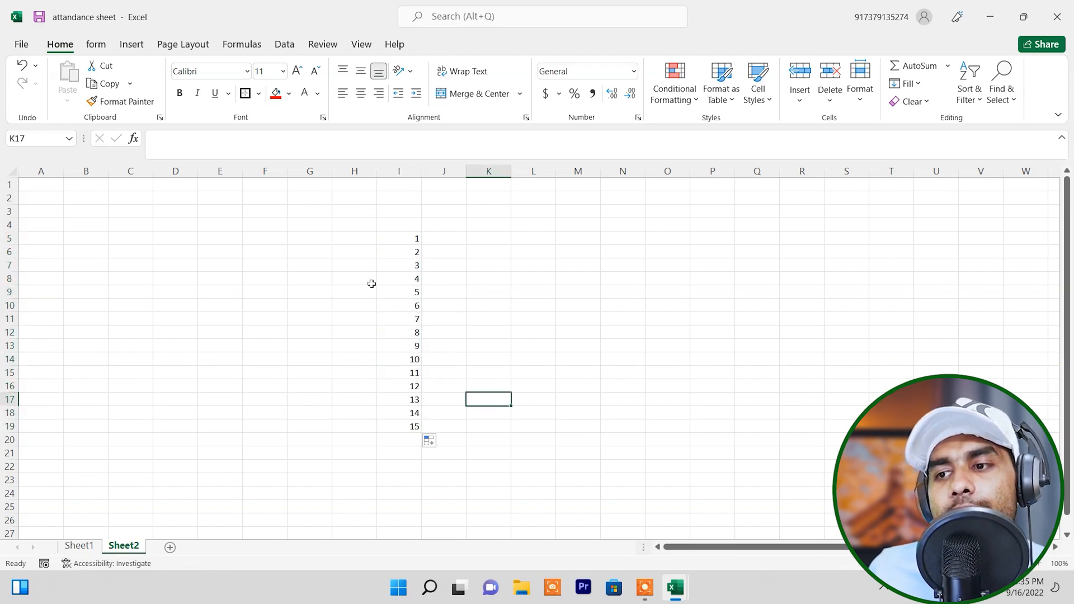
Step: Enter the formula =SUM(I5:I19) in cell K20 to total the number series
left_click_drag(395, 238, 408, 429)
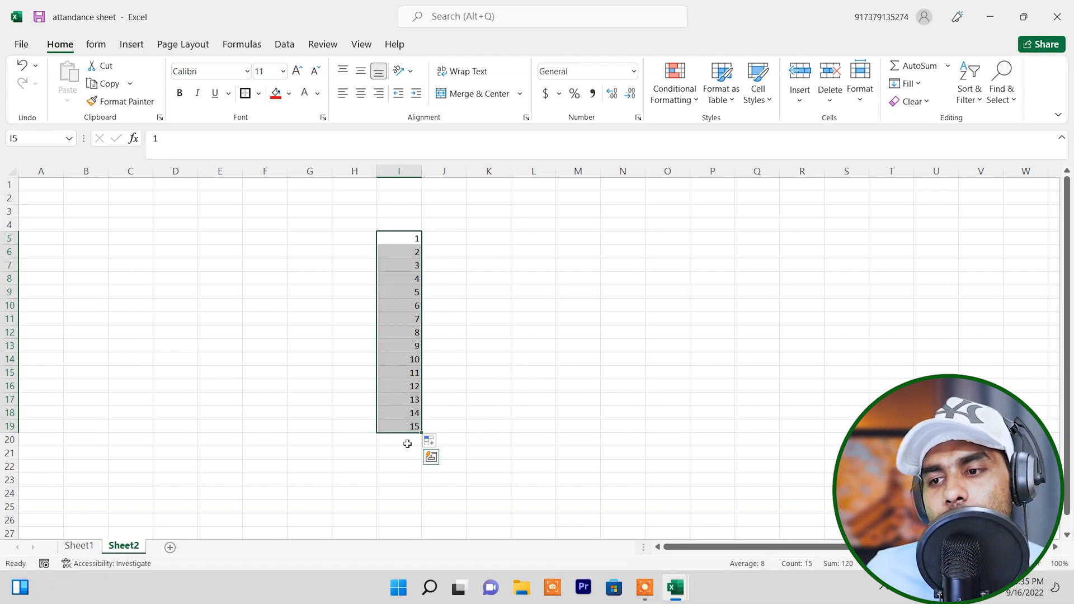
left_click(406, 441)
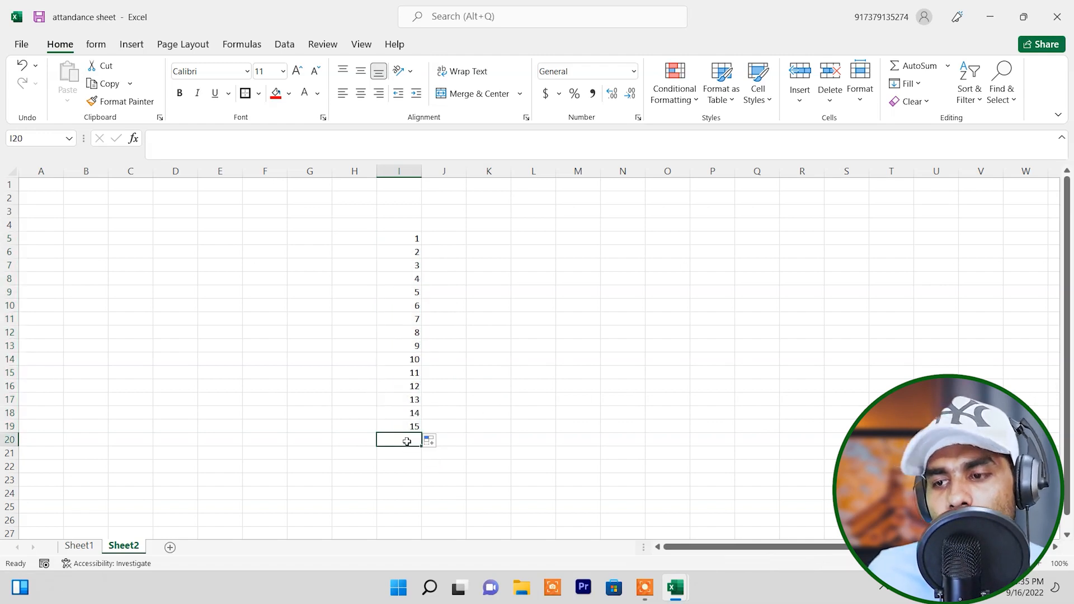
left_click(497, 436)
type("=")
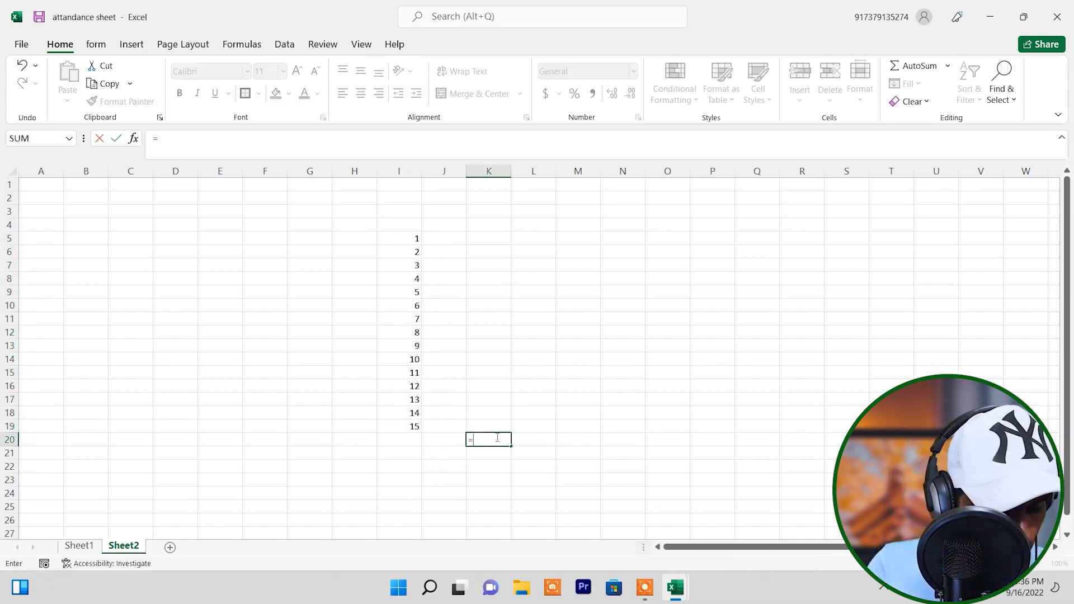
type("sum")
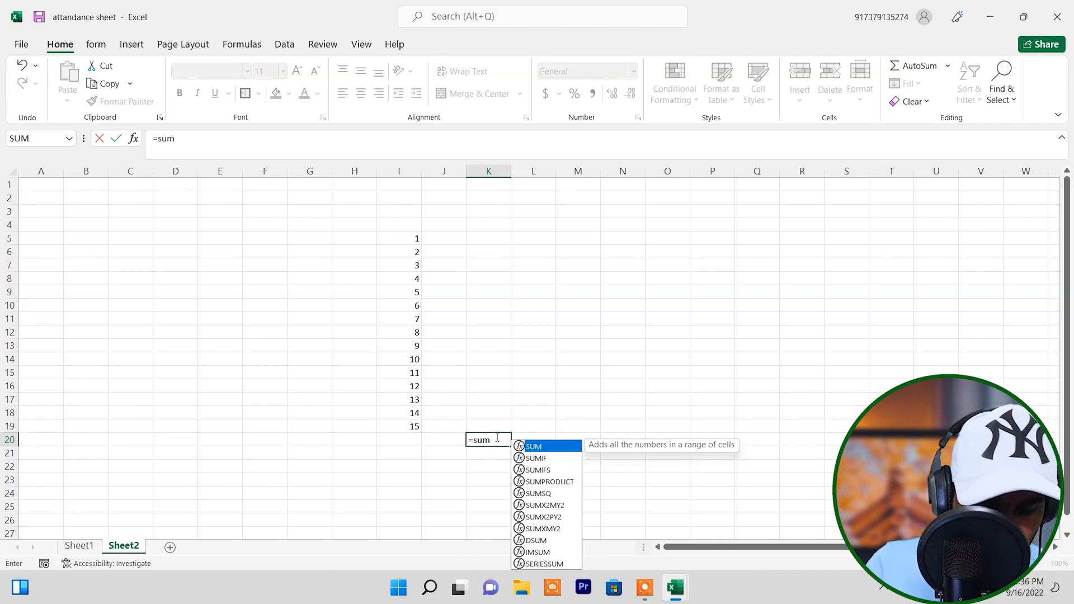
type("(")
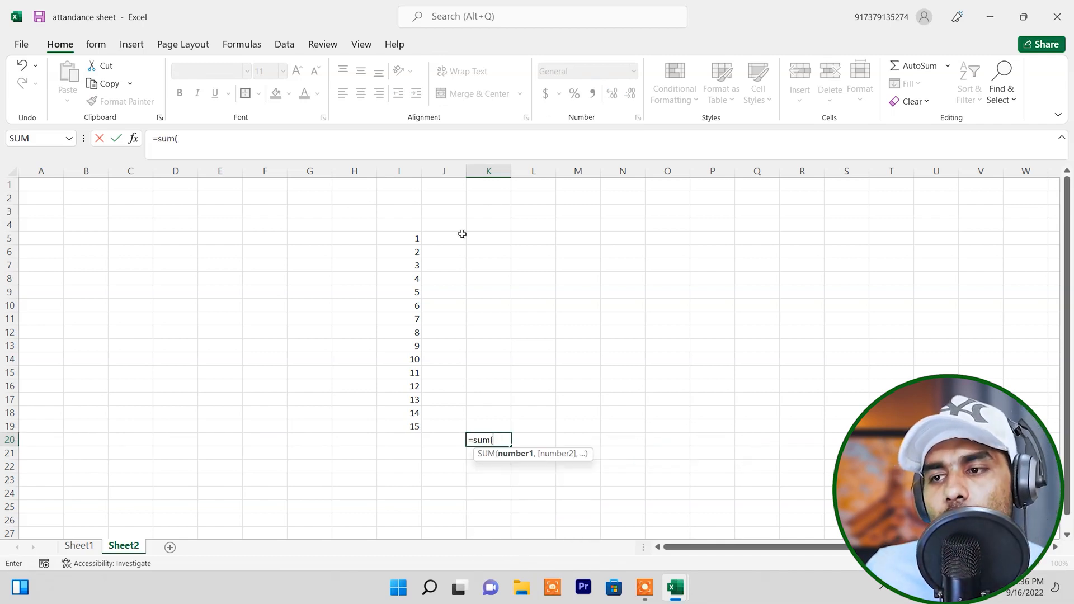
left_click_drag(410, 239, 415, 436)
type(")")
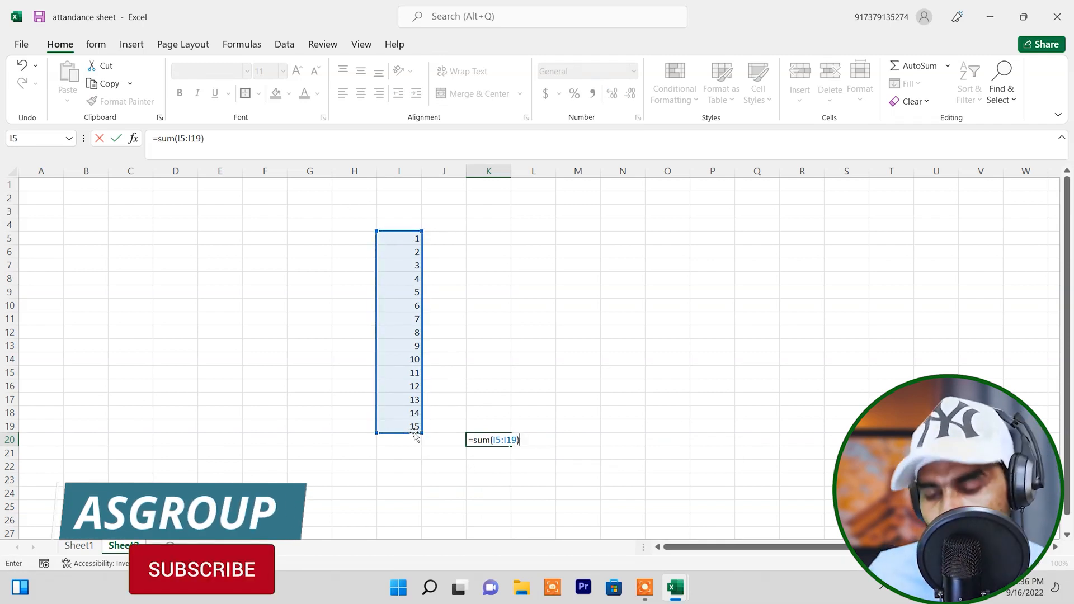
key("Return")
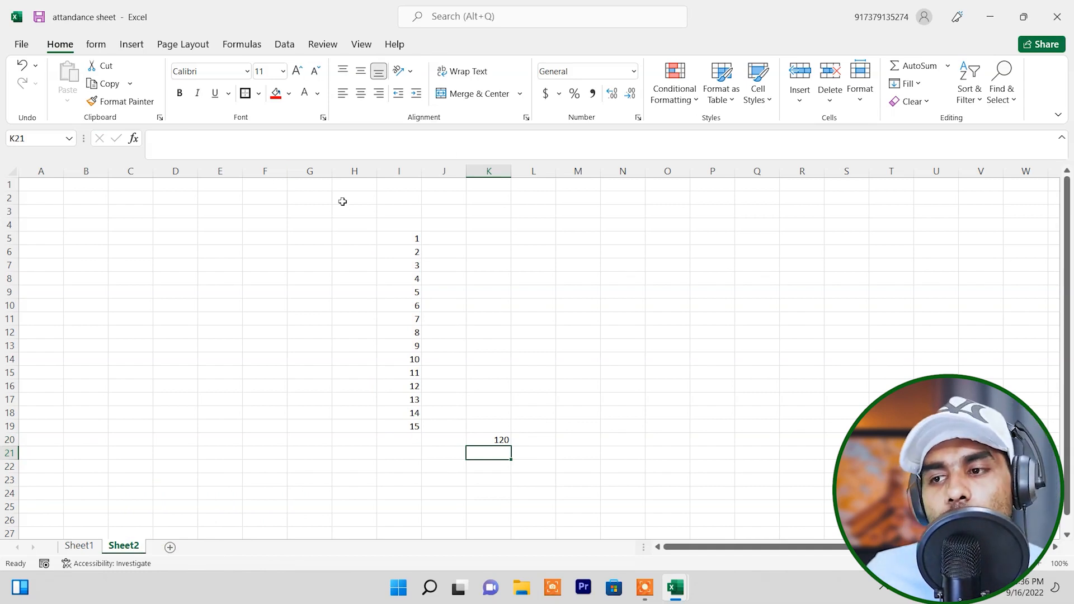
Step: Insert an AutoSum total of I5:I19 in cell I20, and clear that cell again
left_click_drag(388, 237, 399, 434)
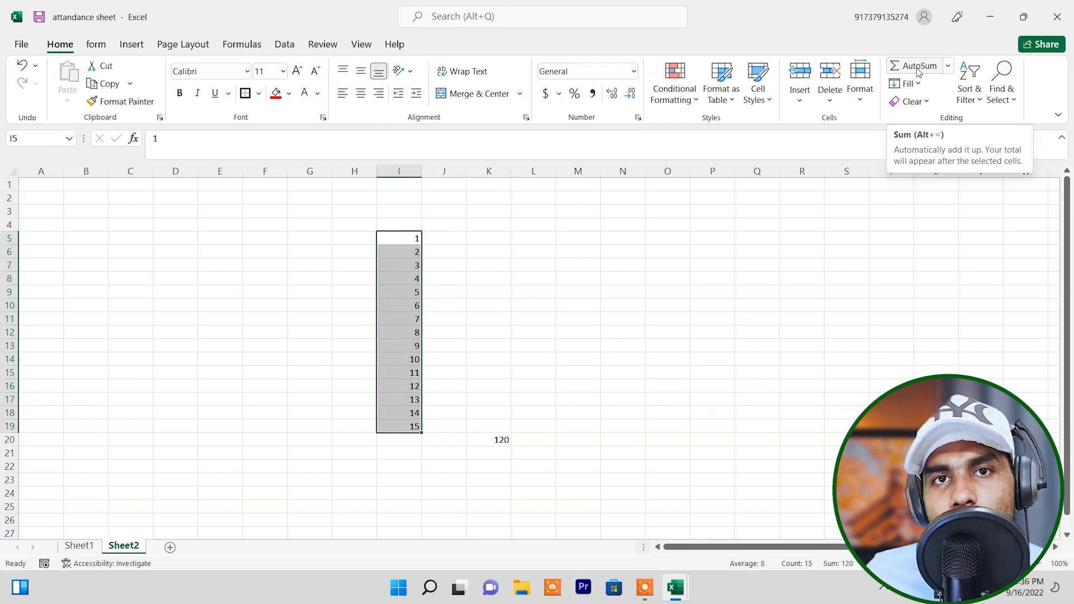
left_click(948, 66)
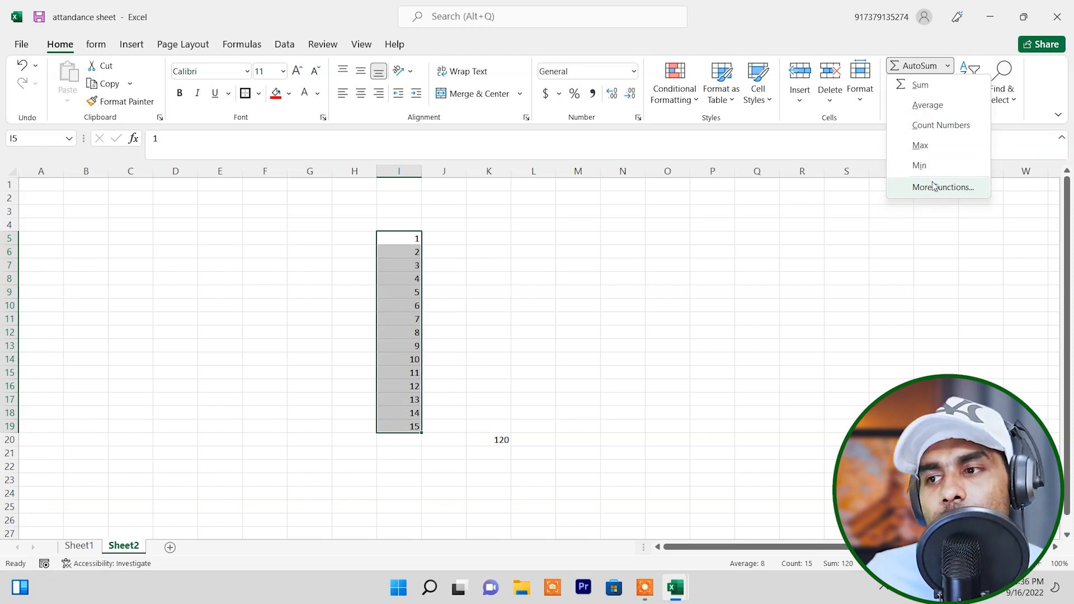
left_click(924, 90)
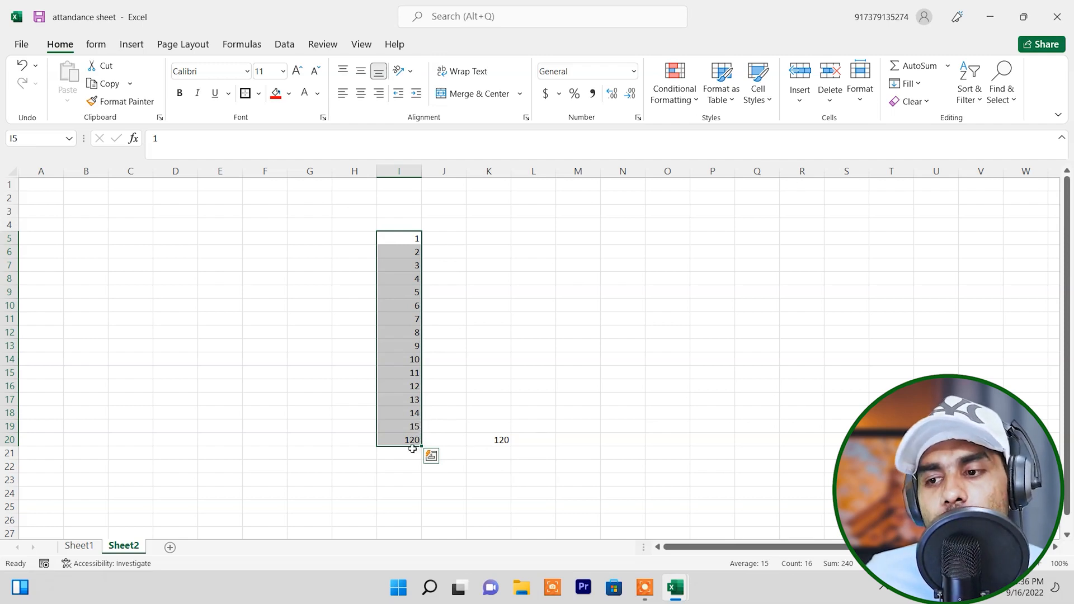
left_click(407, 439)
key("Delete")
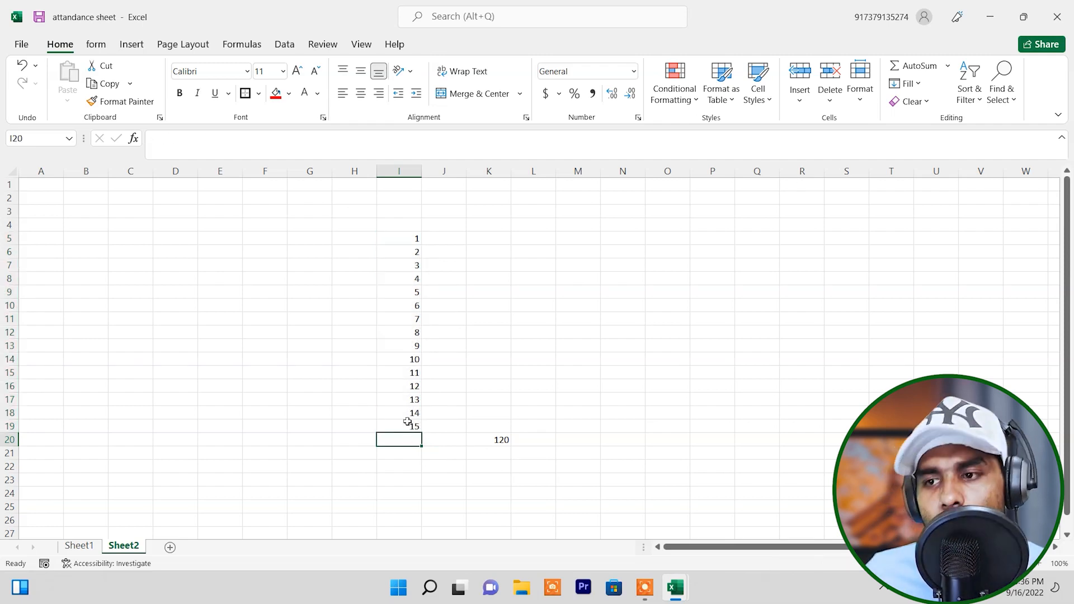
Step: Insert an AutoSum average of the range I5:I18 in cell I20 below the number series
left_click_drag(399, 239, 413, 412)
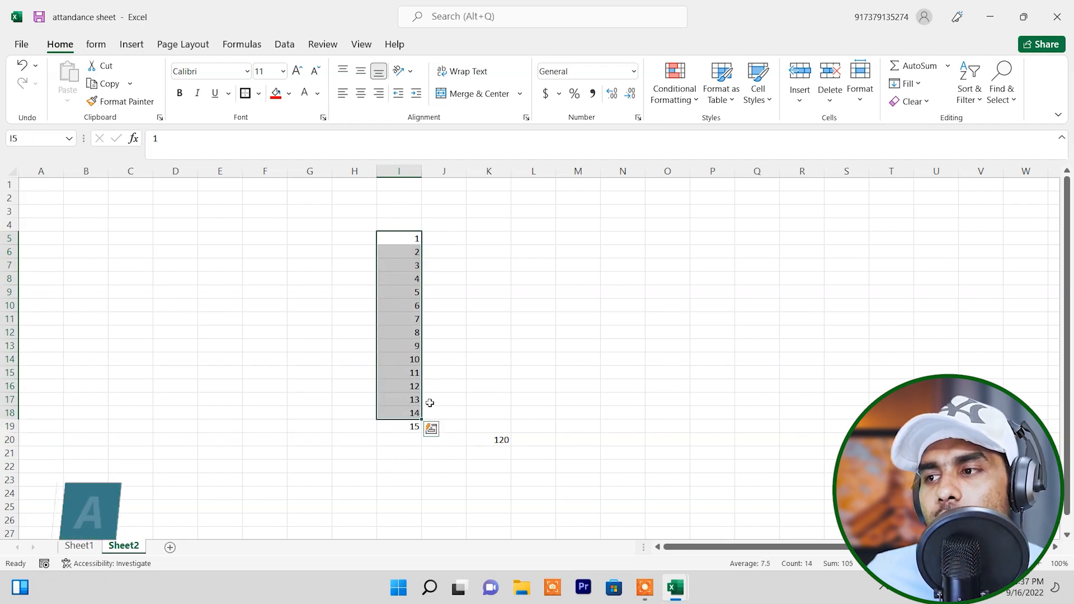
left_click(949, 66)
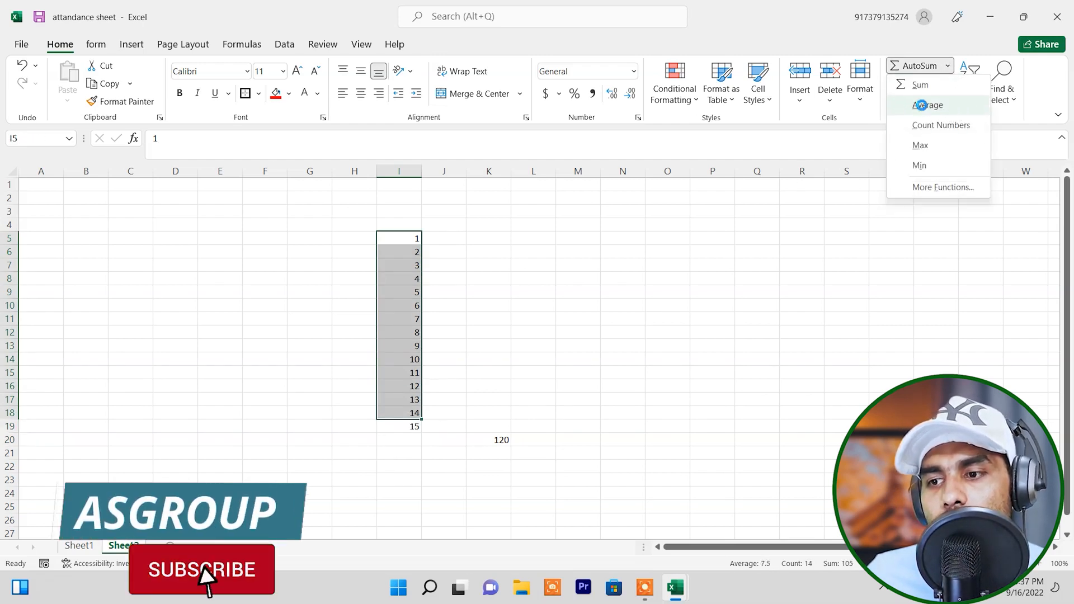
left_click(926, 105)
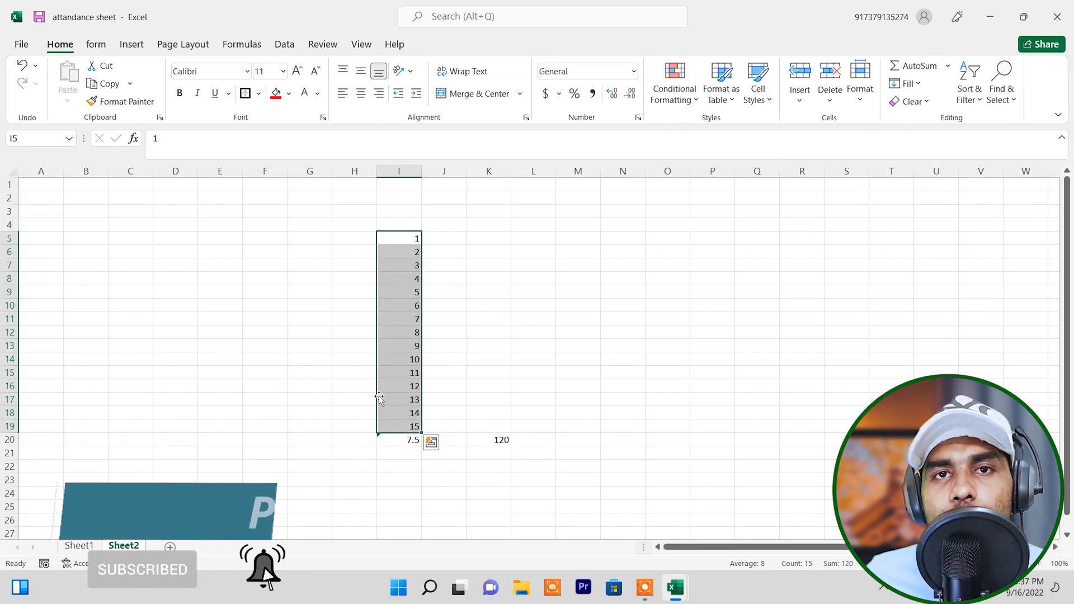
Step: Enter the formula =AVERAGE(I5:I19) in cell K19 to average the number series
left_click(505, 428)
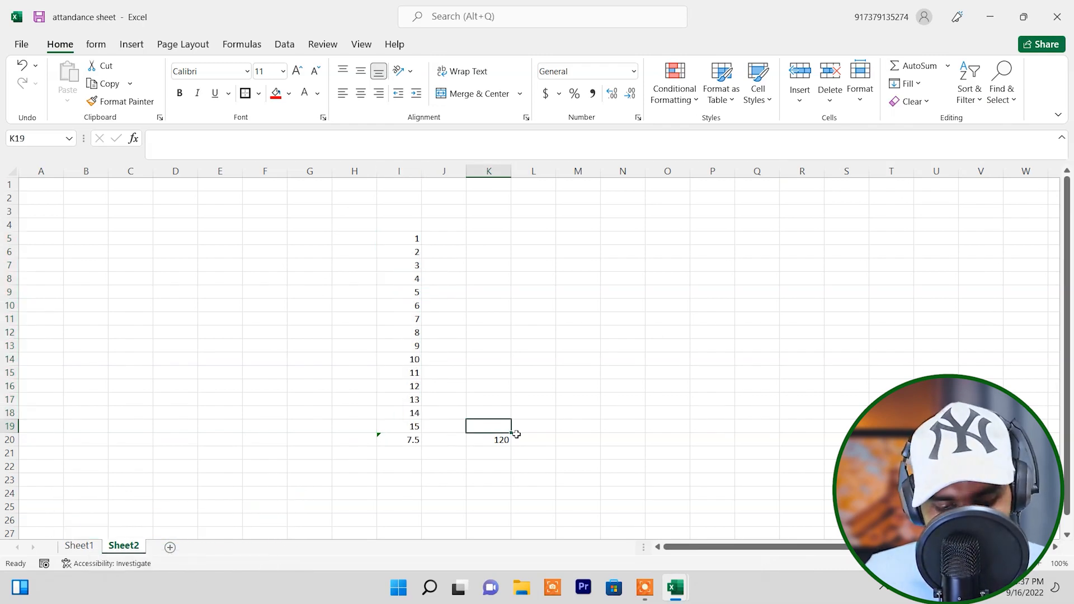
type("=ave")
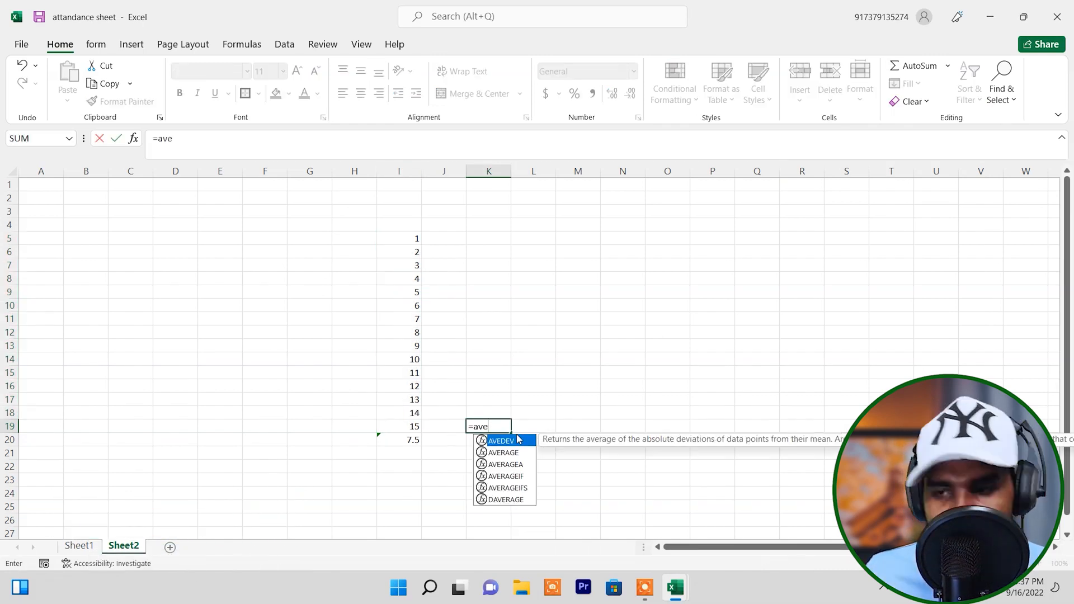
type("rage")
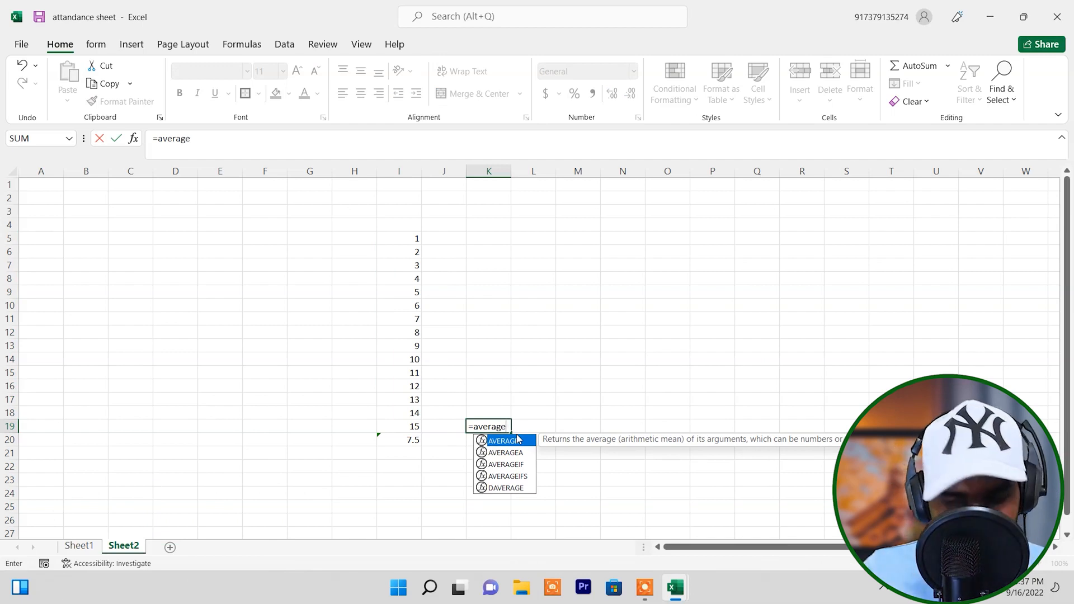
type("(")
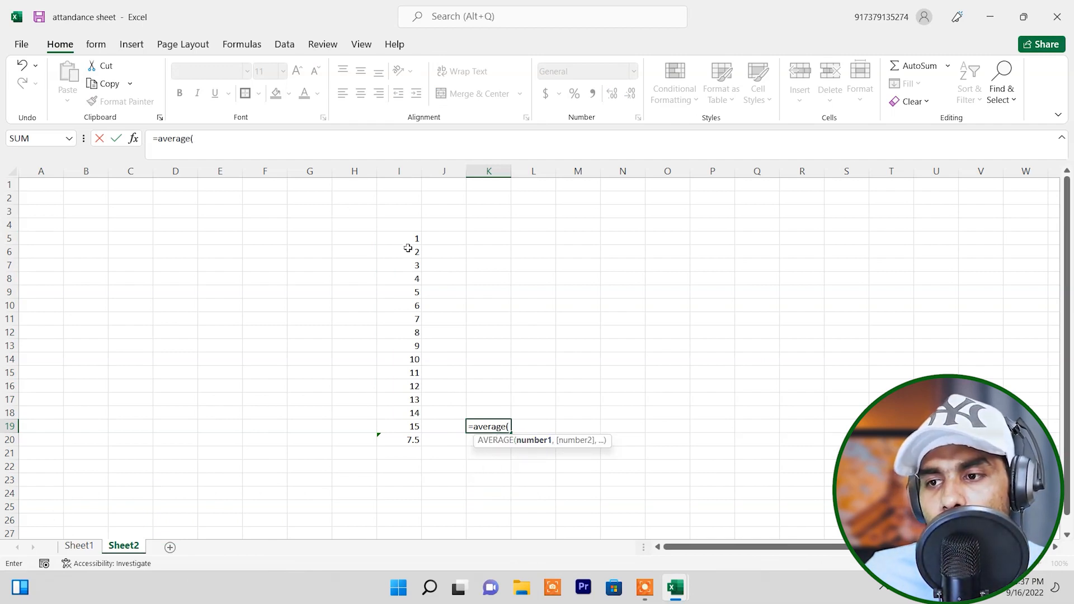
left_click_drag(403, 239, 404, 428)
type(")")
key("Return")
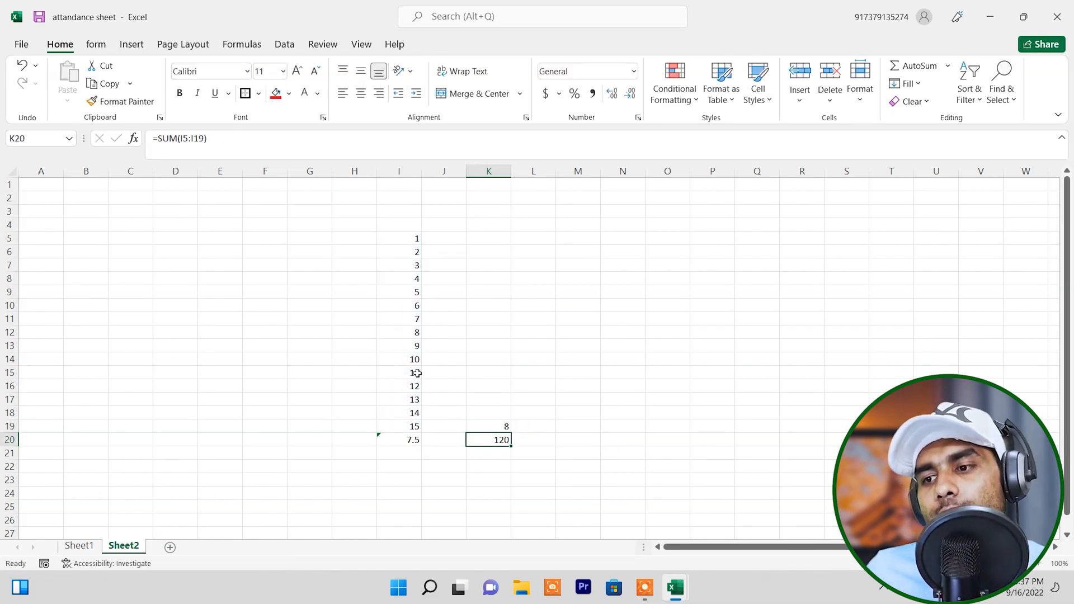
Step: Replace the average in cell I20 with an AutoSum Min of the range I5:I19
left_click_drag(414, 240, 414, 428)
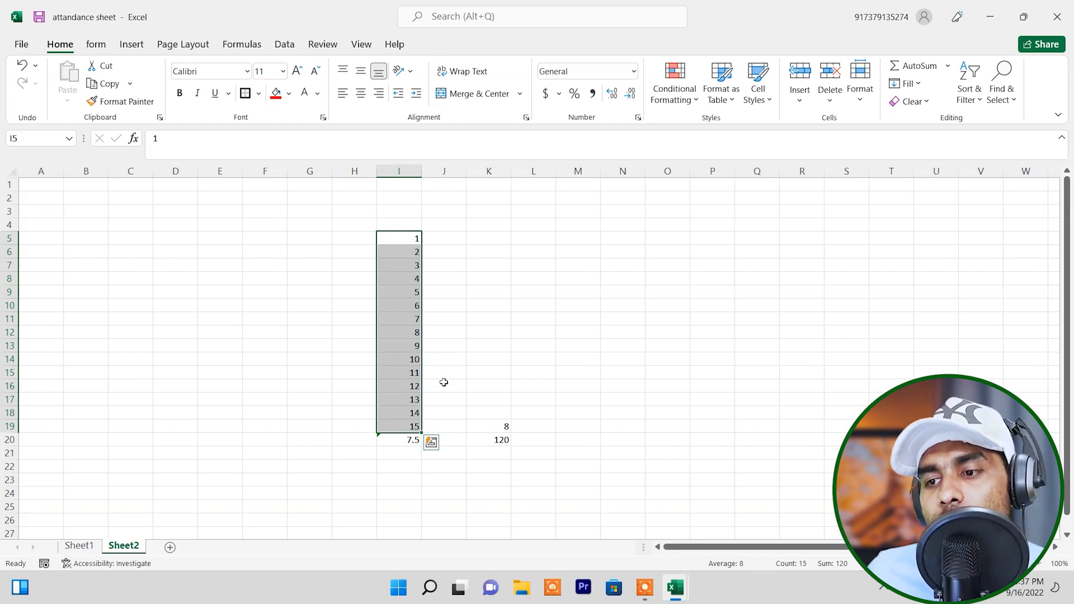
left_click(412, 439)
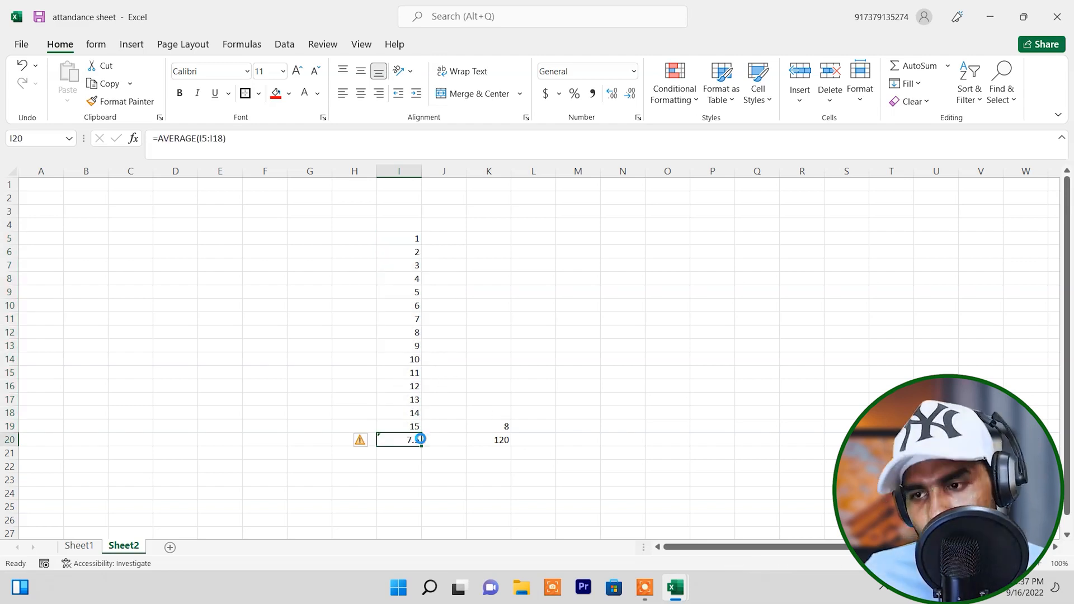
key("Delete")
left_click_drag(412, 238, 415, 426)
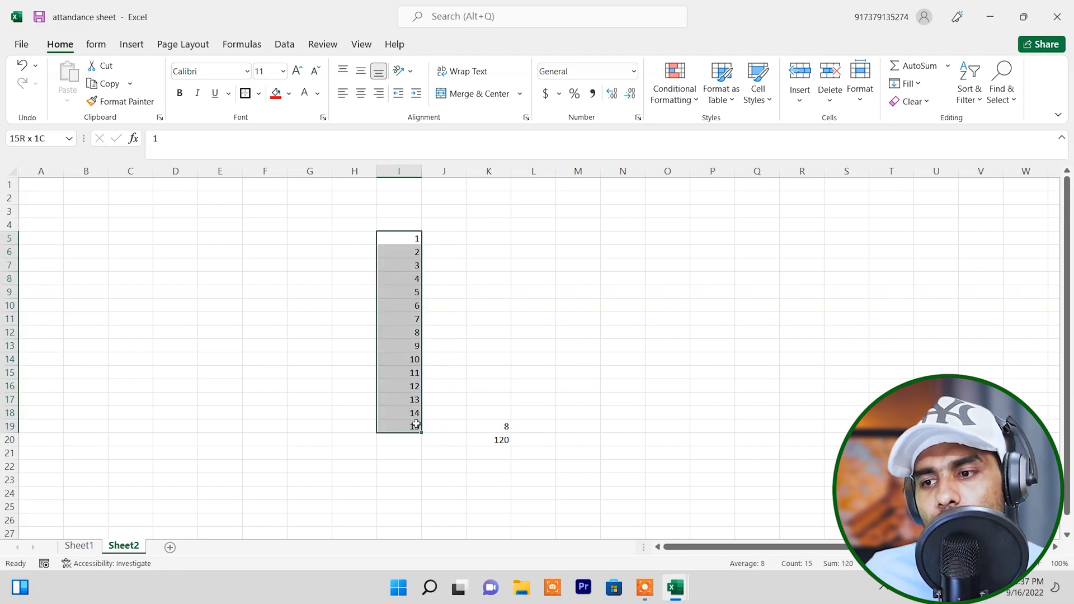
left_click(947, 65)
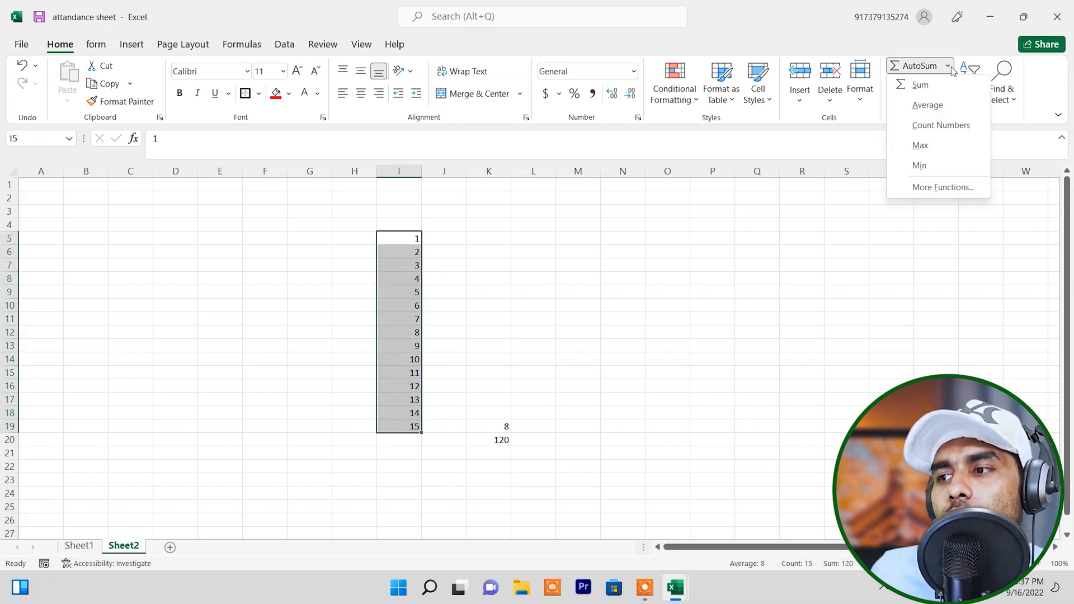
left_click(920, 166)
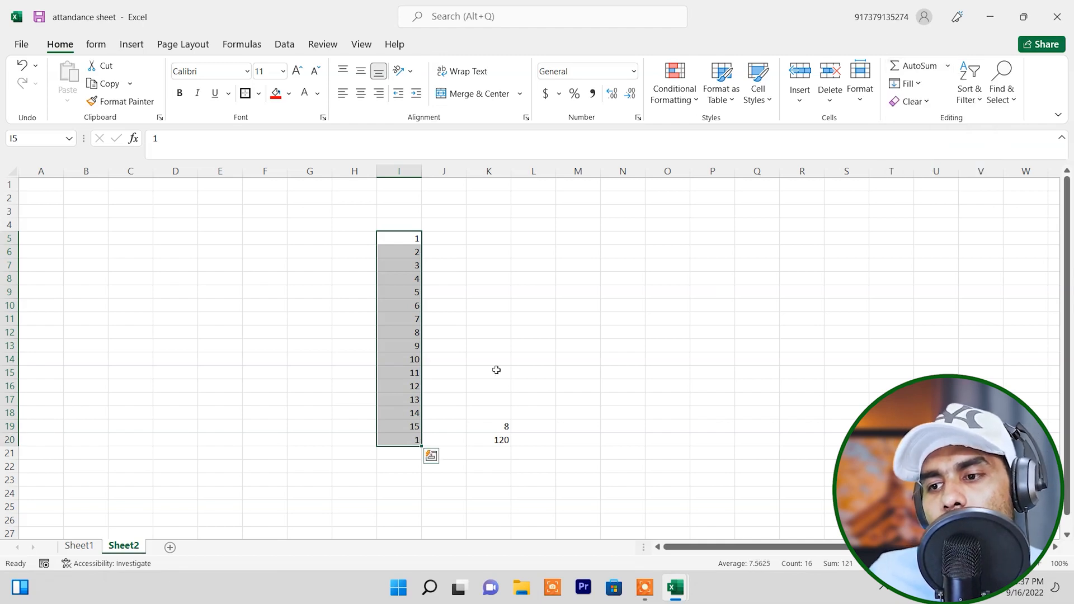
Step: Enter the formula =MIN(I5:I19) in cell K18 to return the smallest number in the series
left_click(495, 411)
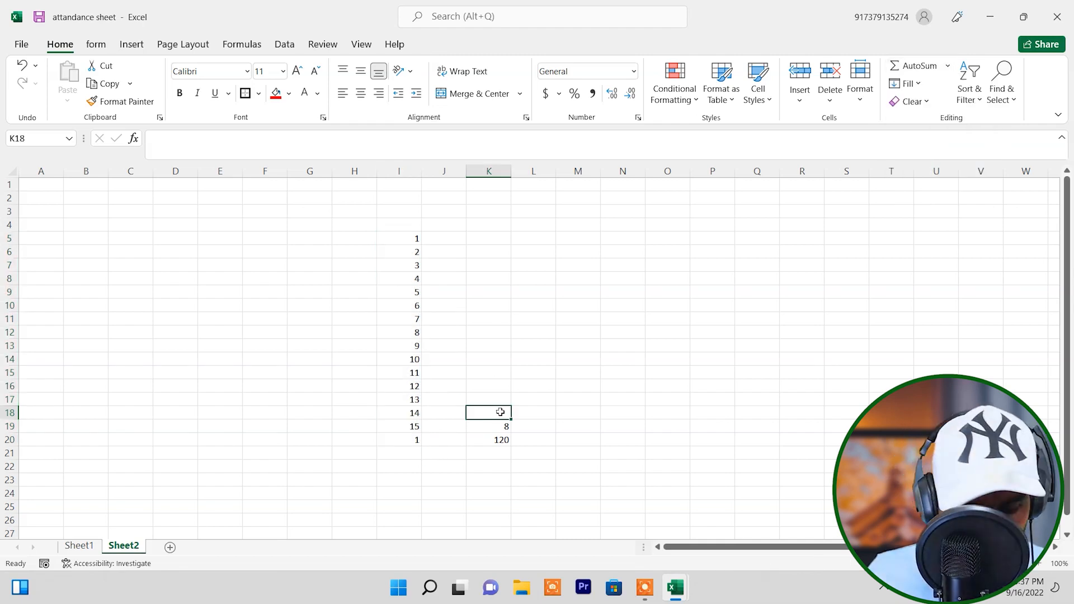
type("=min")
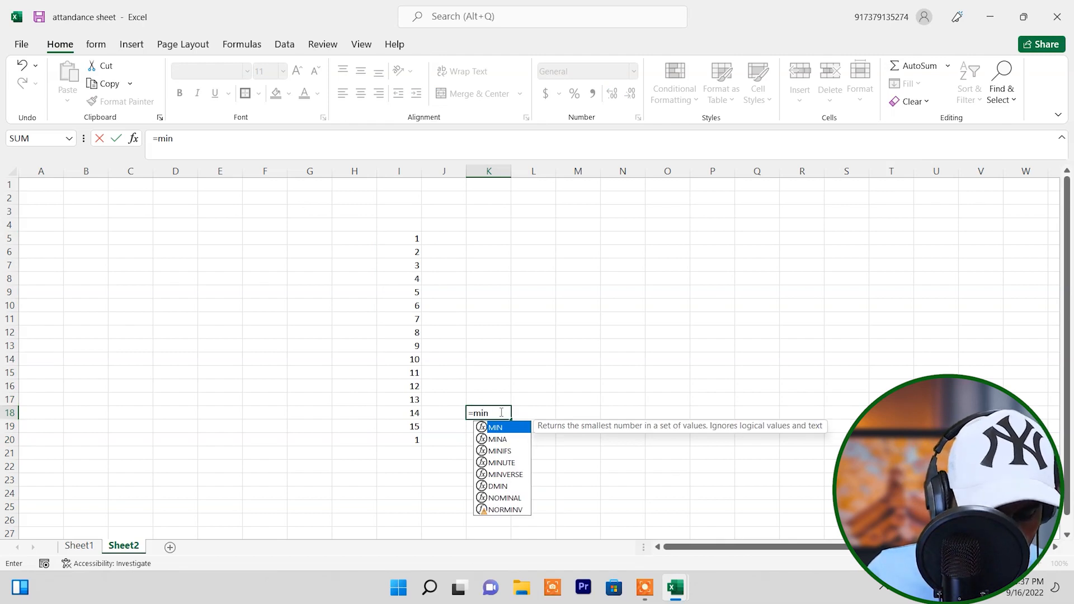
type("(")
left_click_drag(403, 239, 404, 425)
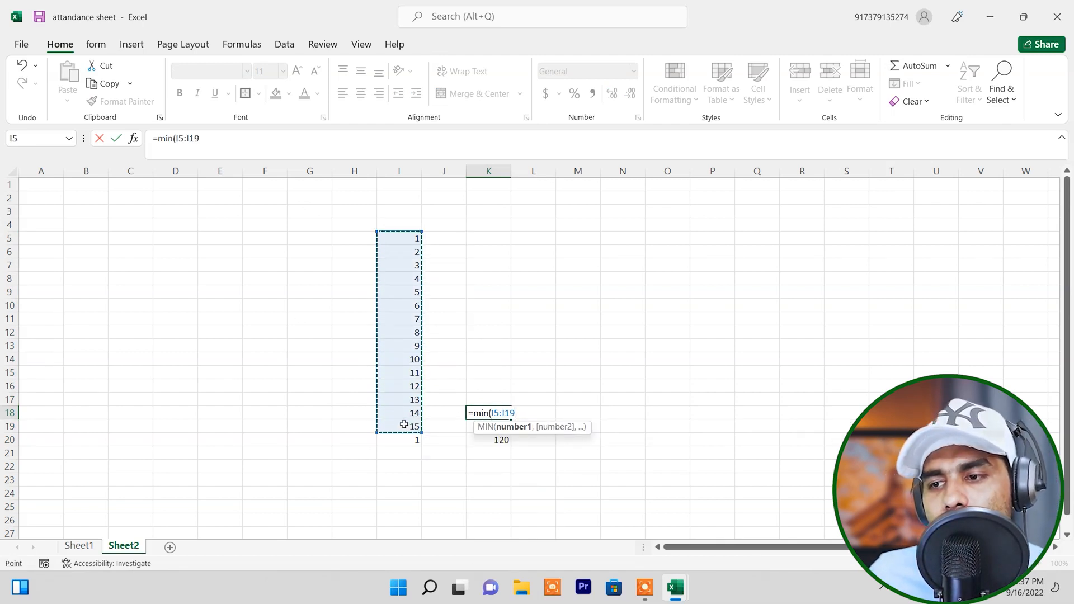
type(")")
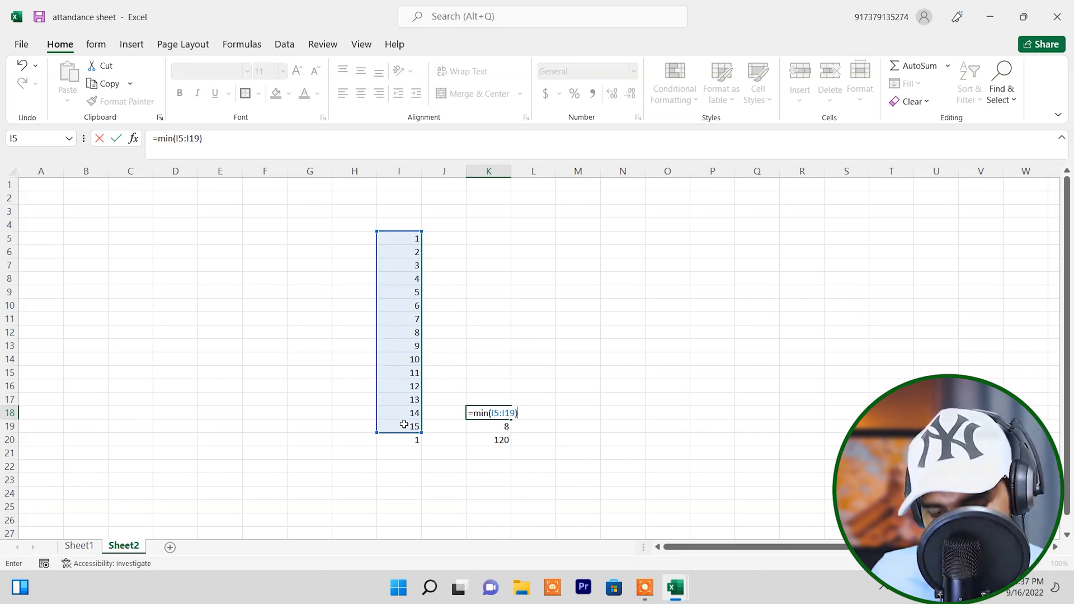
key("Return")
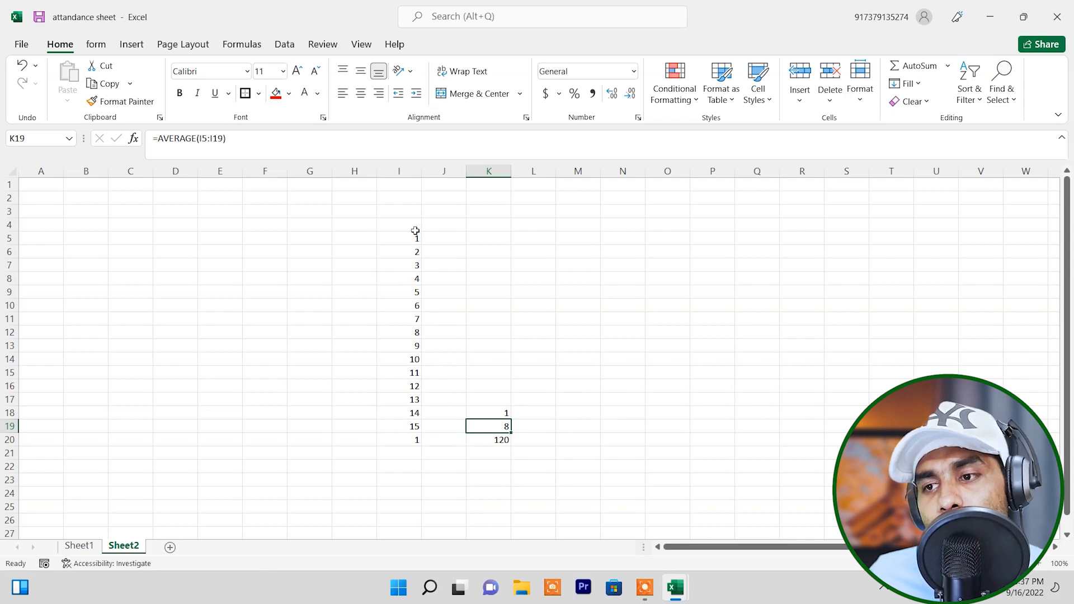
Step: Replace the minimum in cell I20 with an AutoSum Max of the number series I5:I19
left_click(413, 440)
key("Delete")
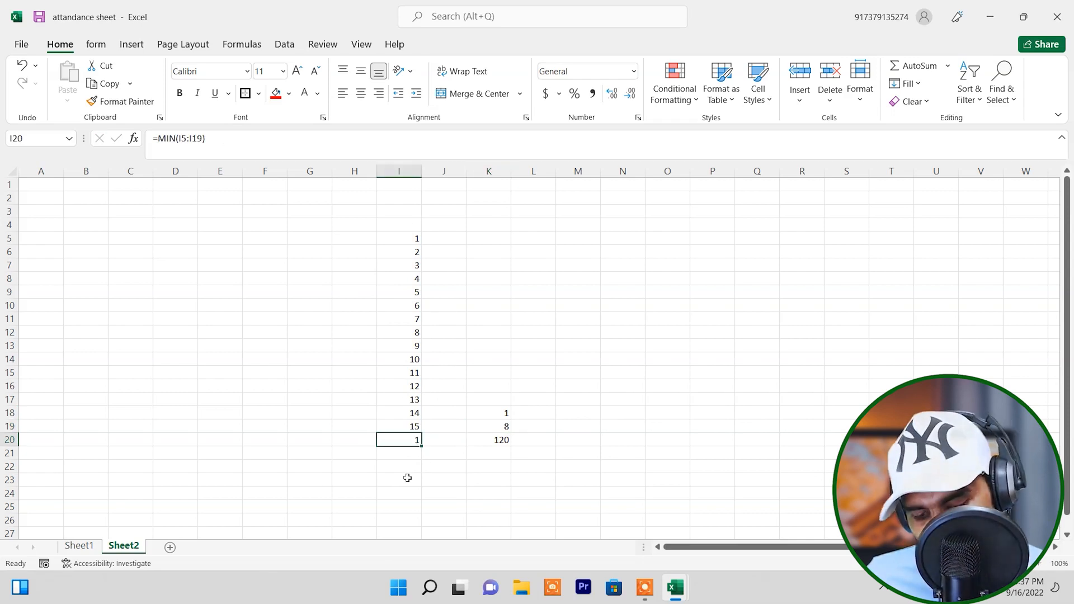
left_click_drag(408, 235, 409, 442)
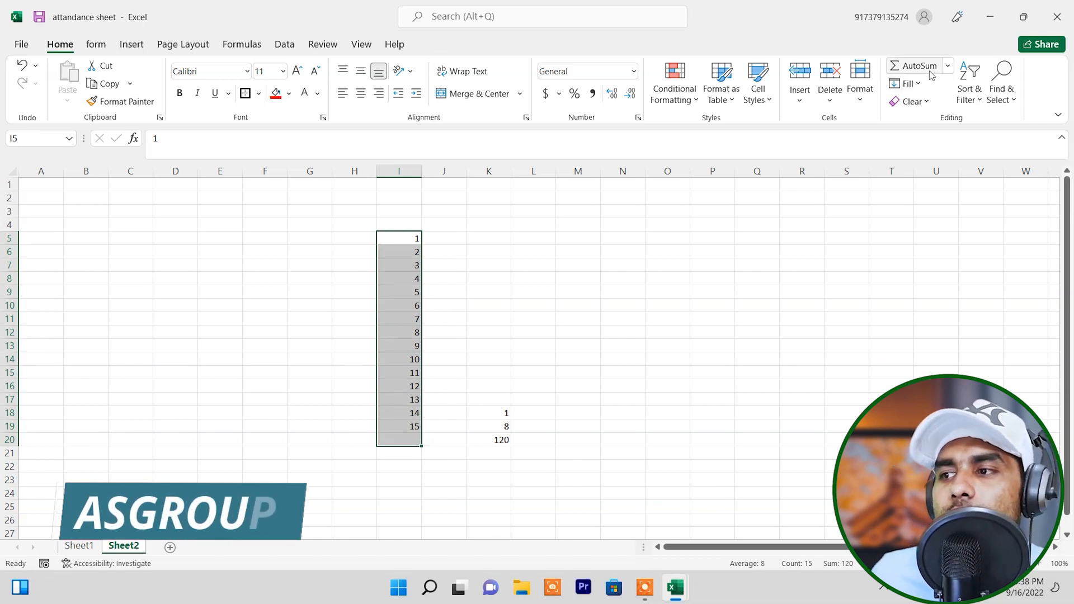
left_click(949, 67)
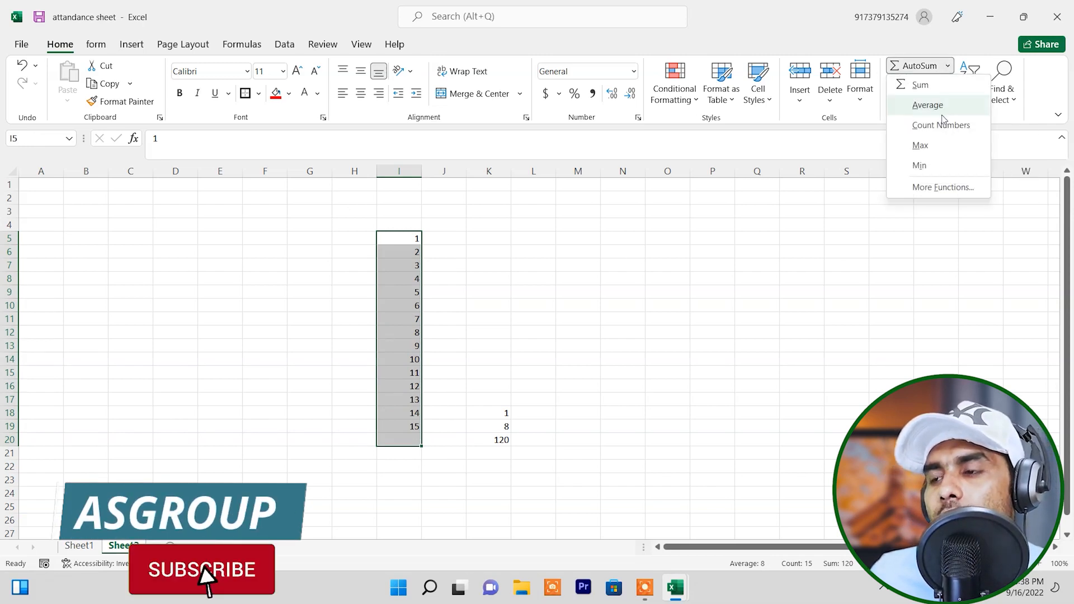
left_click(926, 147)
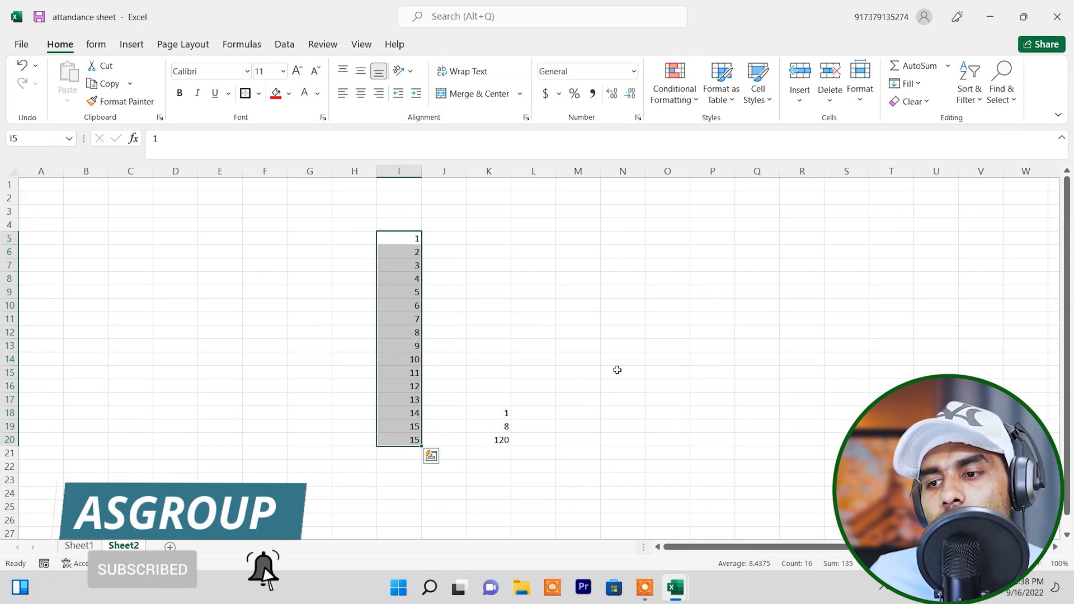
Step: Enter the formula =MAX(I5:I19) in cell K17 to return the largest number in the series
left_click(497, 402)
type("=max")
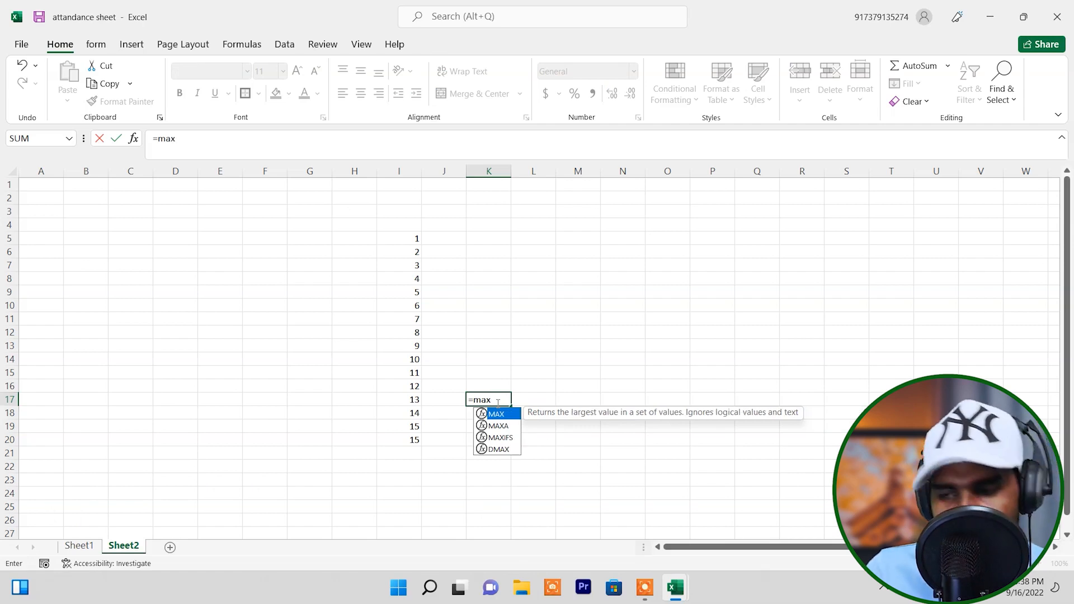
type("(")
left_click_drag(408, 239, 412, 424)
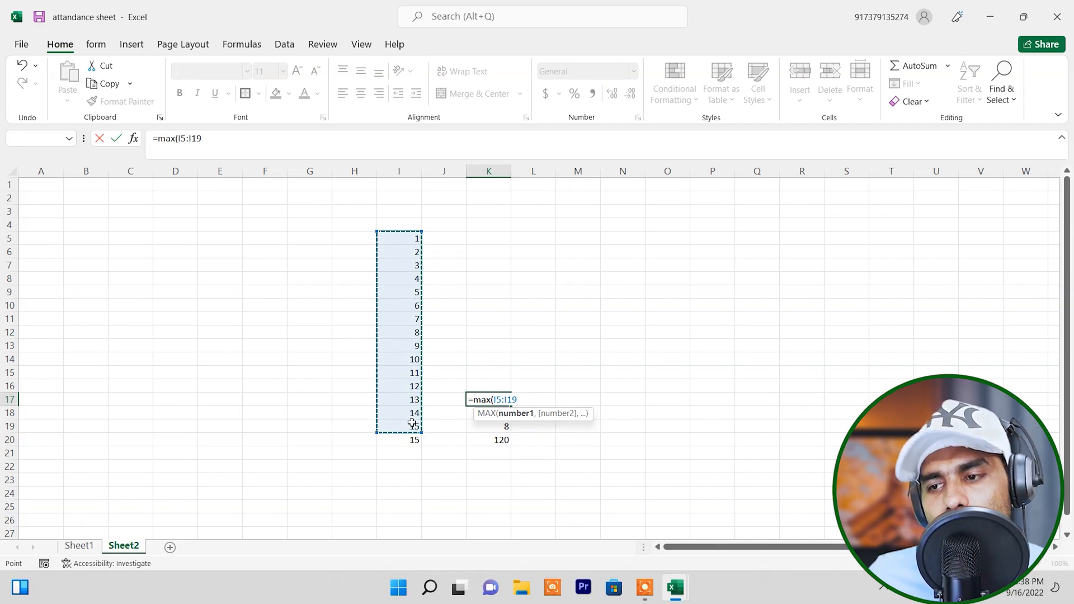
type(")")
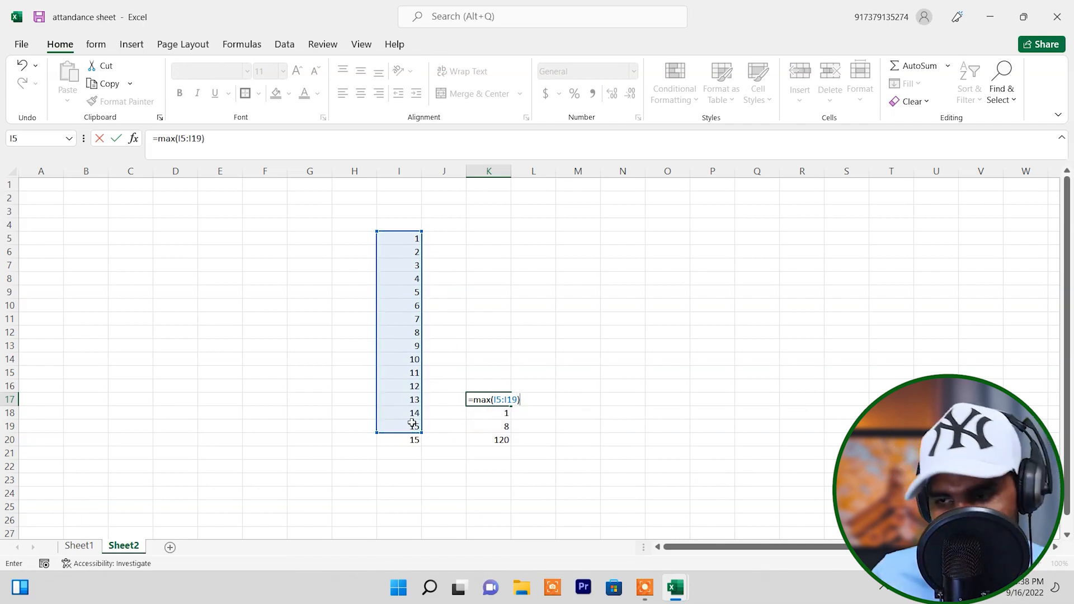
key("Return")
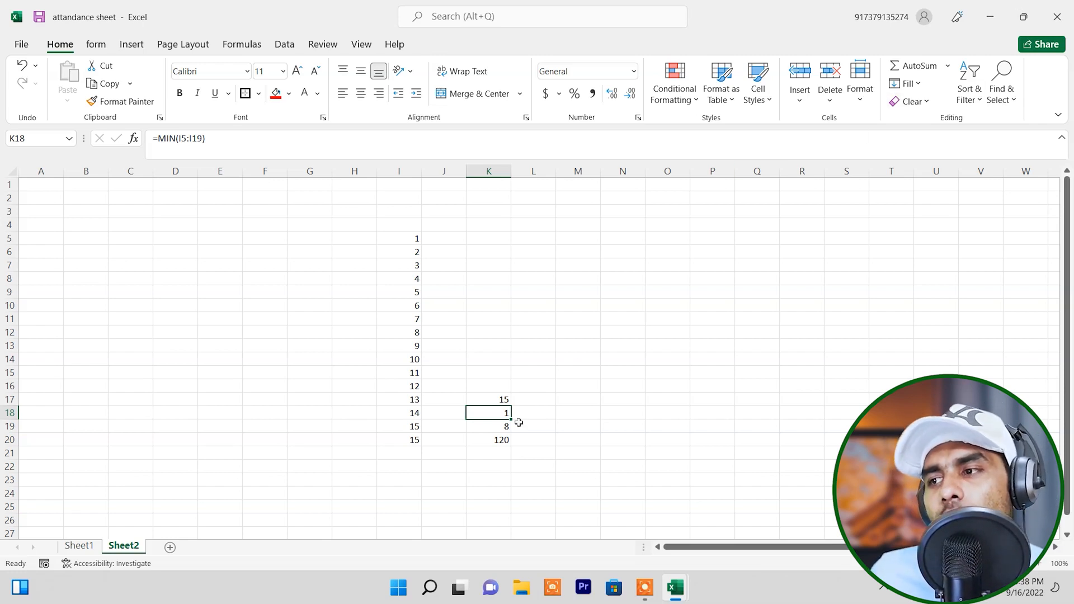
left_click(949, 65)
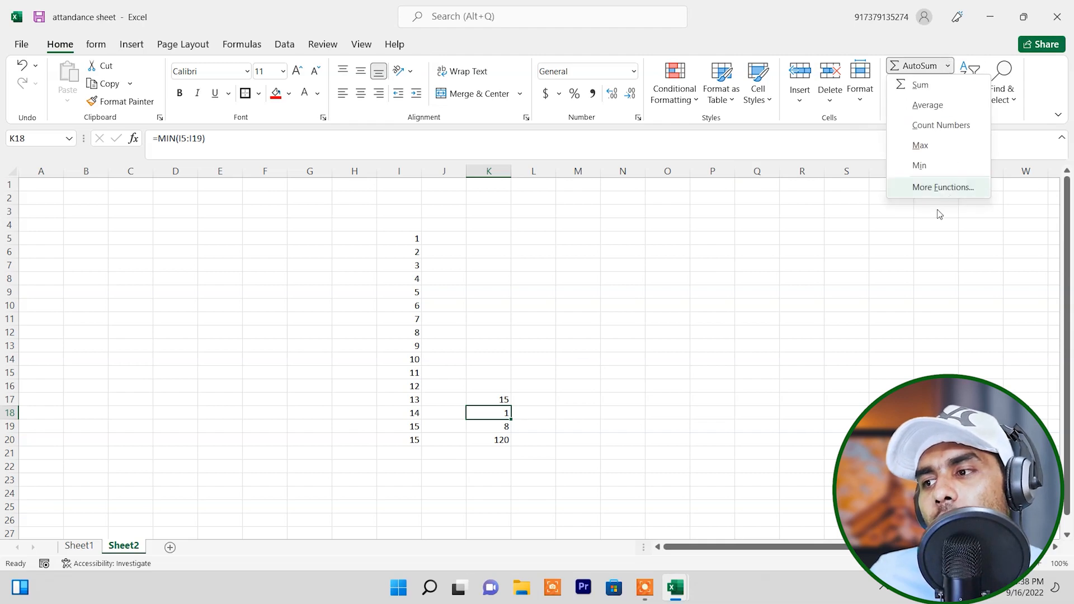
left_click(926, 188)
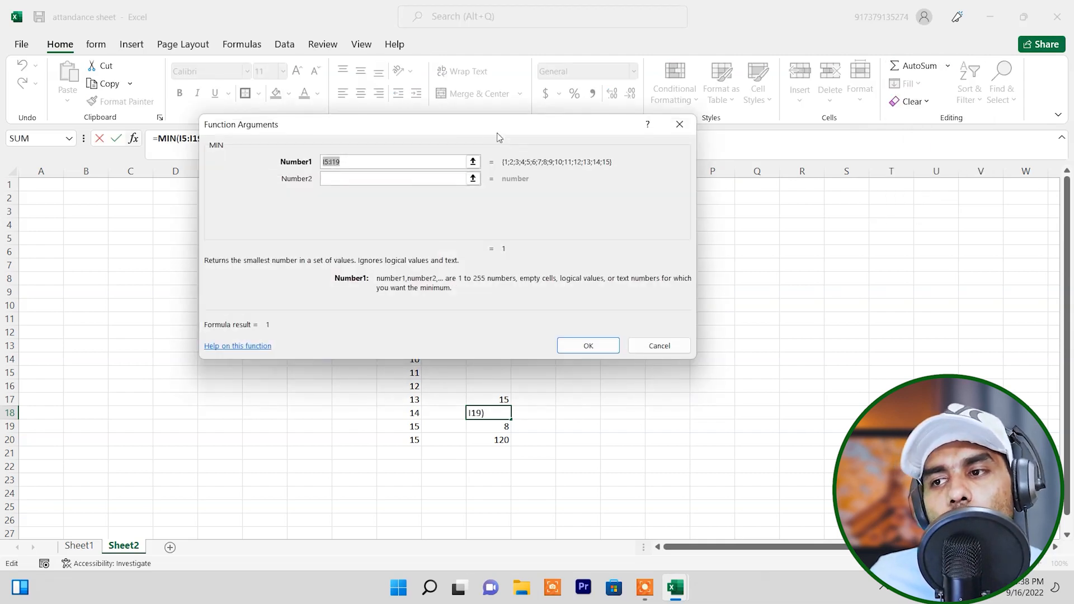
left_click_drag(489, 127, 744, 108)
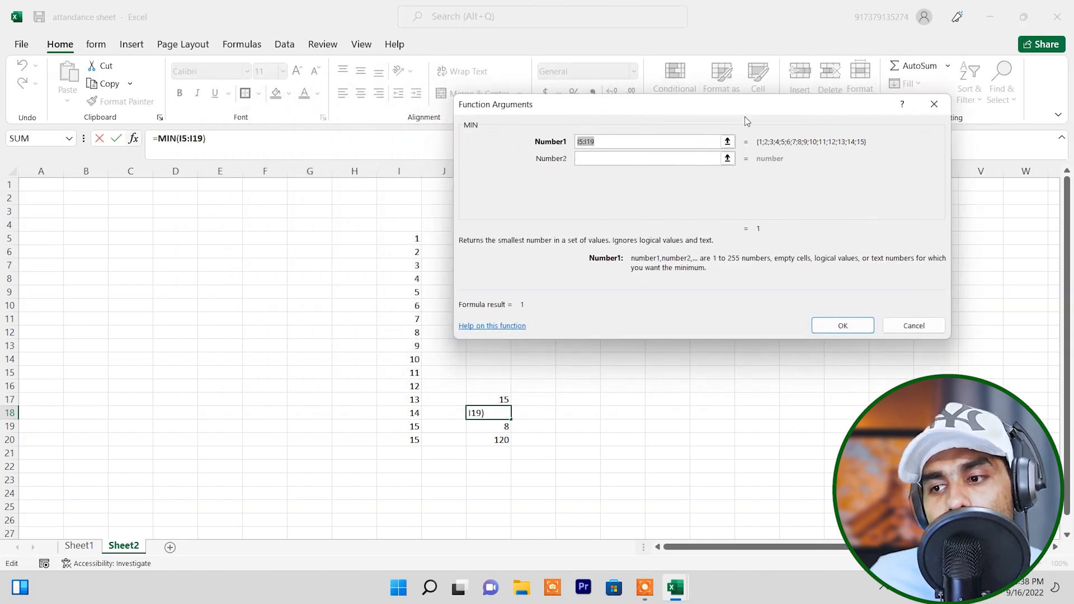
left_click(935, 104)
left_click(666, 345)
Step: Open the Insert Function dialog for cell L10 and examine the Most Recently Used functions, including the description of IF
left_click(554, 301)
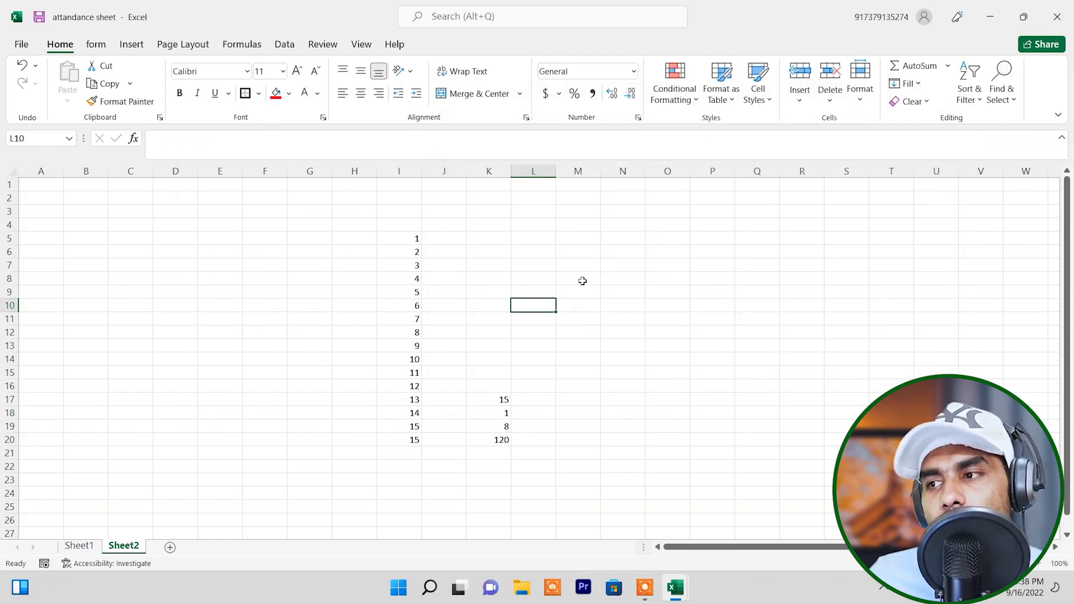
left_click(947, 65)
left_click(933, 188)
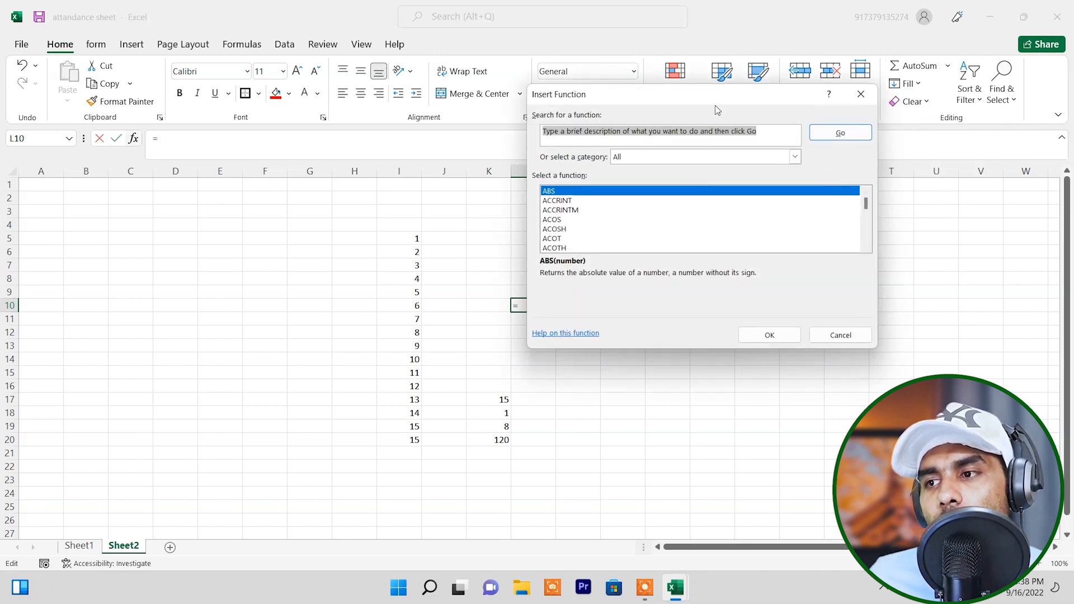
left_click_drag(720, 99, 749, 91)
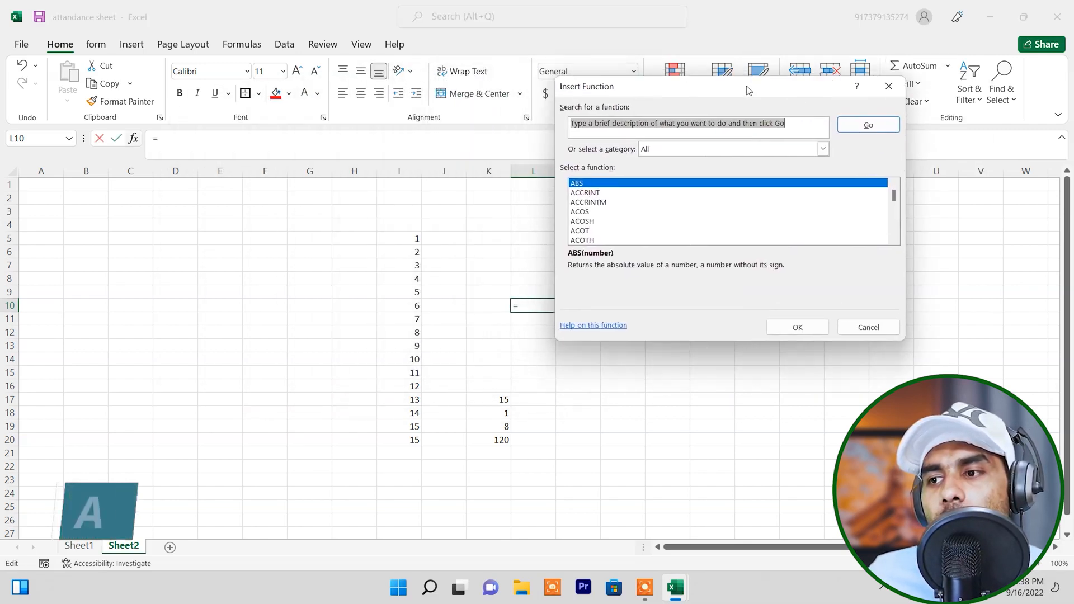
left_click(824, 149)
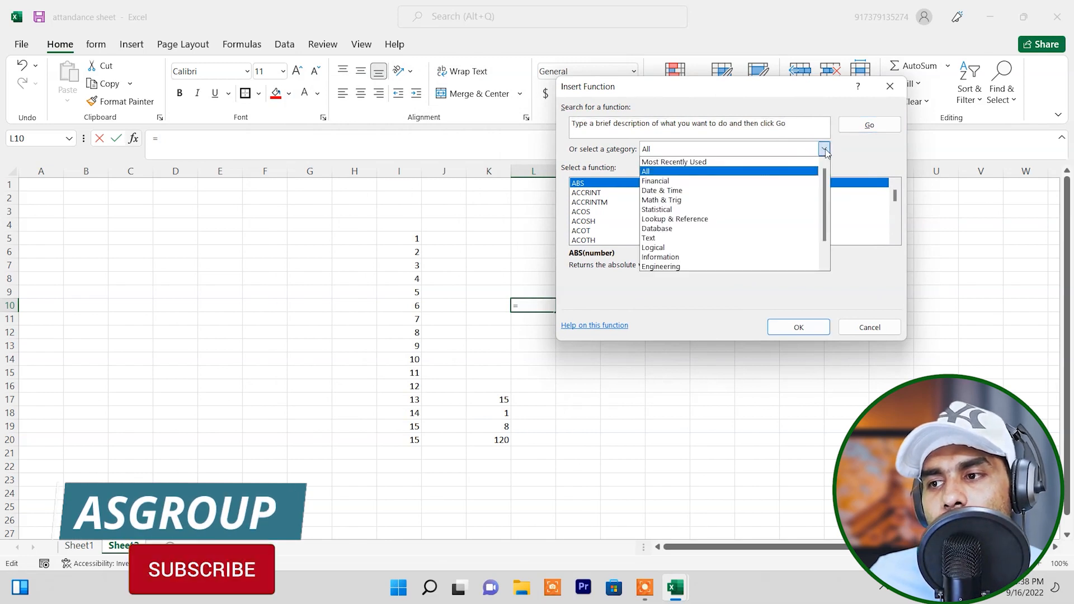
left_click(709, 162)
scroll(616, 217, "down", 1)
scroll(615, 217, "up", 1)
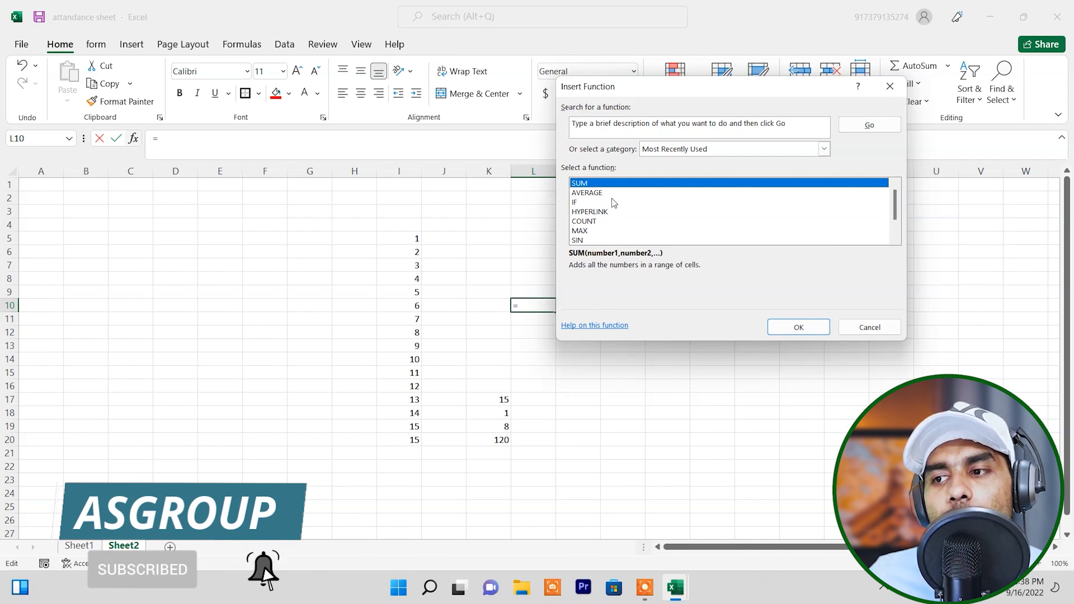
left_click(824, 149)
left_click(697, 169)
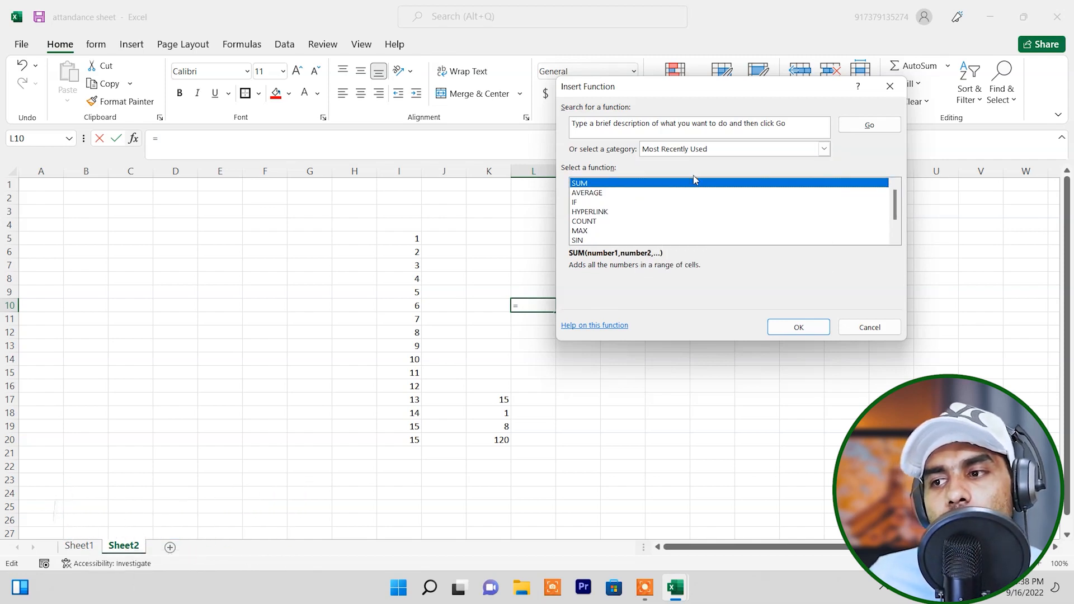
scroll(637, 202, "down", 1)
scroll(633, 186, "up", 1)
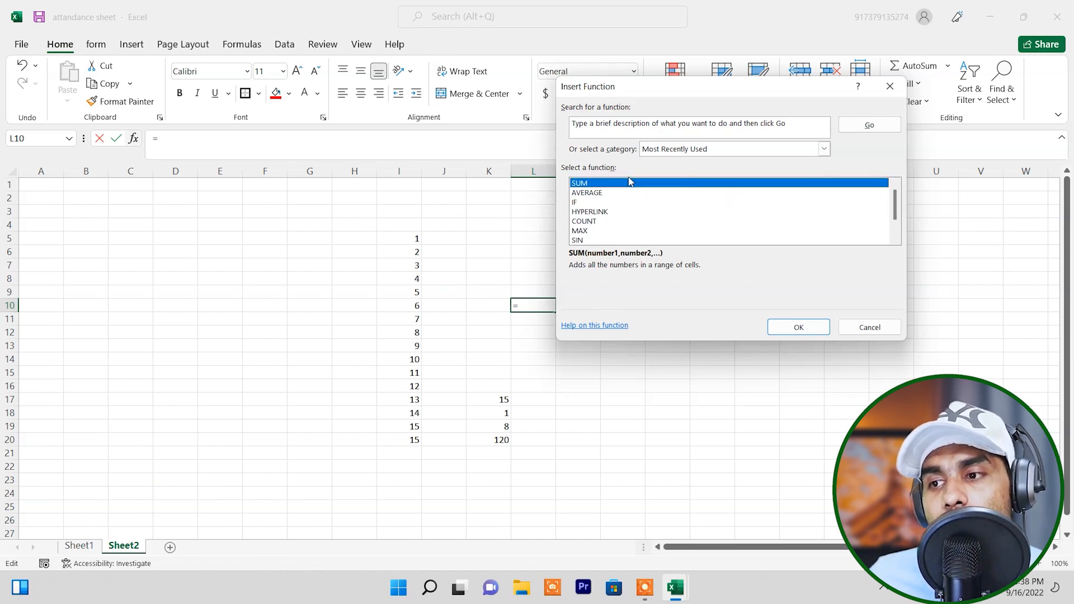
left_click(613, 204)
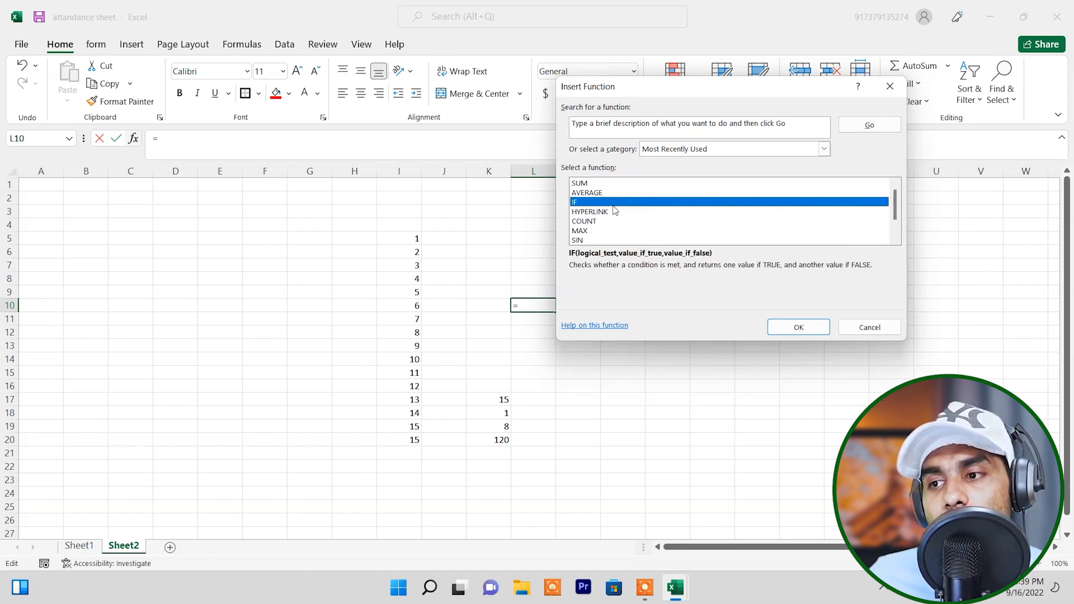
Step: Browse the functions in the All category and leave the function list without inserting one
left_click(814, 153)
left_click(744, 172)
left_click(646, 212)
scroll(627, 196, "down", 20)
scroll(616, 193, "down", 9)
scroll(611, 187, "down", 20)
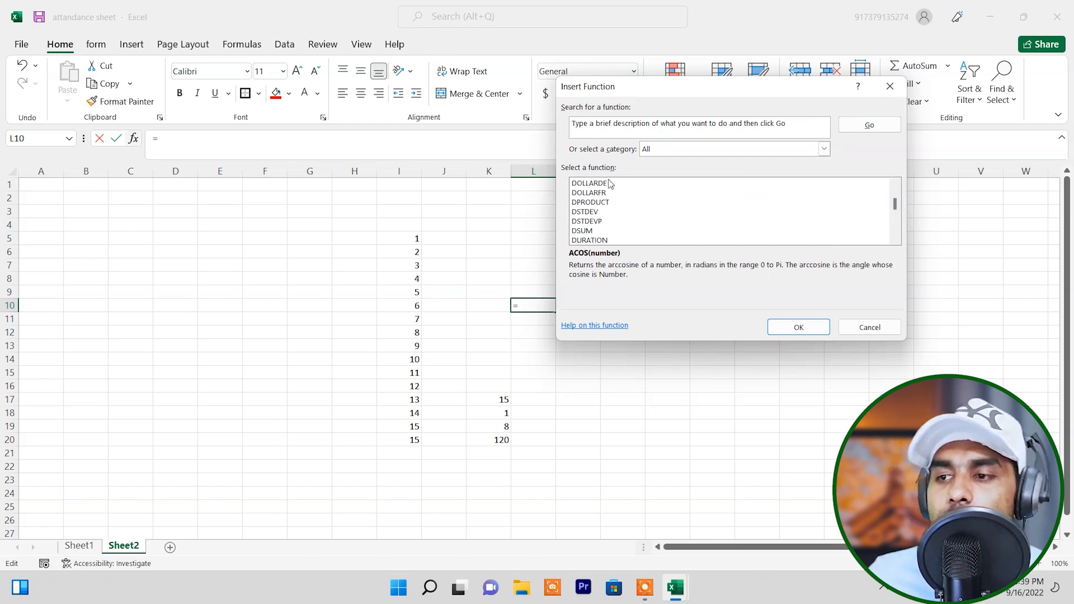
scroll(615, 189, "down", 20)
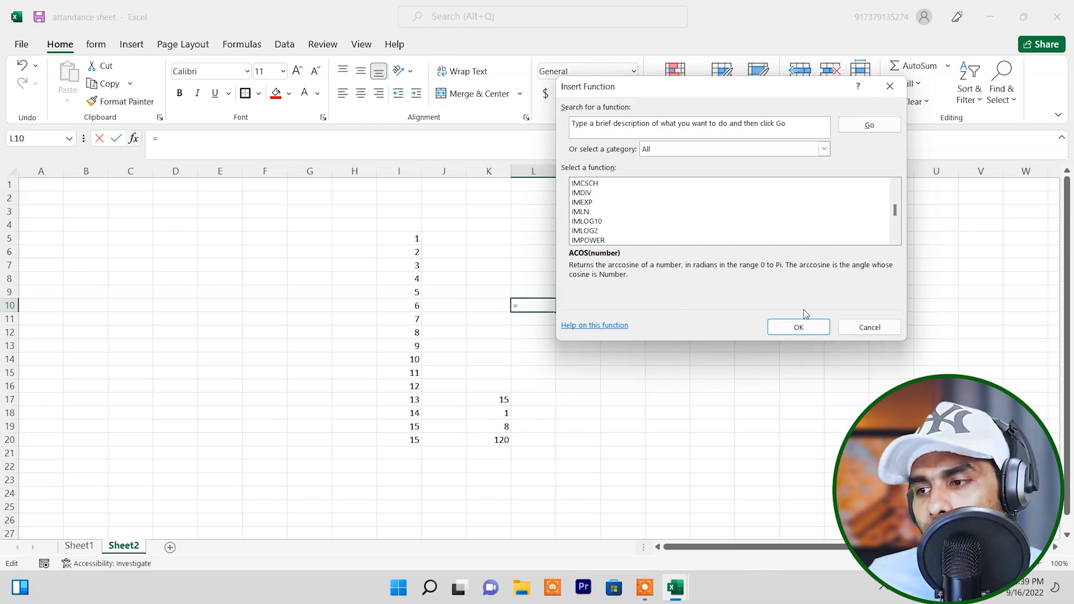
left_click(870, 327)
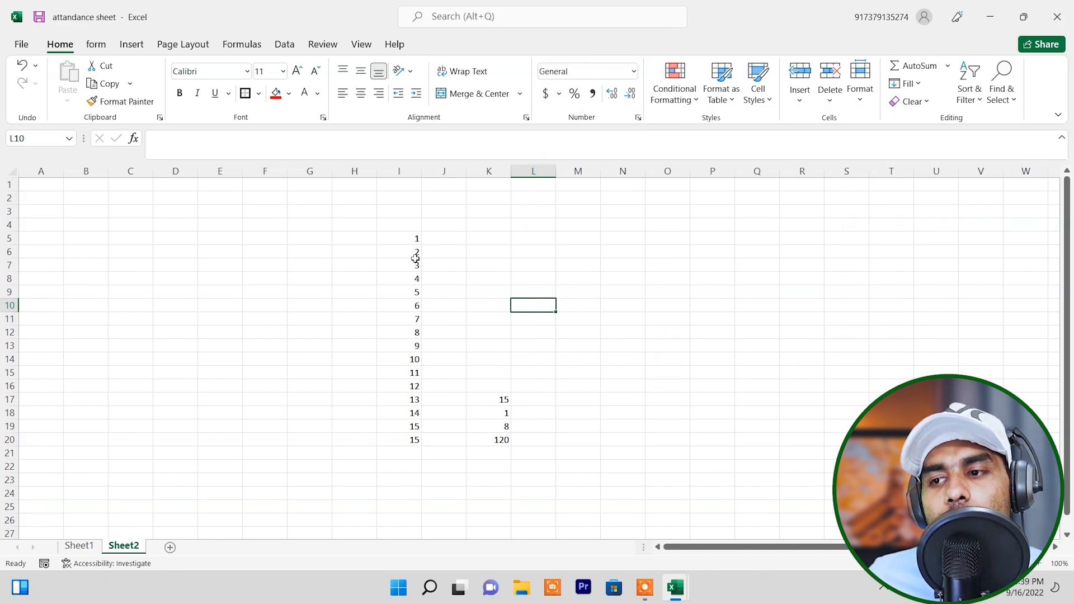
Step: Enter 15 in cell J5 and 20 in cell J7, leaving J6 empty between them
left_click(442, 253)
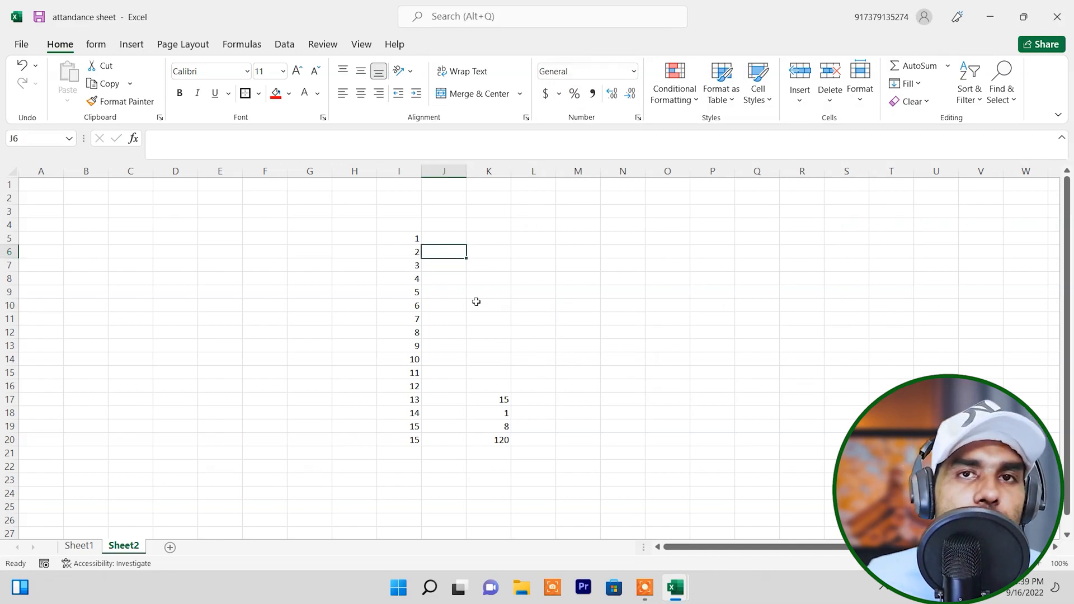
left_click(445, 237)
type("15")
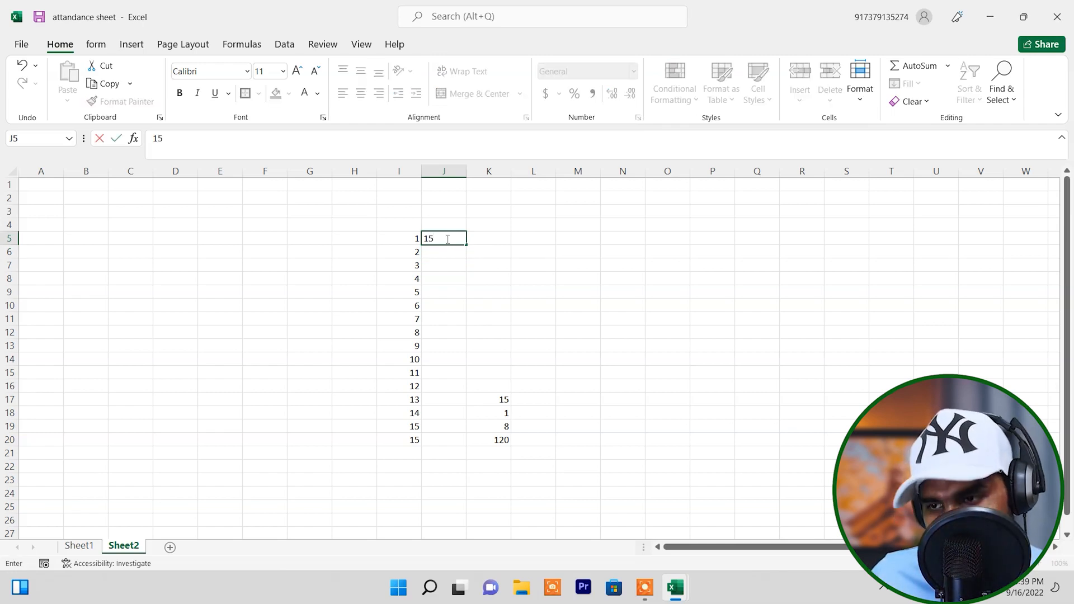
key("Return")
key("Return")
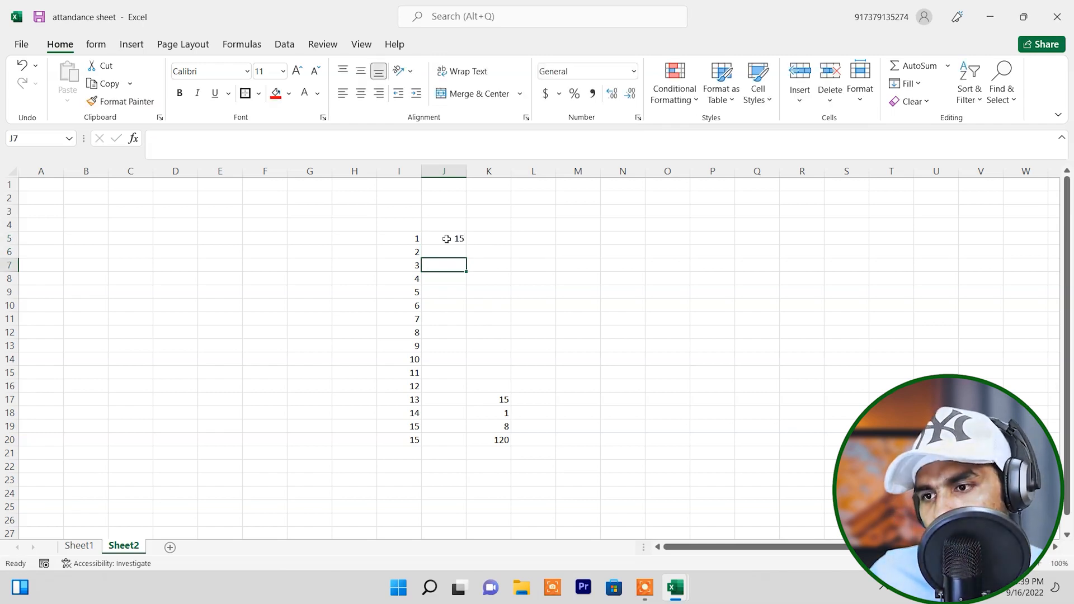
type("2")
key("Return")
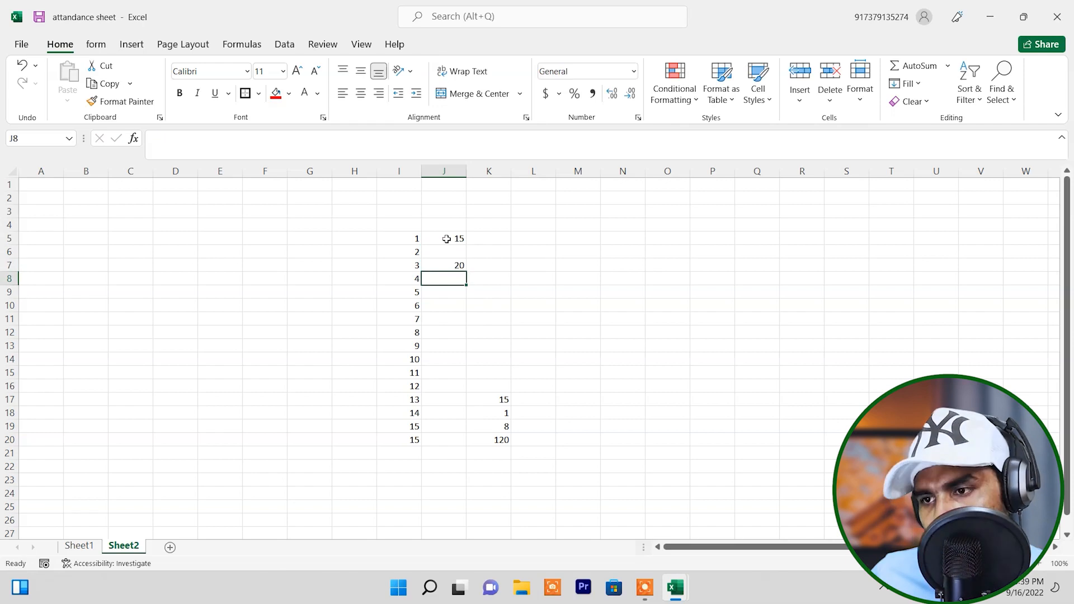
Step: Enter 6 in cell K6, beside the empty cell J6
key("Up")
key("Right")
key("Up")
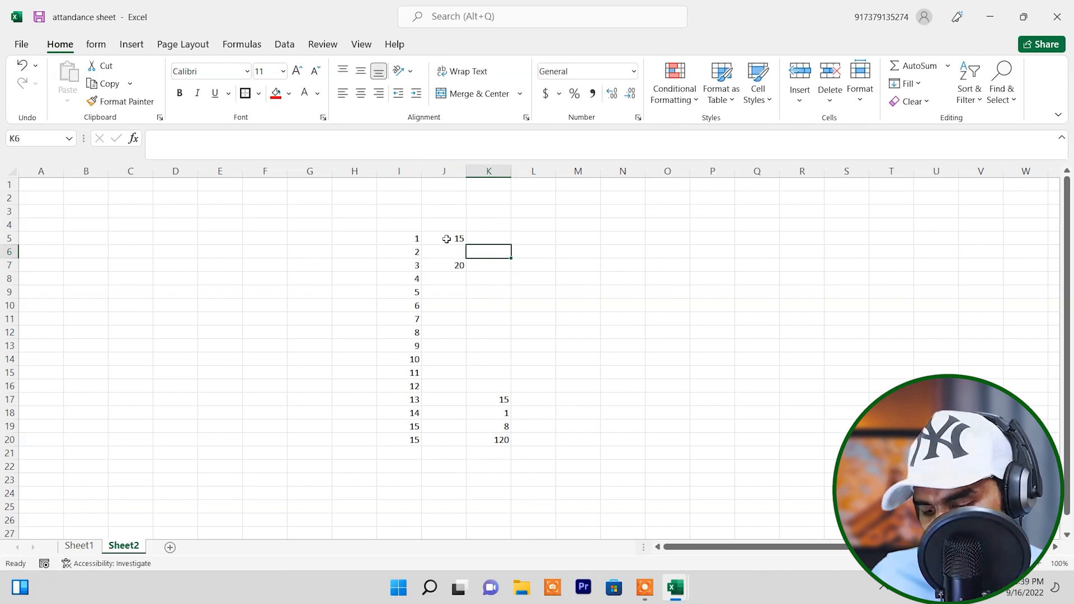
type("6")
key("Return")
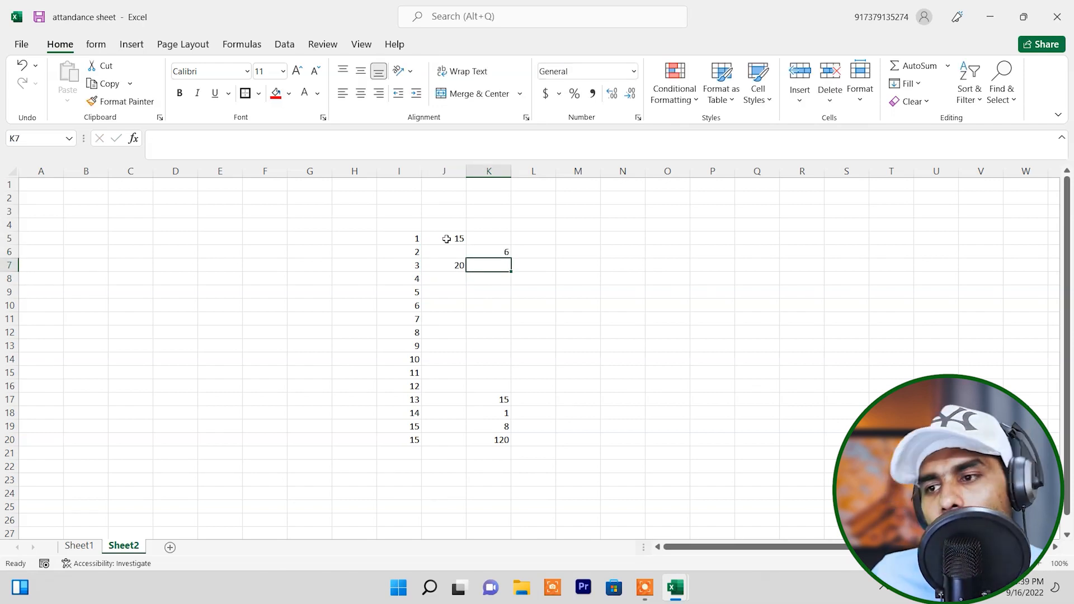
Step: Fill the empty cell J6 down from the value in J5 above it
left_click(449, 252)
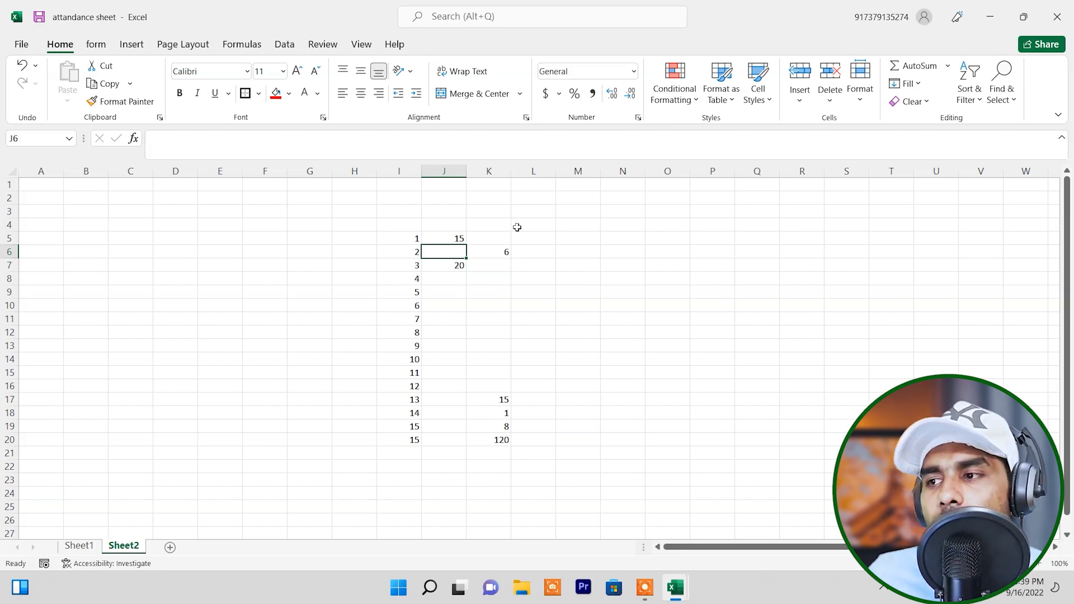
left_click(923, 84)
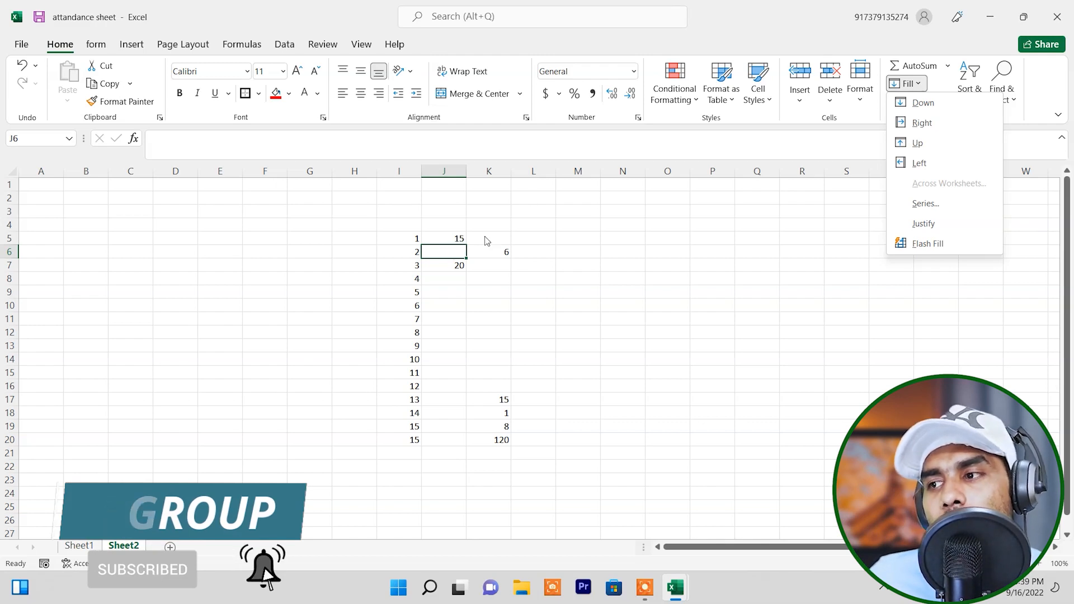
left_click(923, 104)
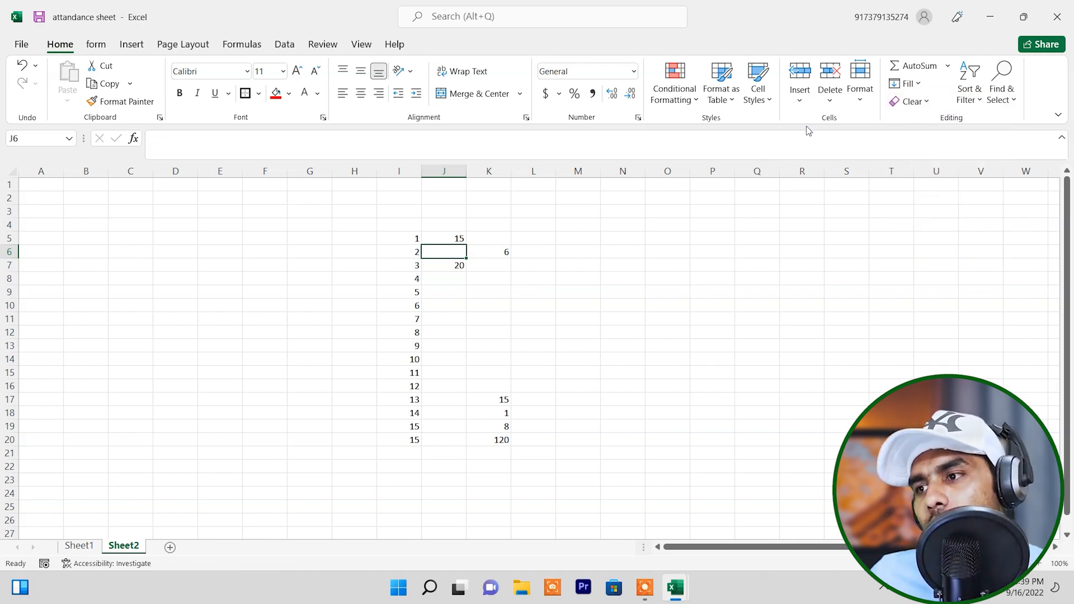
Step: Fill cell J6 rightward with the value of I6 and undo the fill
left_click(906, 83)
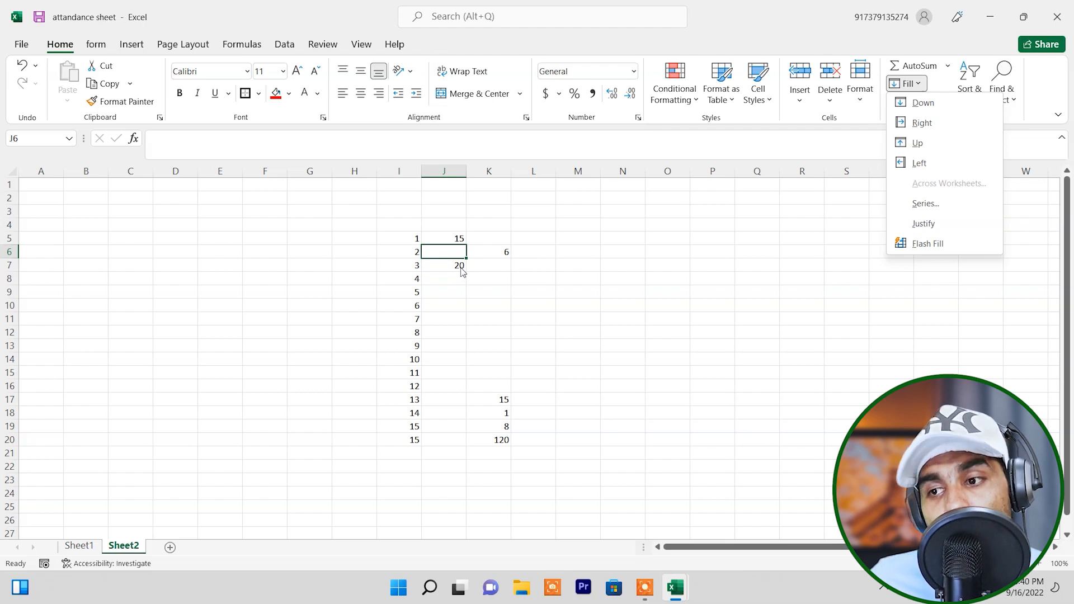
left_click(927, 125)
key("ctrl+z")
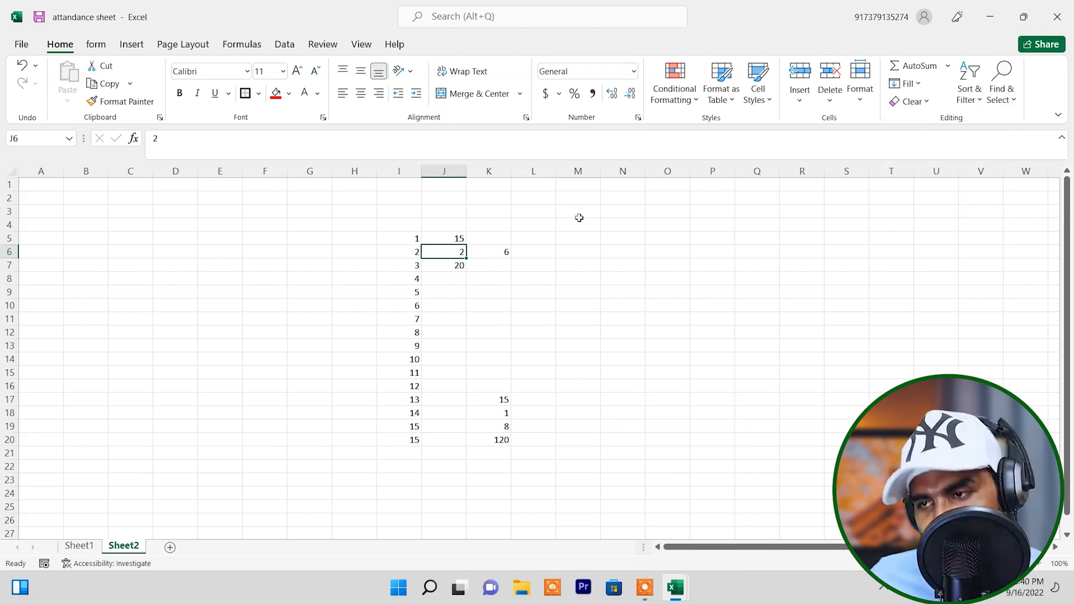
Step: Fill cell J6 leftward with the value of the neighbouring cell K6
left_click(917, 85)
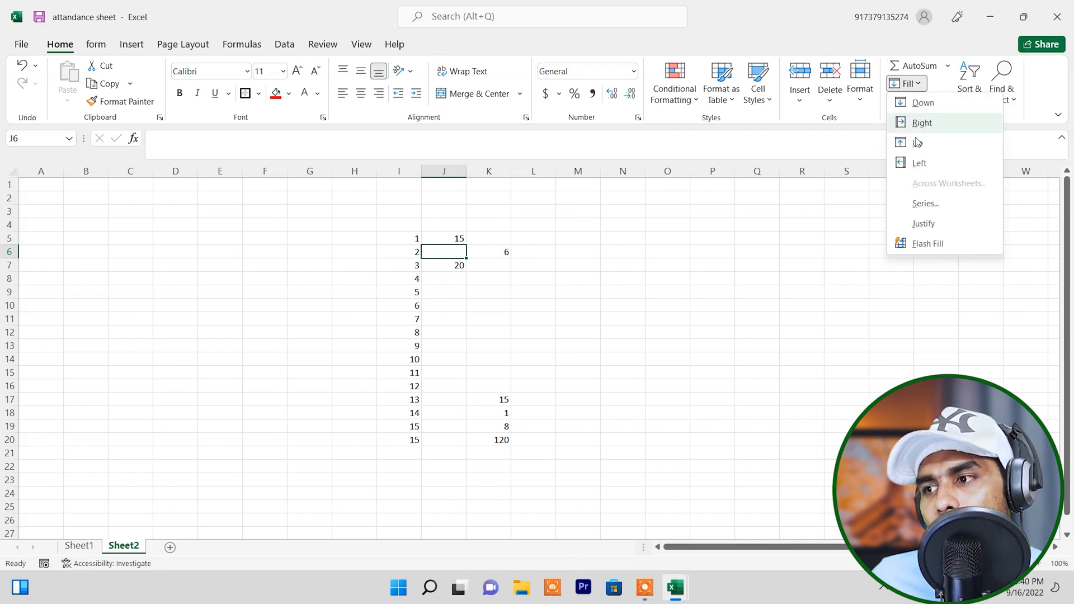
left_click(918, 163)
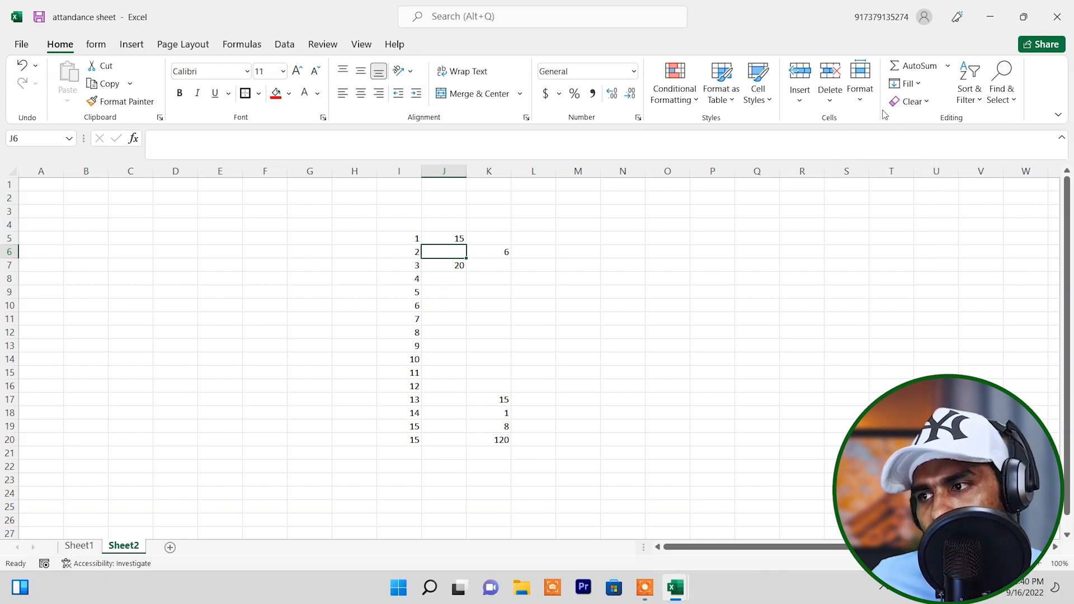
Step: Fill cell J6 upward with the value of the cell below it, J7
left_click(904, 84)
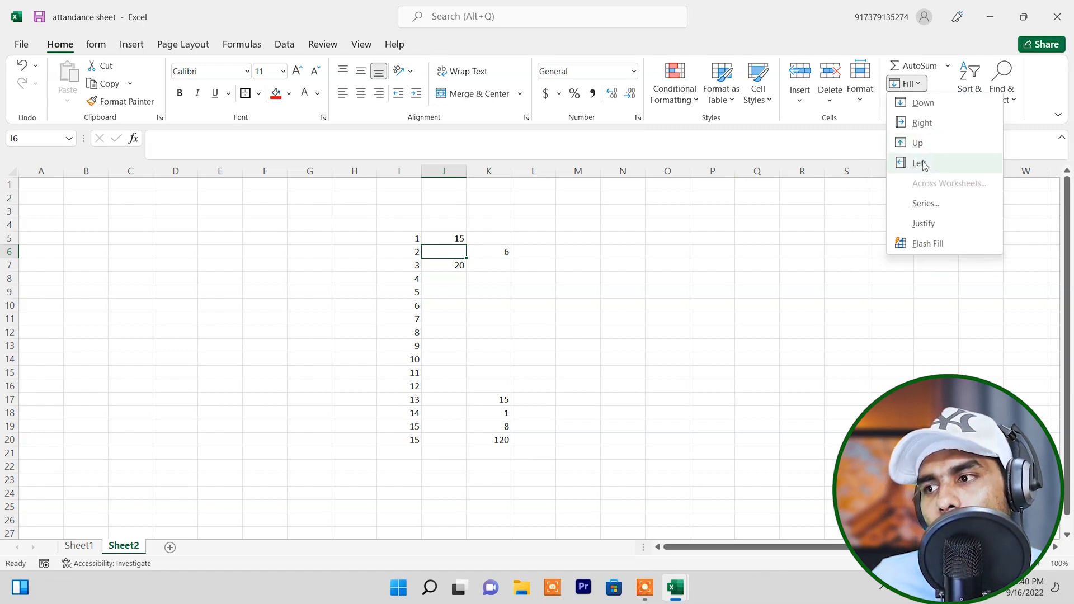
left_click(920, 143)
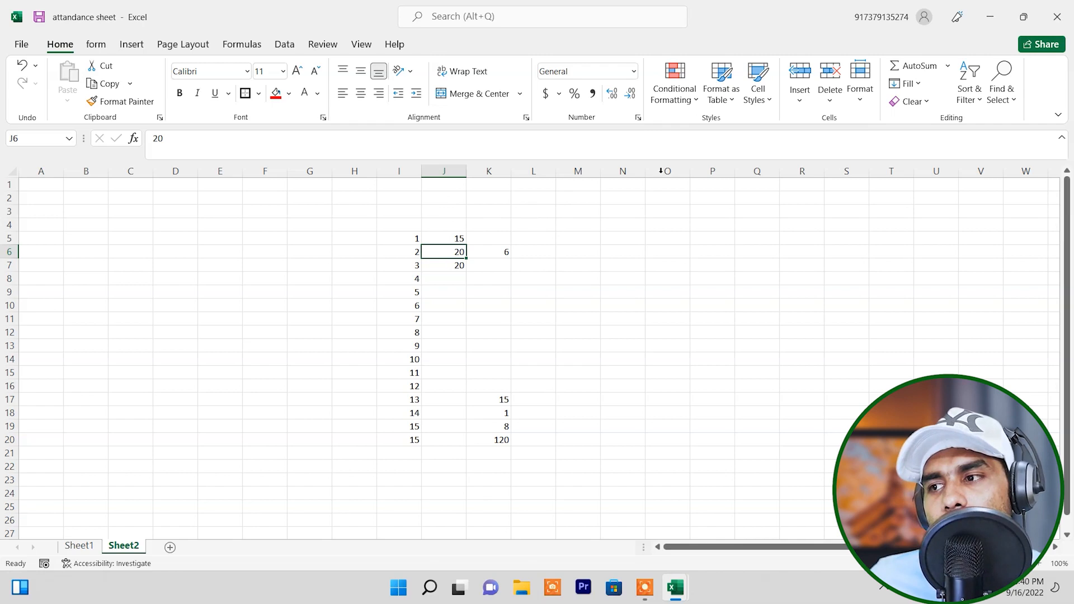
Step: Switch to Sheet1 and bring the heading of the attendance table into view
left_click(925, 103)
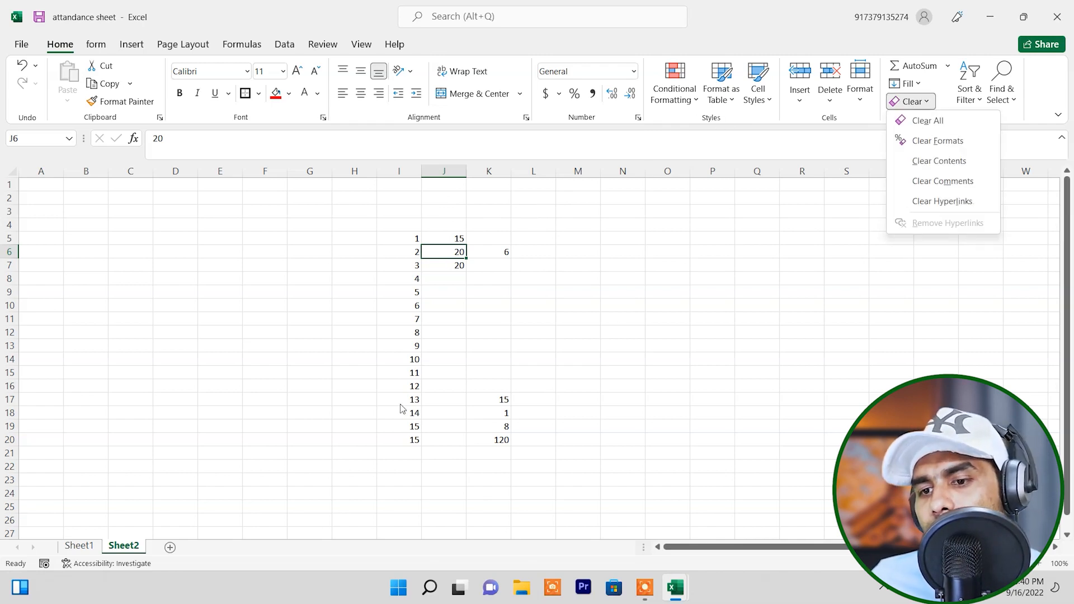
left_click(90, 547)
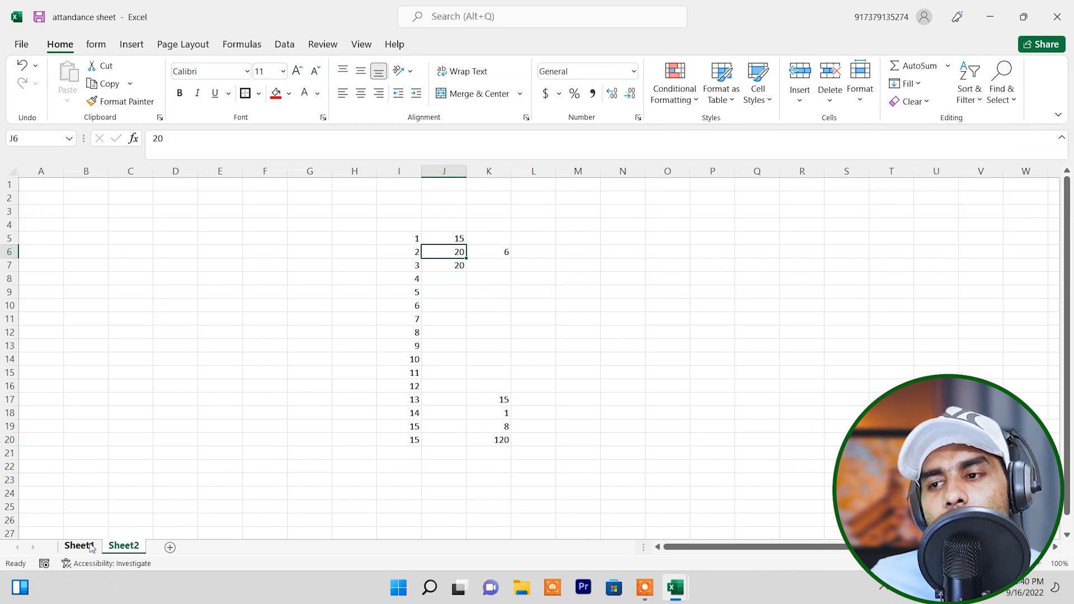
left_click(80, 546)
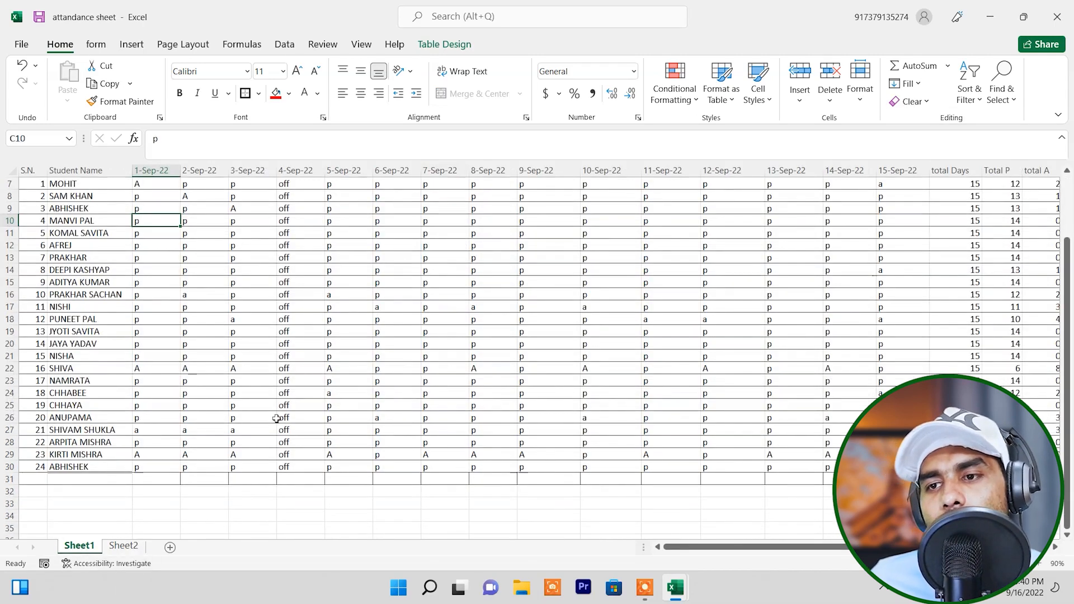
scroll(278, 403, "up", 2)
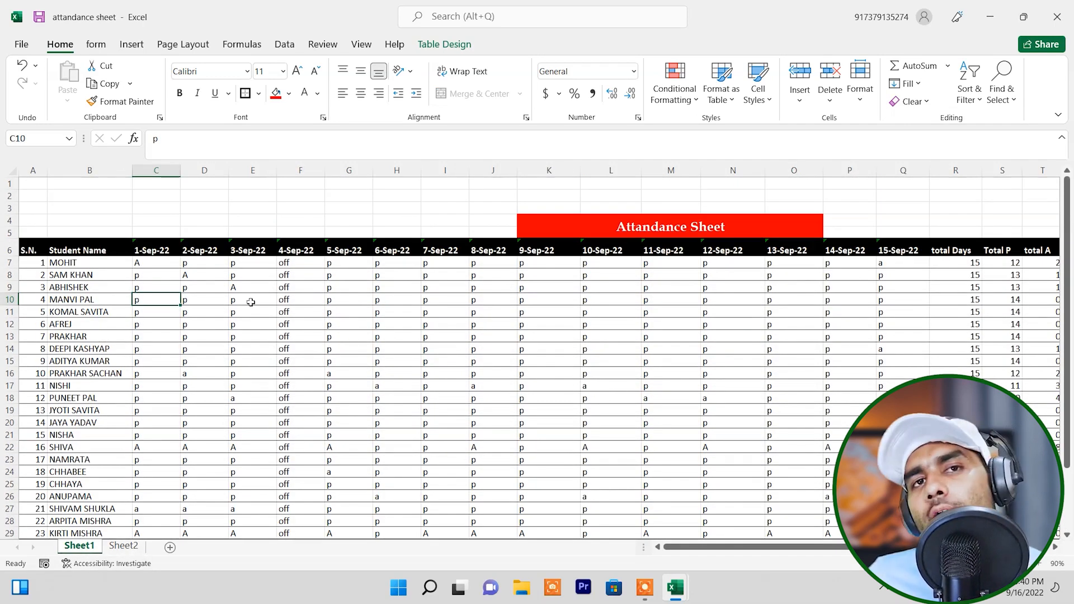
Step: Clear everything from the merged "Attandance Sheet" heading in K4 and undo the clearing
left_click(600, 234)
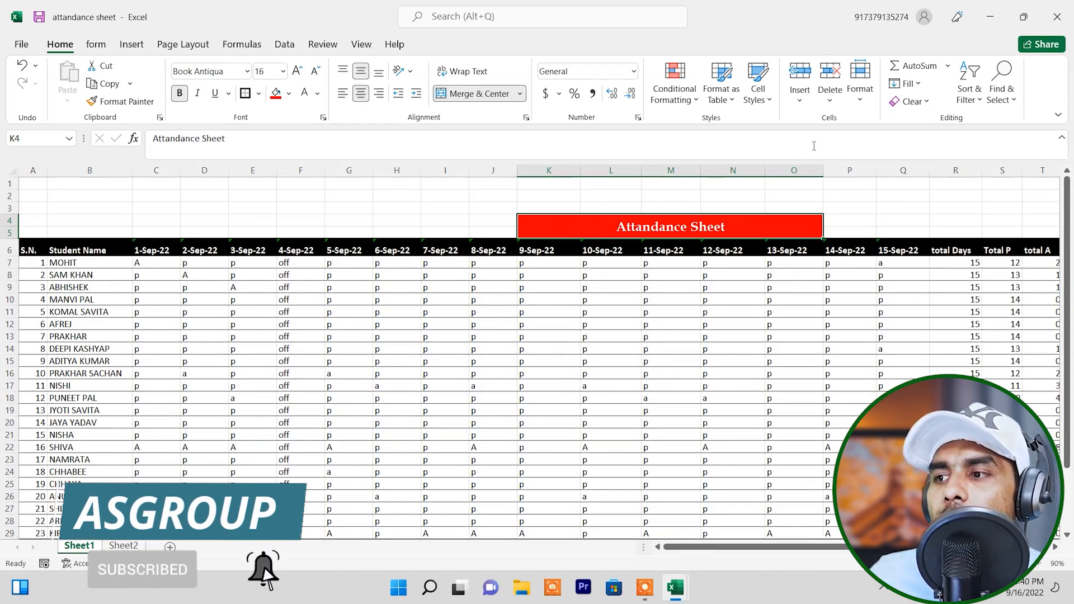
left_click(927, 102)
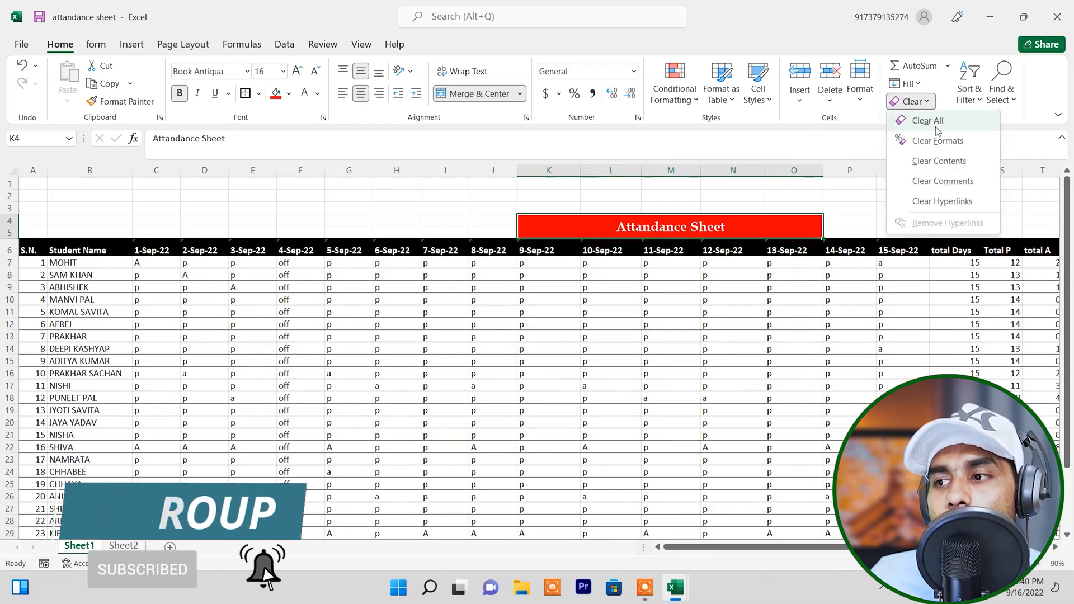
left_click(934, 122)
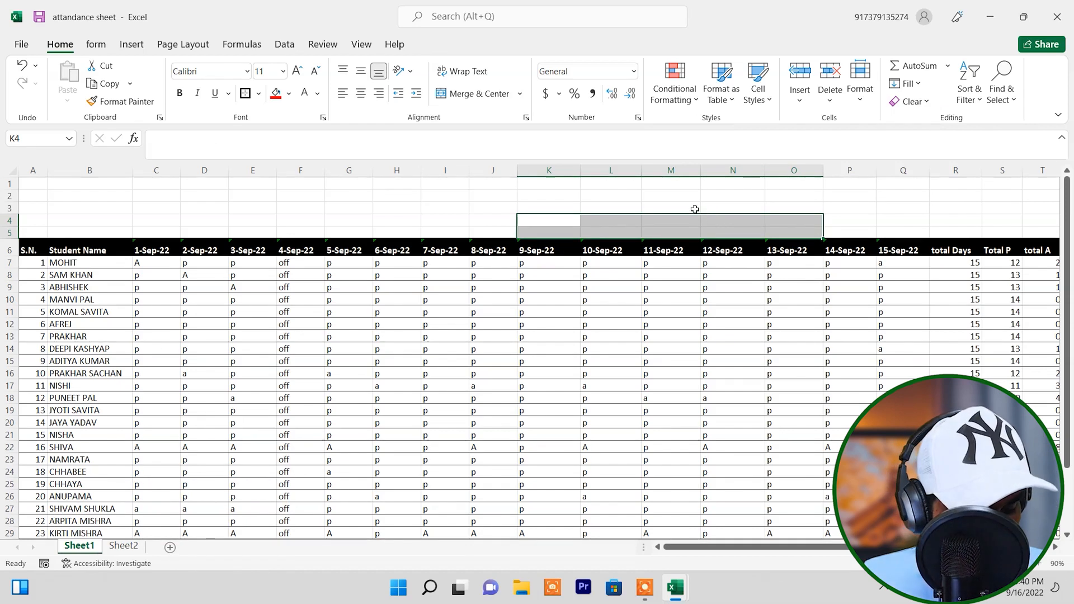
key("ctrl+z")
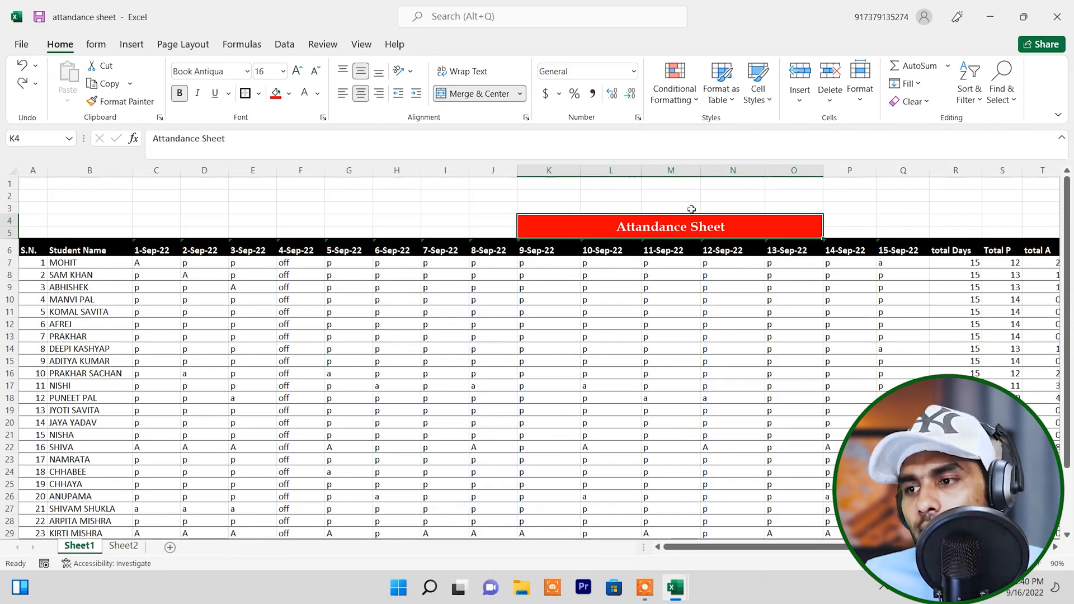
Step: Try clearing only the formats of the merged "Attandance Sheet" heading
left_click(911, 101)
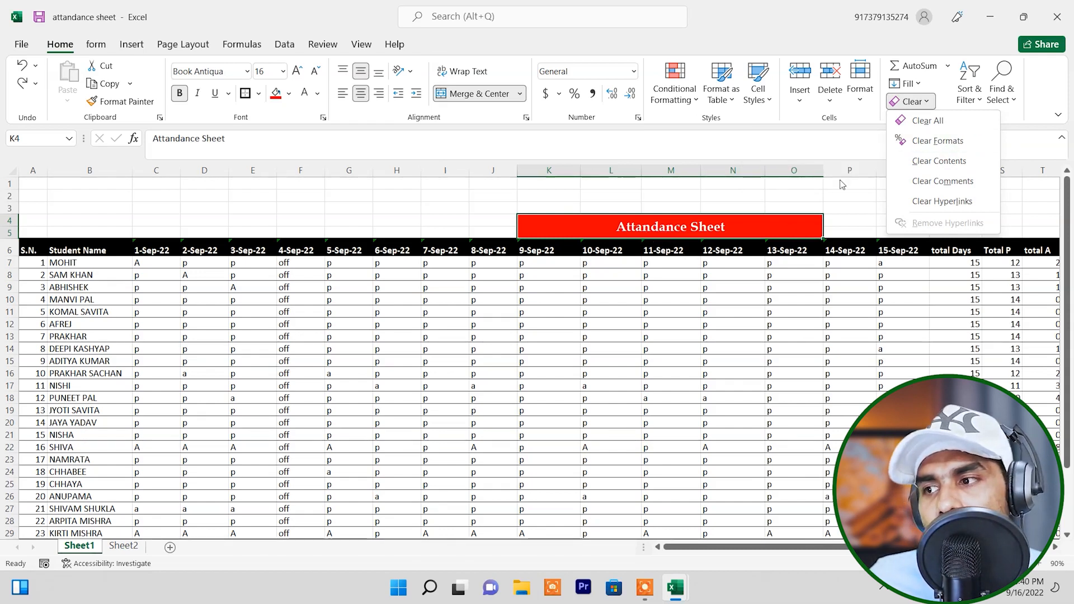
left_click(930, 144)
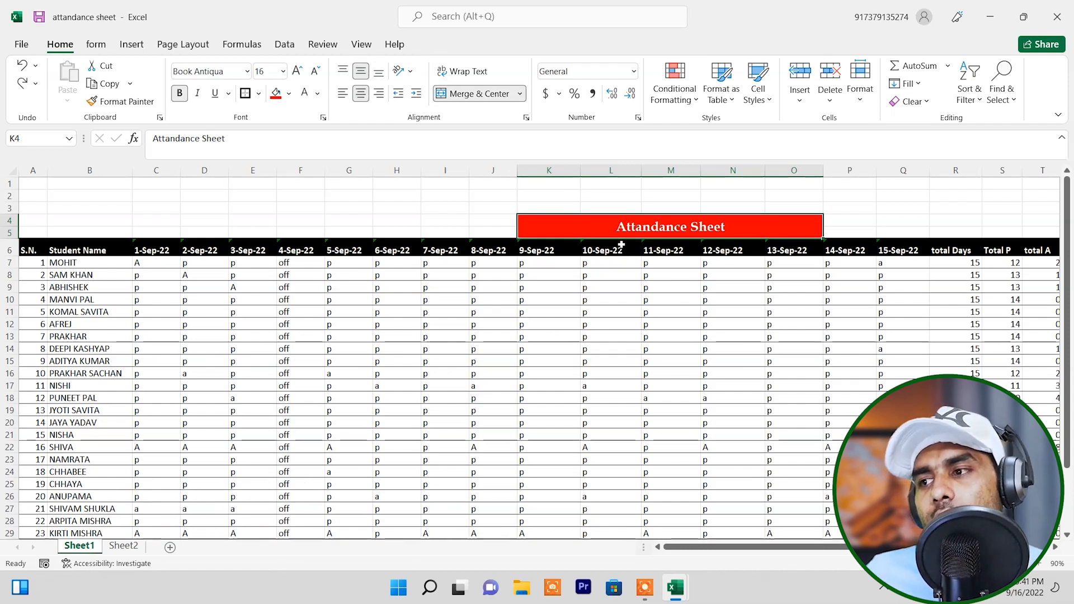
Step: Clear only the contents of the merged "Attandance Sheet" heading, keeping its red fill
left_click(929, 103)
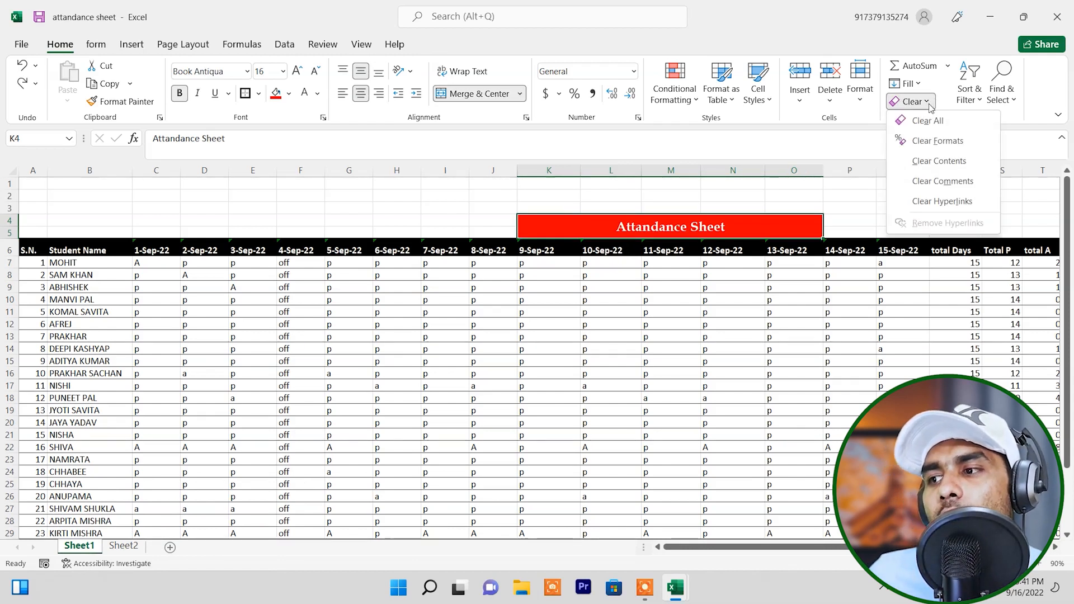
left_click(934, 162)
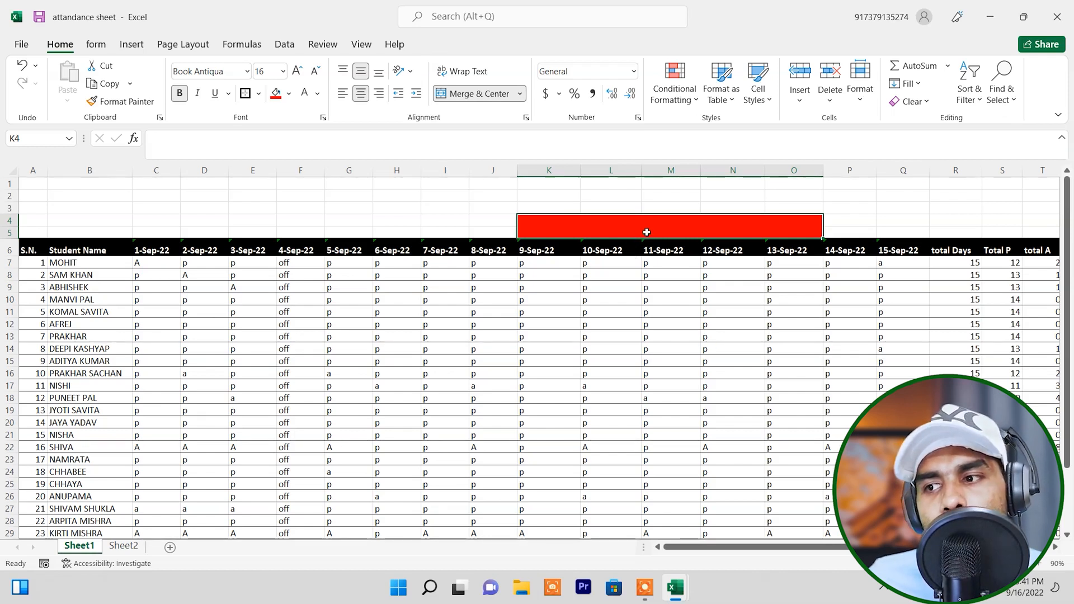
left_click(685, 283)
left_click(617, 217)
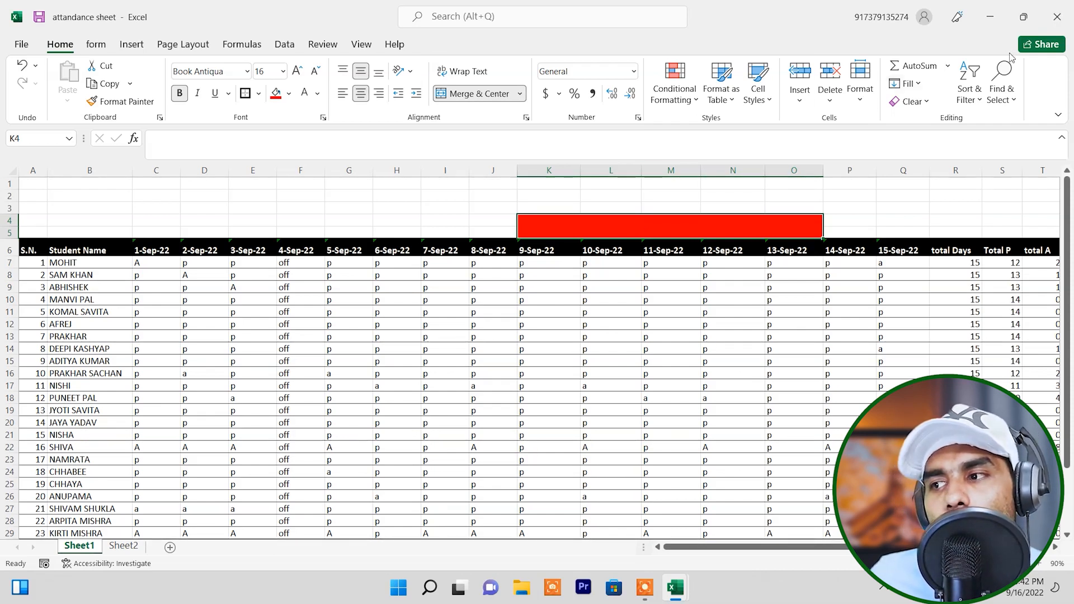
left_click(912, 102)
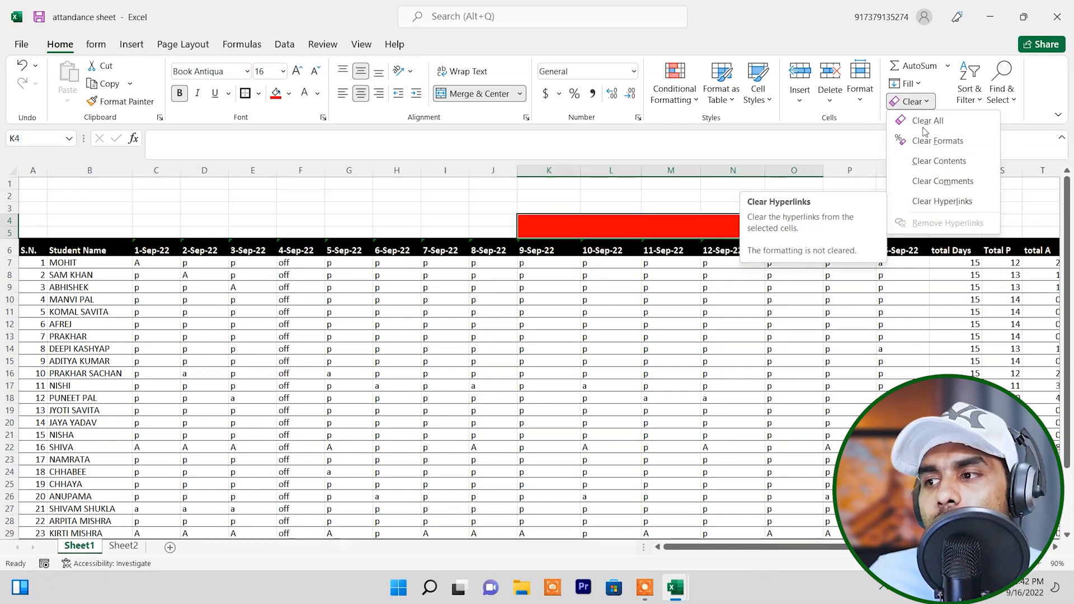
left_click(930, 162)
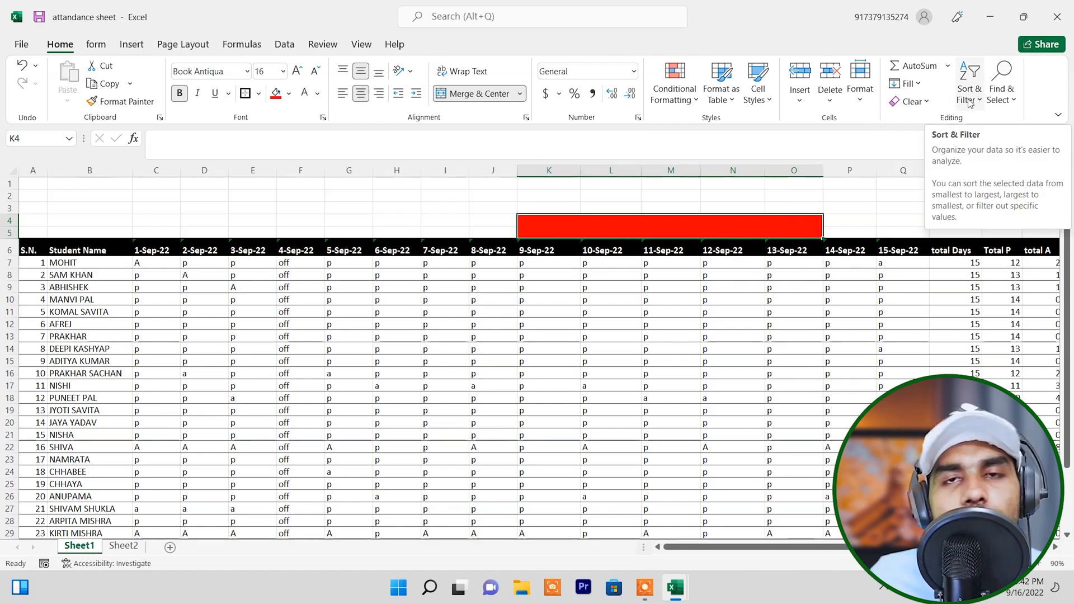
Step: Copy the whole attendance table on Sheet1, from the S.N. header in A6 to the Total off column in row 30
scroll(145, 282, "down", 2)
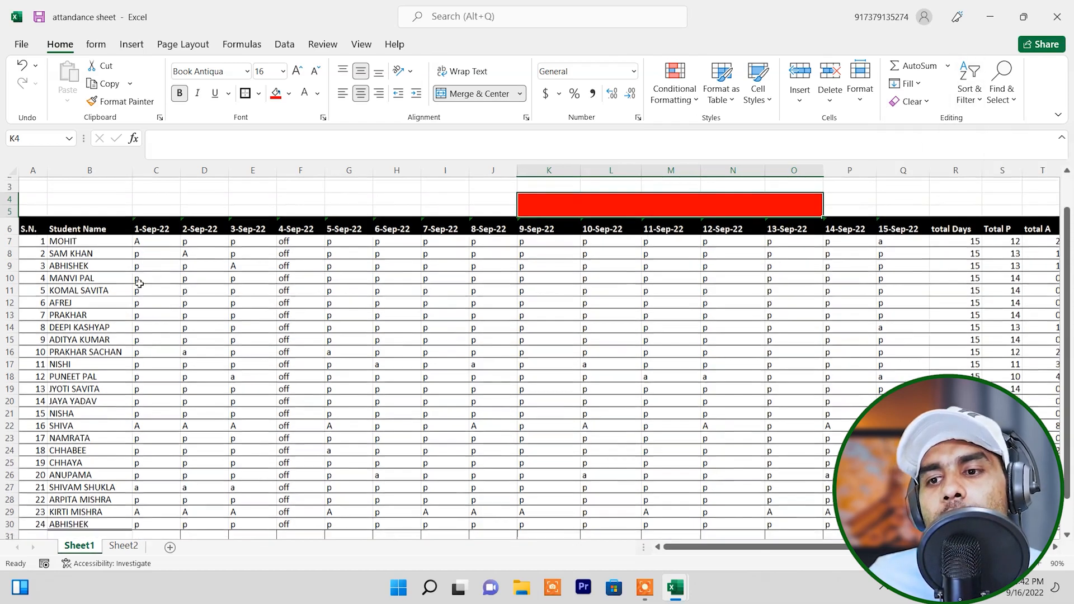
scroll(149, 299, "up", 2)
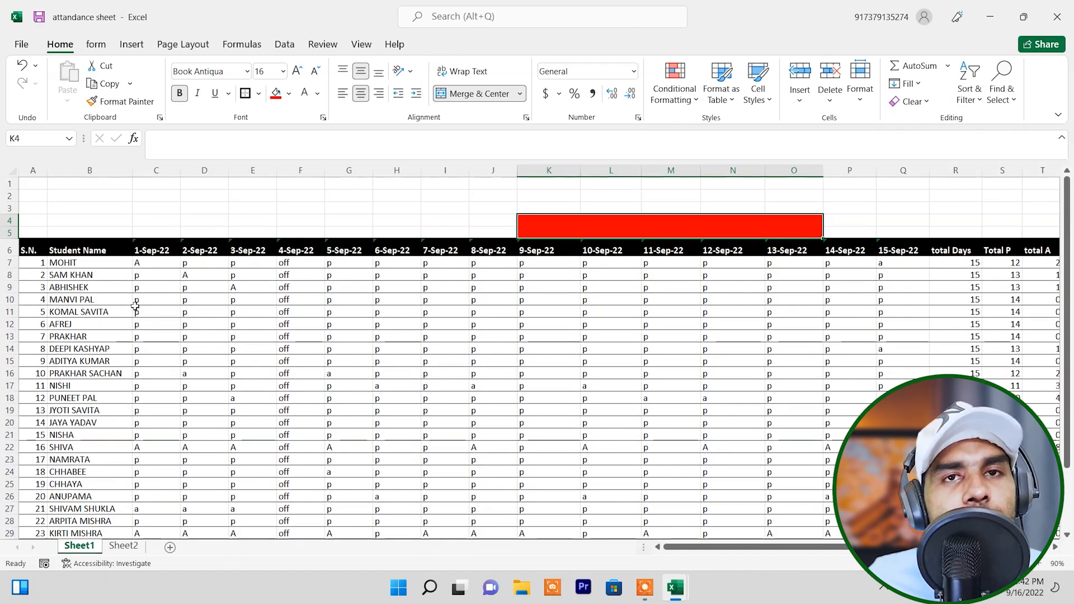
left_click_drag(32, 248, 971, 496)
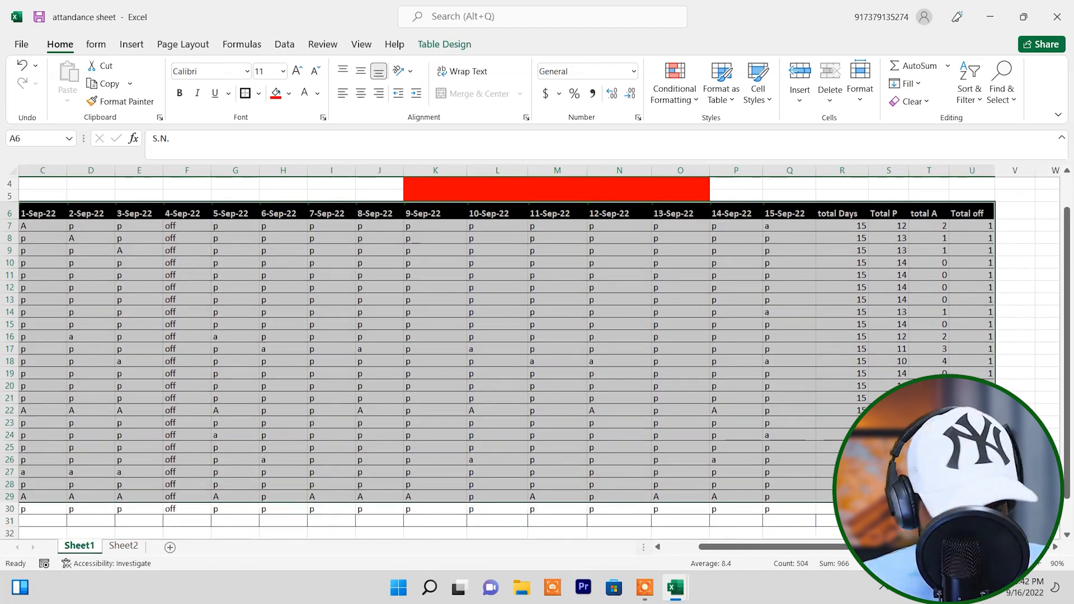
key("shift+Down")
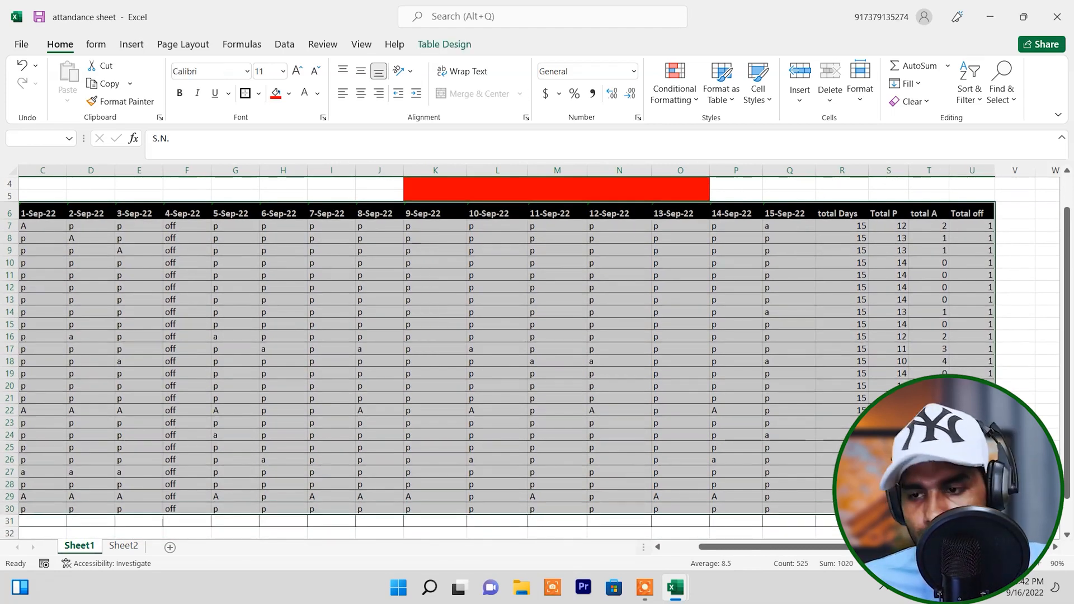
key("ctrl+c")
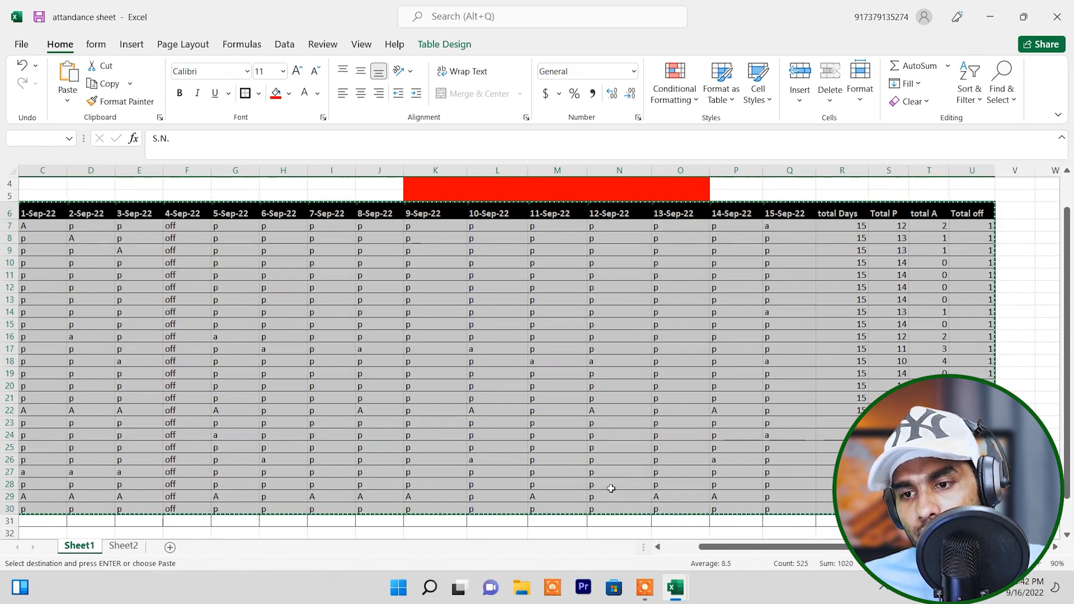
Step: Paste the copied attendance table into Sheet2 starting at cell B4
left_click(123, 545)
mouse_move(74, 226)
left_mouse_down()
mouse_move(566, 441)
mouse_move(707, 518)
mouse_move(702, 492)
left_mouse_up()
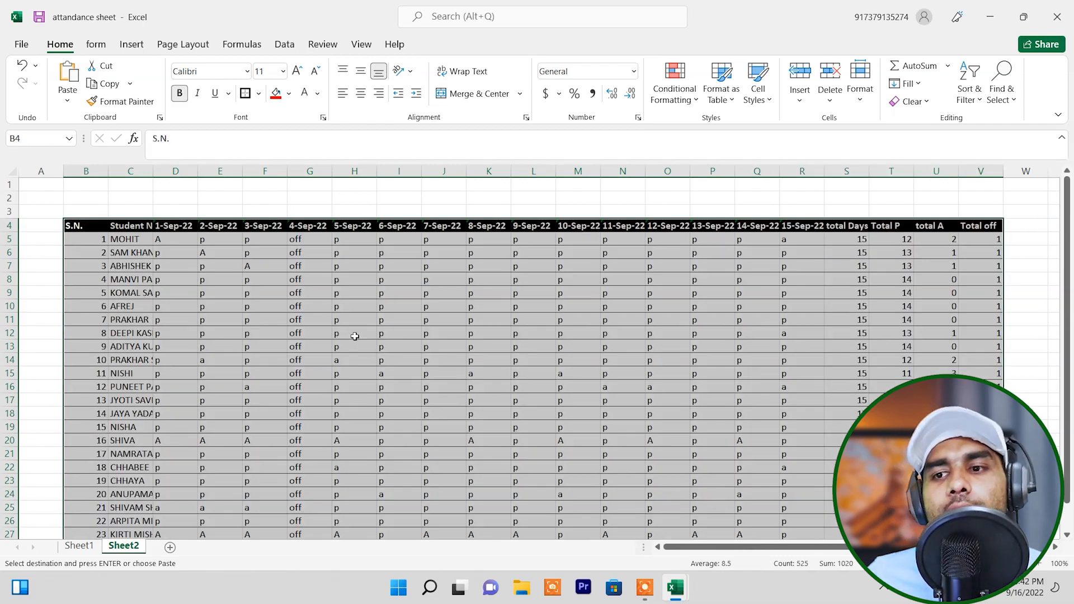
left_click(355, 334)
Step: Sort the student rows C5:V28 from A to Z by name and undo the sort
mouse_move(117, 241)
left_mouse_down()
mouse_move(923, 398)
mouse_move(980, 537)
left_mouse_up()
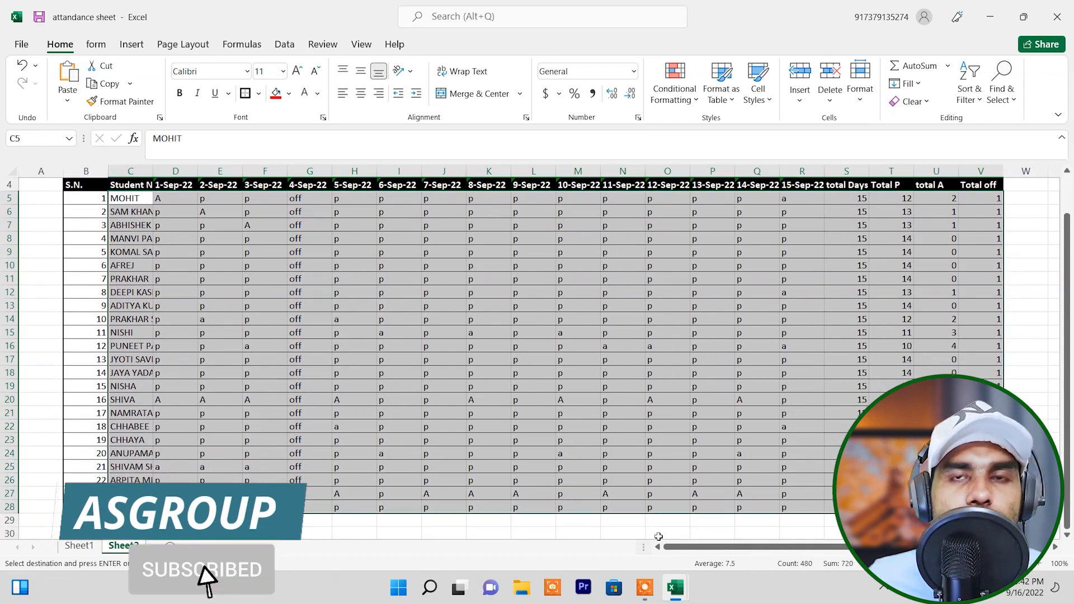
left_click(971, 93)
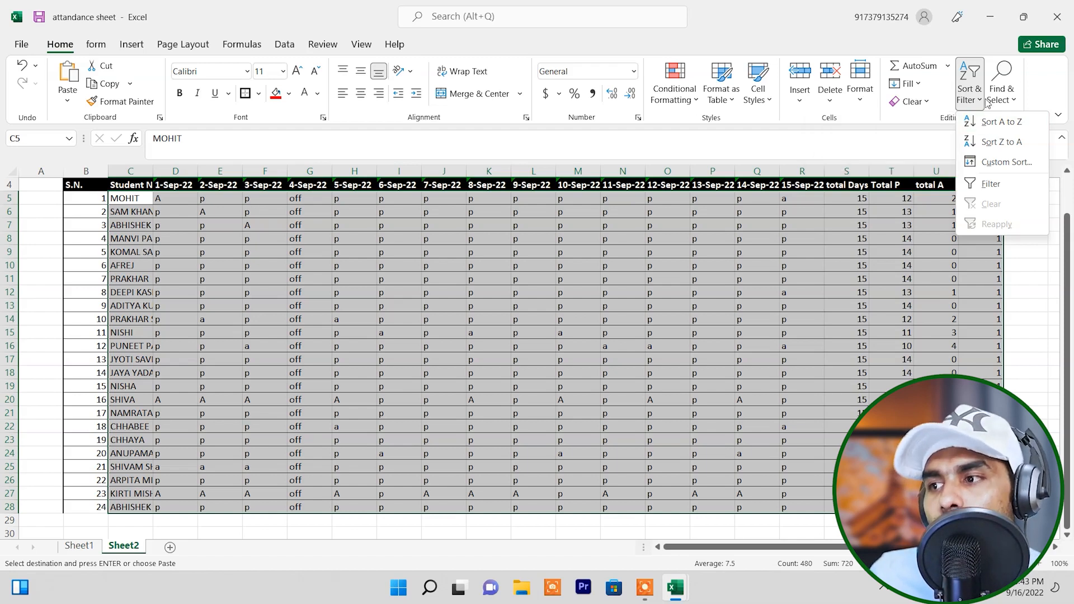
left_click(997, 123)
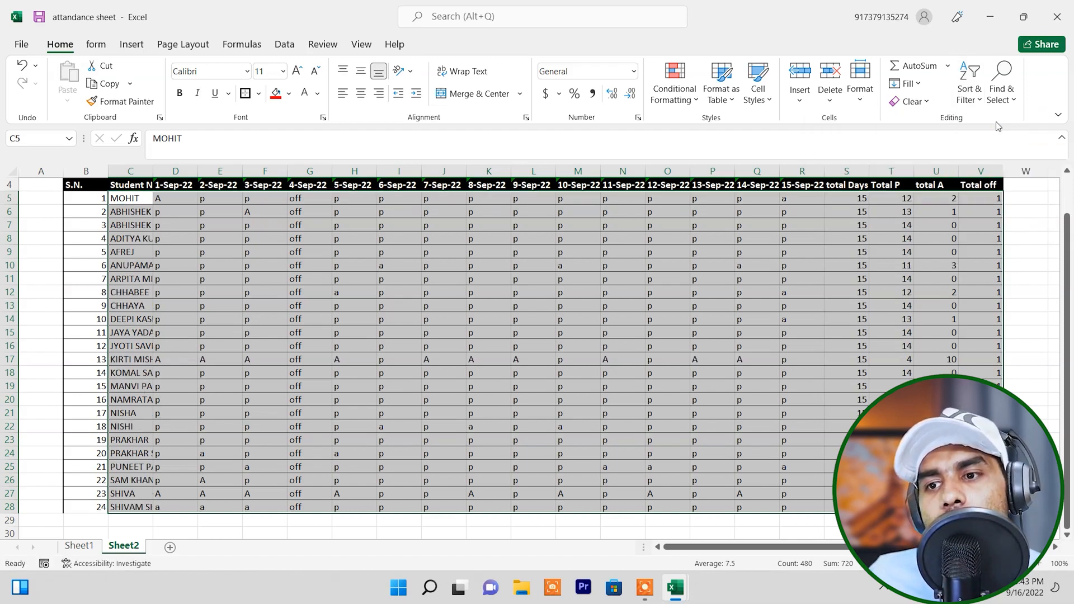
left_click(139, 213)
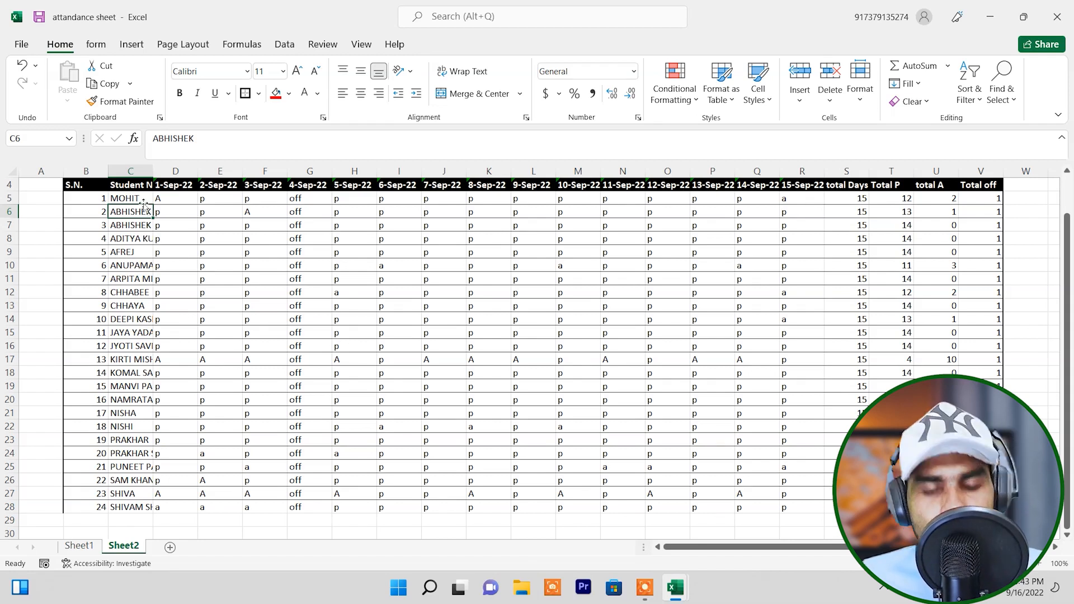
key("ctrl+z")
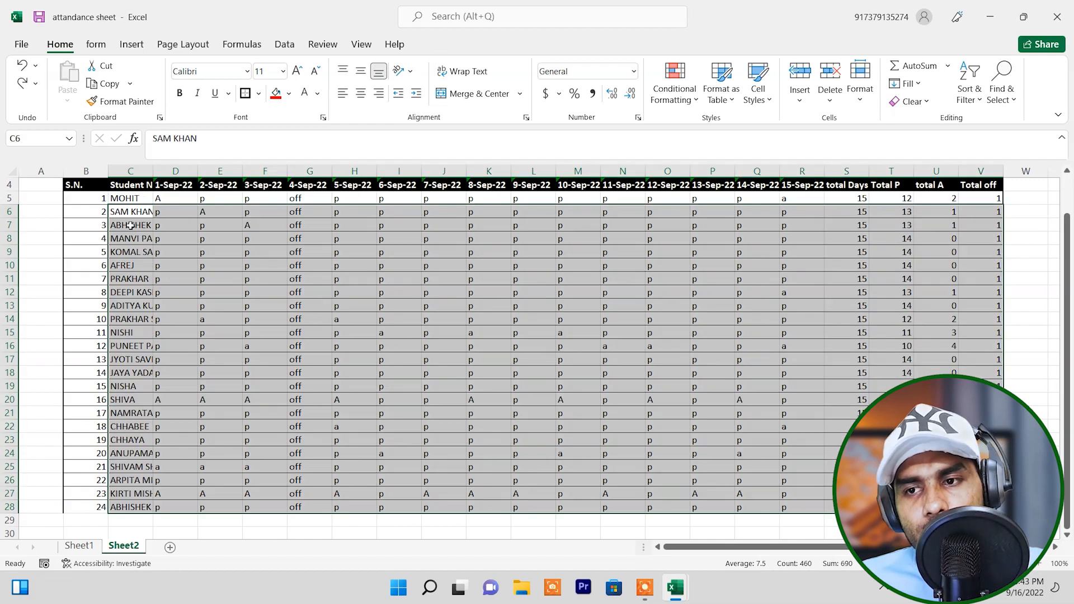
Step: Reselect the student rows without the S.N. column and try sorting them A to Z once more
left_click(142, 239)
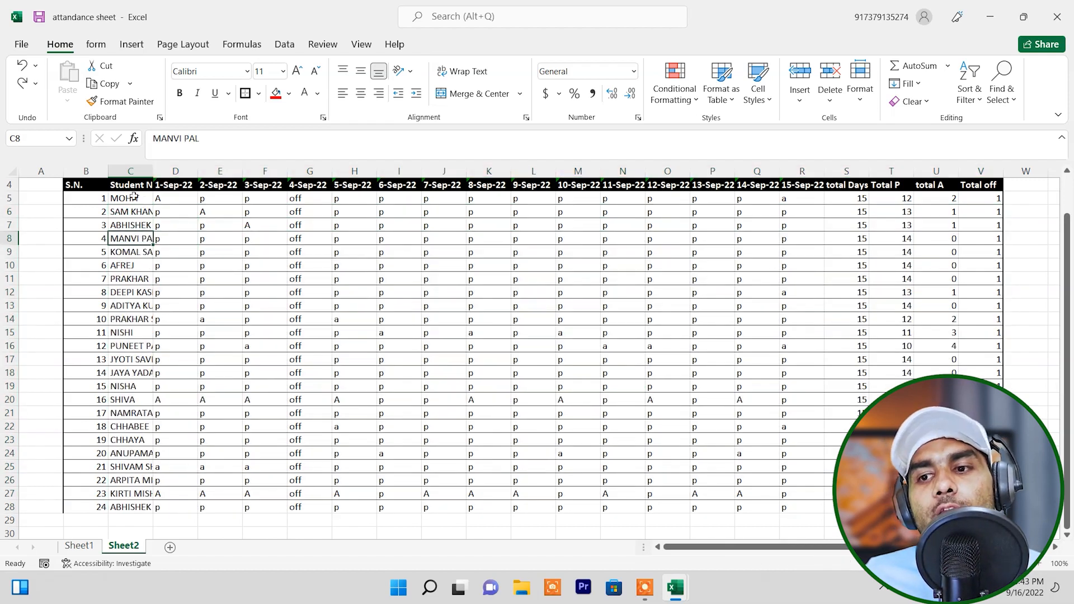
left_click_drag(124, 197, 982, 507)
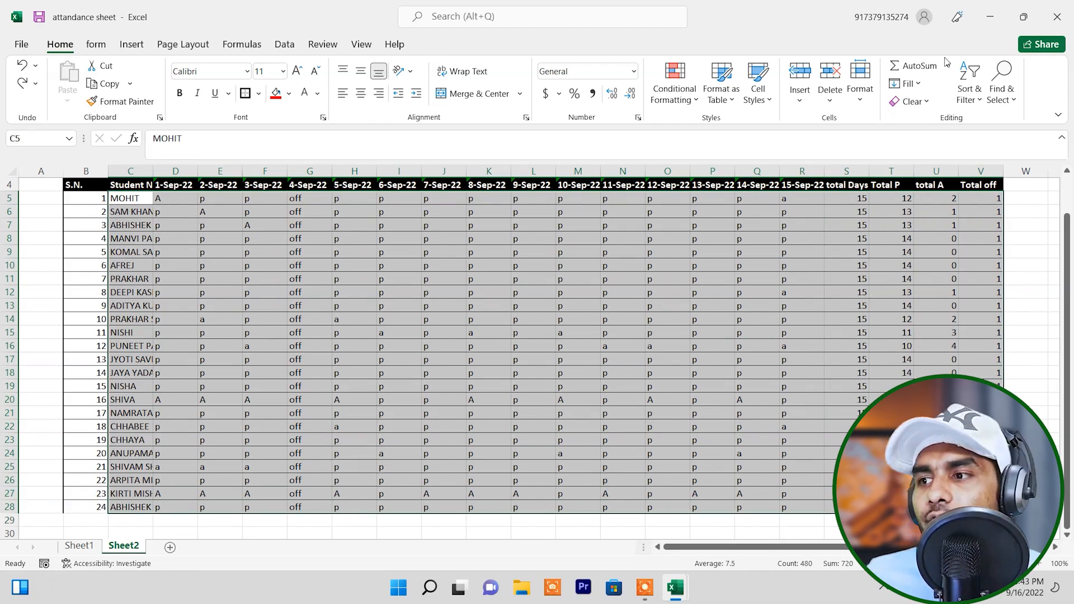
left_click(969, 86)
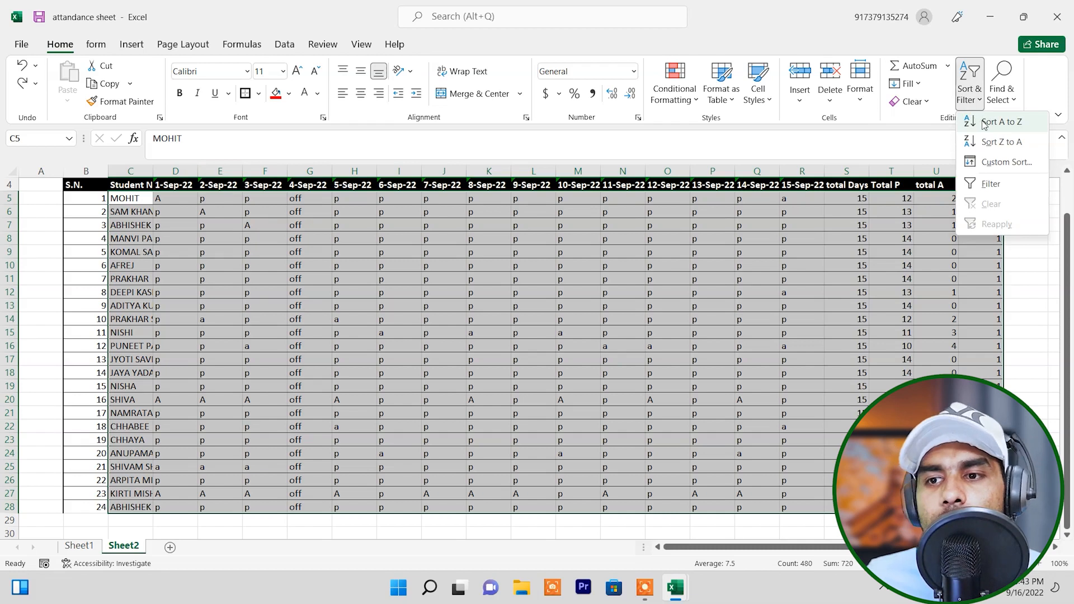
left_click(984, 123)
left_click(133, 208)
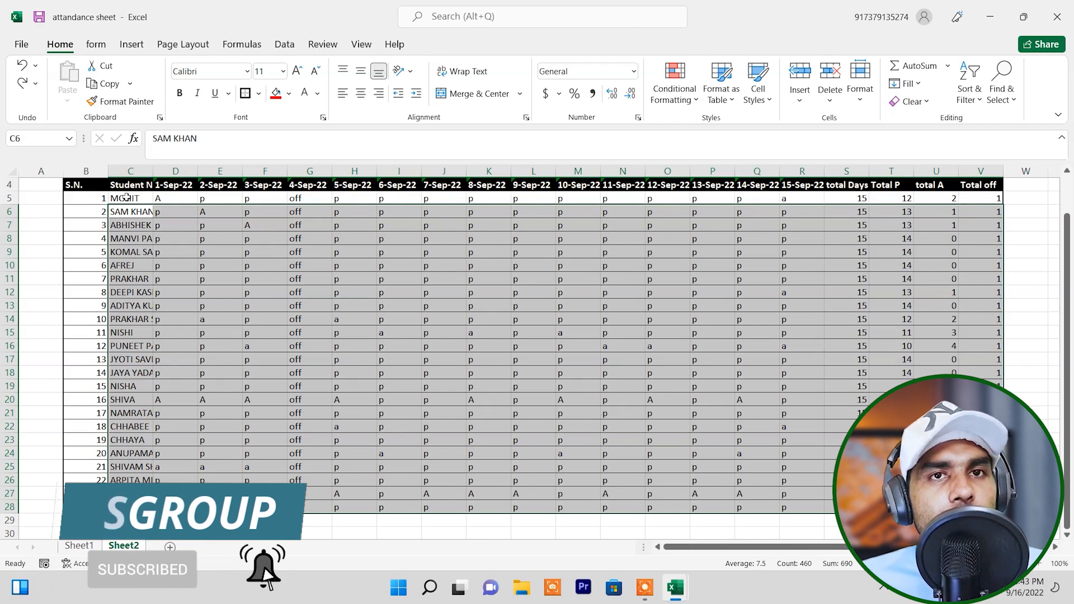
Step: Clear the formatting from the whole attendance table on Sheet2, cells B4:V28, keeping its contents
left_click_drag(79, 183, 982, 506)
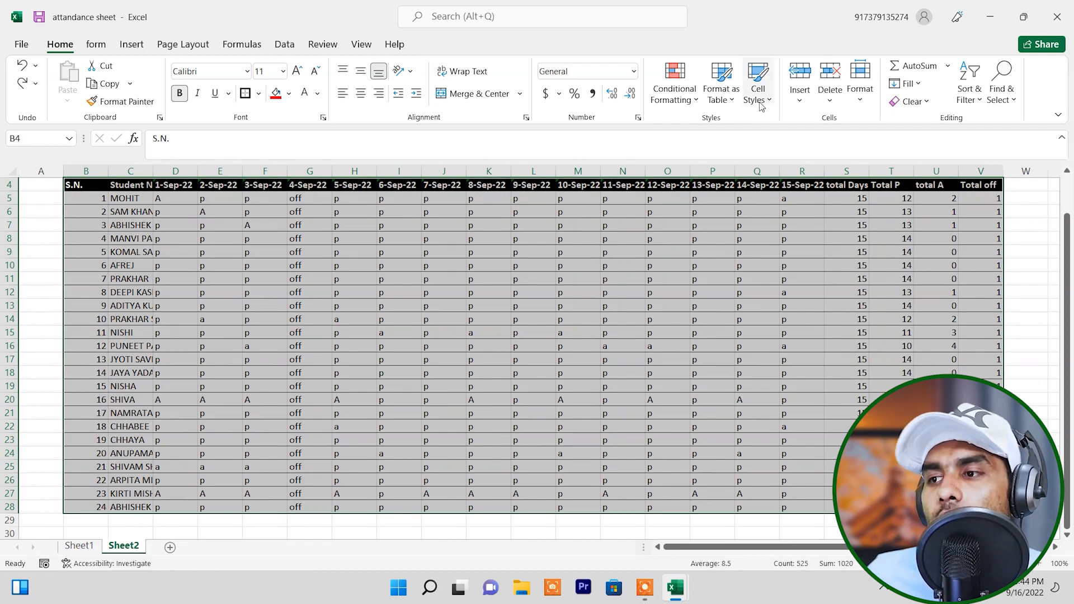
left_click(733, 101)
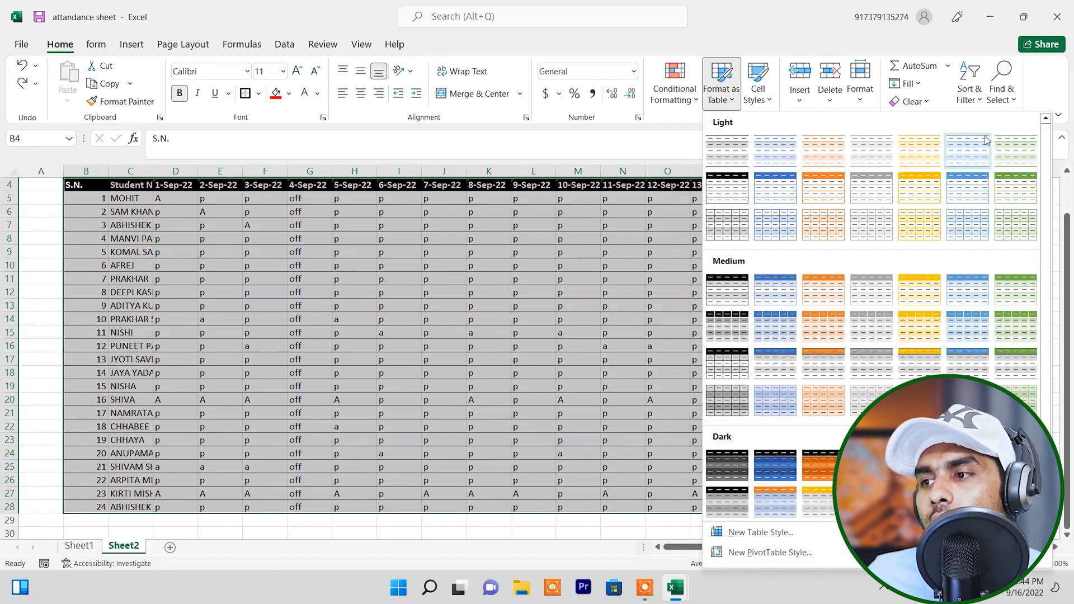
left_click(981, 103)
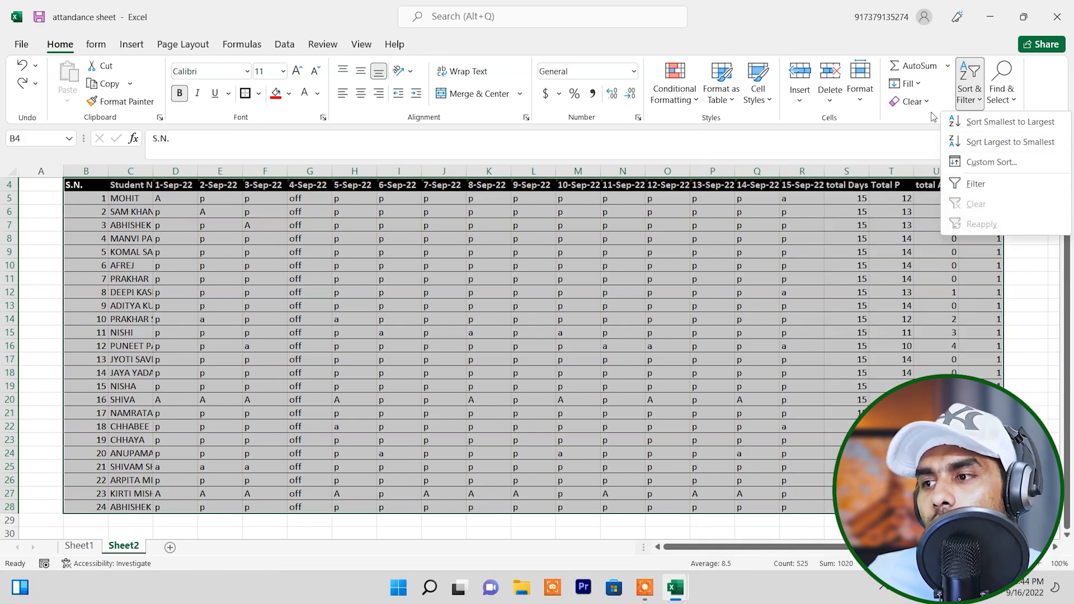
left_click(909, 102)
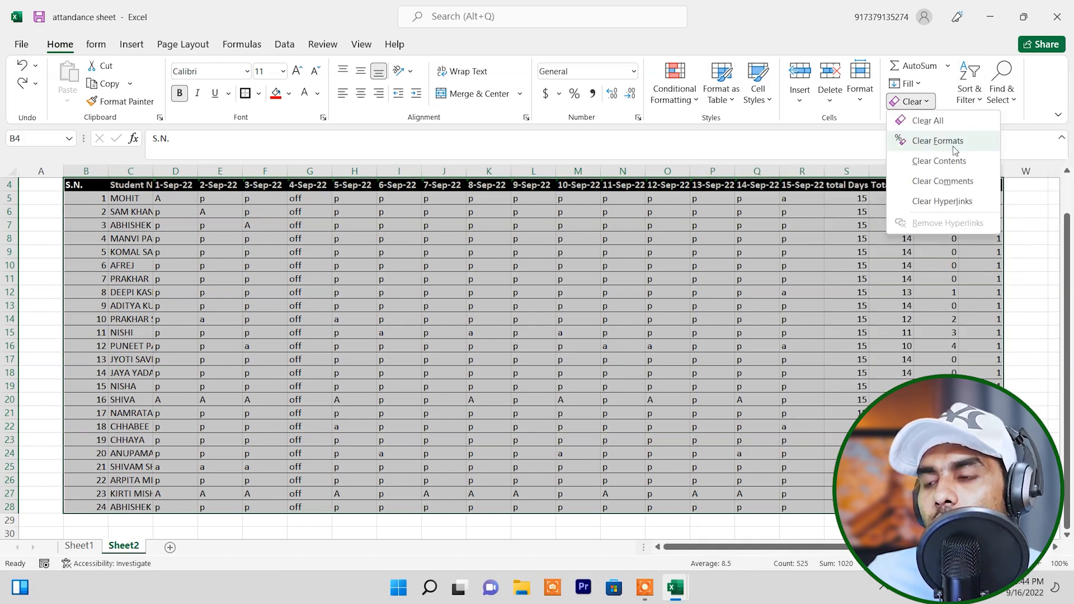
left_click(955, 147)
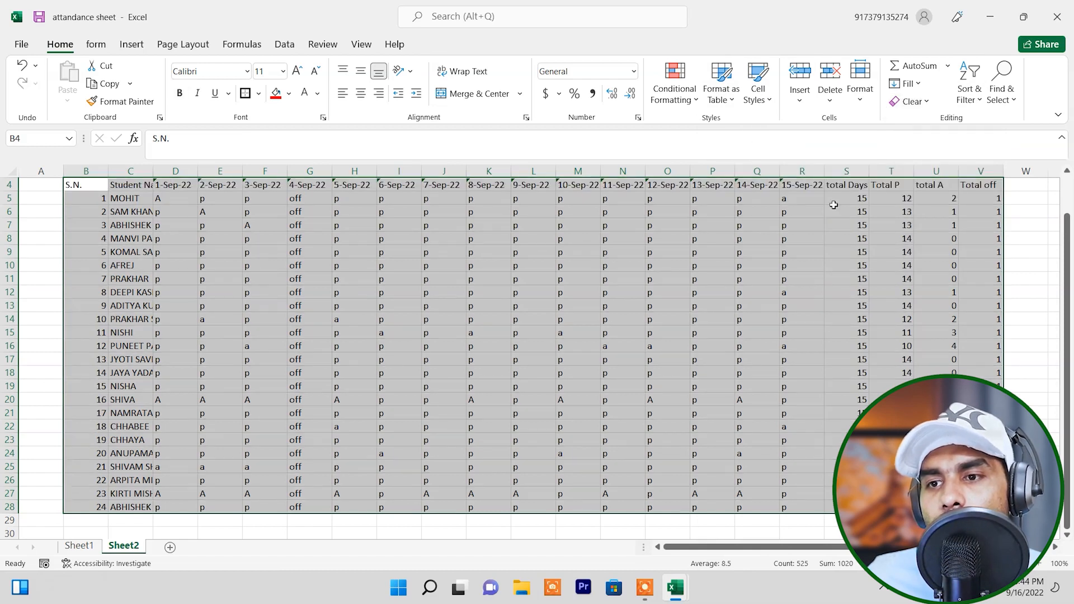
Step: Widen column C on Sheet2 so the Student Name entries fit
left_click(373, 265)
left_click_drag(153, 170, 183, 171)
left_click(185, 278)
Step: Sort the student rows C5:V28 on Sheet2 from A to Z, leaving out the S.N. column
left_click_drag(133, 198, 1030, 507)
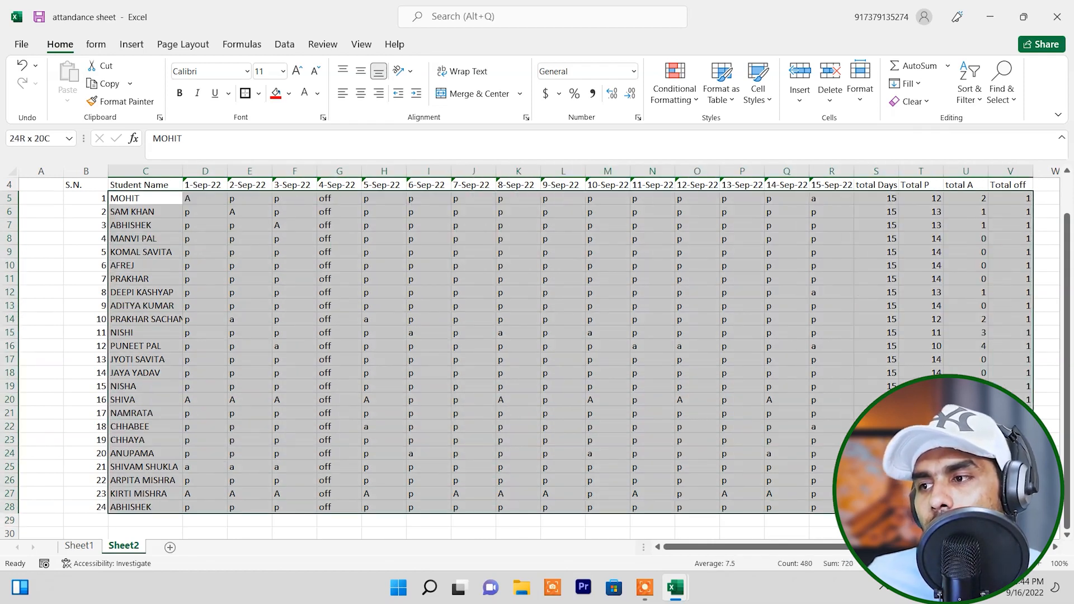
left_click(971, 90)
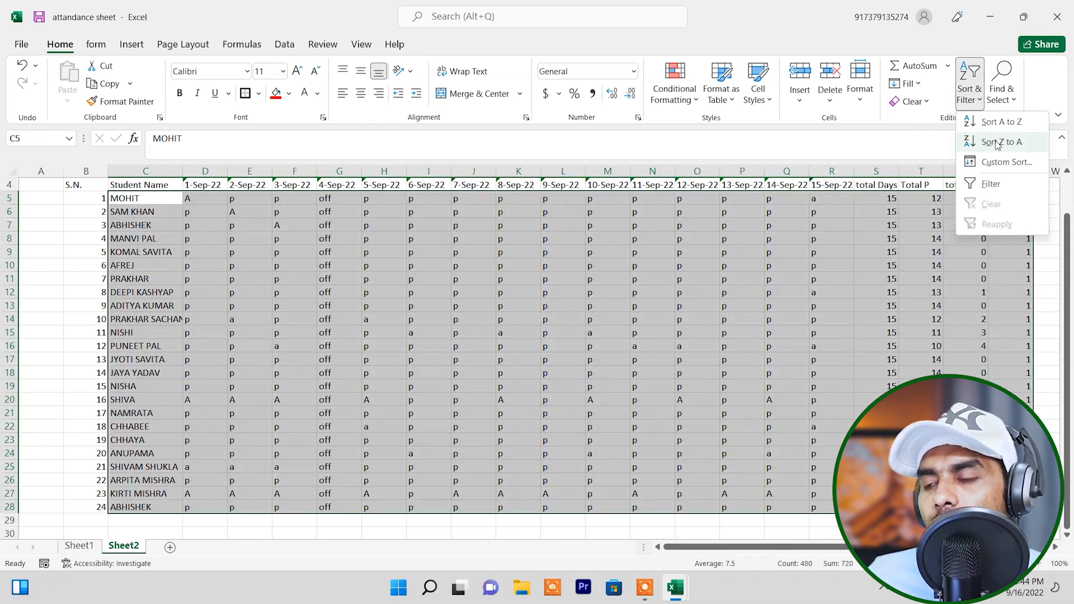
left_click(993, 122)
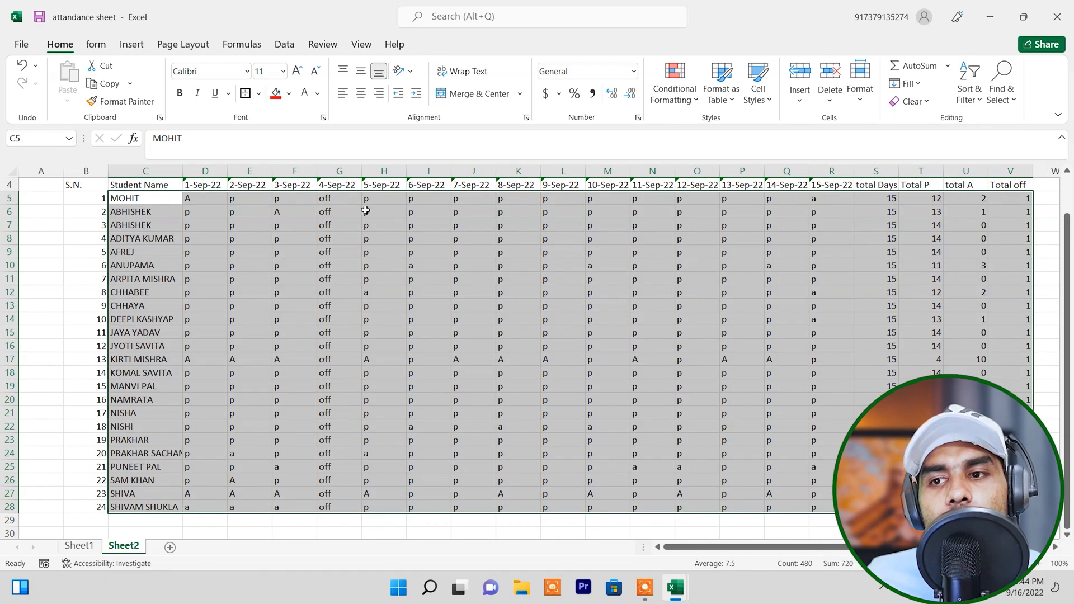
left_click(152, 212)
Step: Sort the names in C5:C28 from A to Z with the selection expanded, and undo the sorts back to the original order
left_click_drag(148, 194, 175, 503)
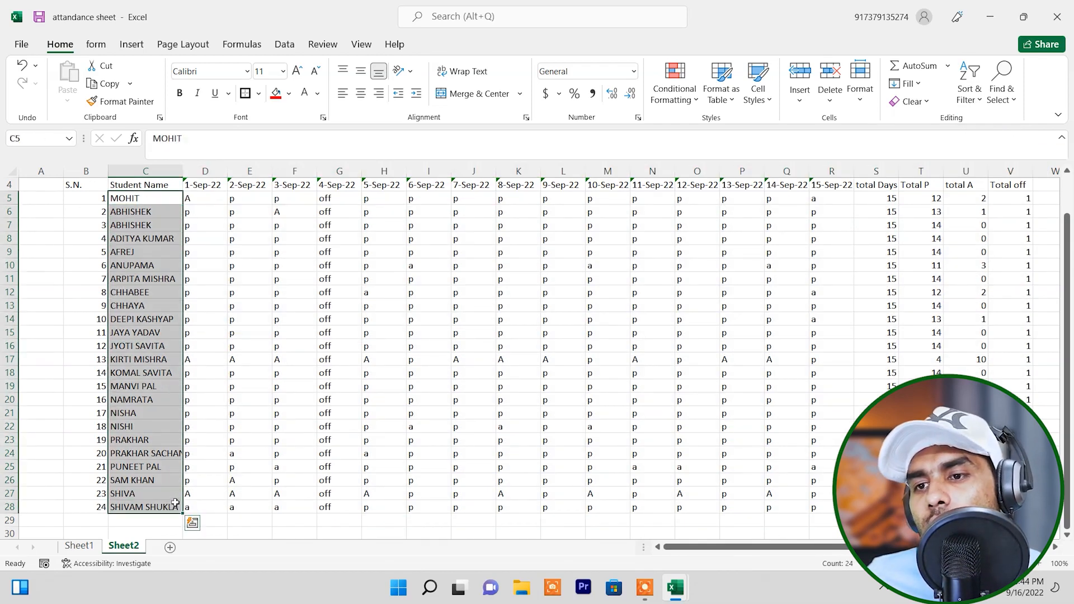
left_click(970, 104)
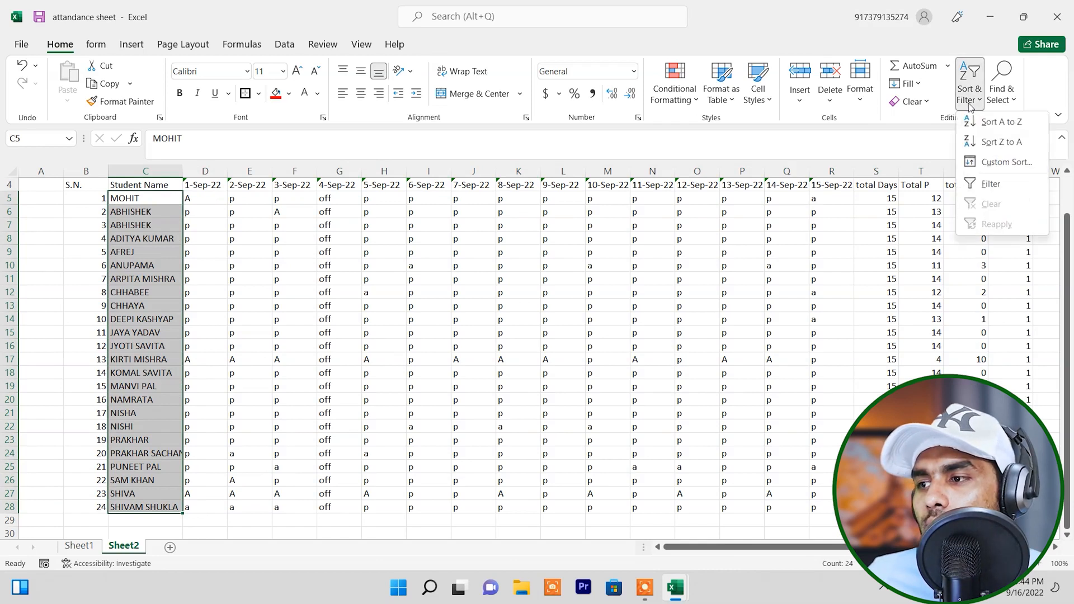
left_click(996, 122)
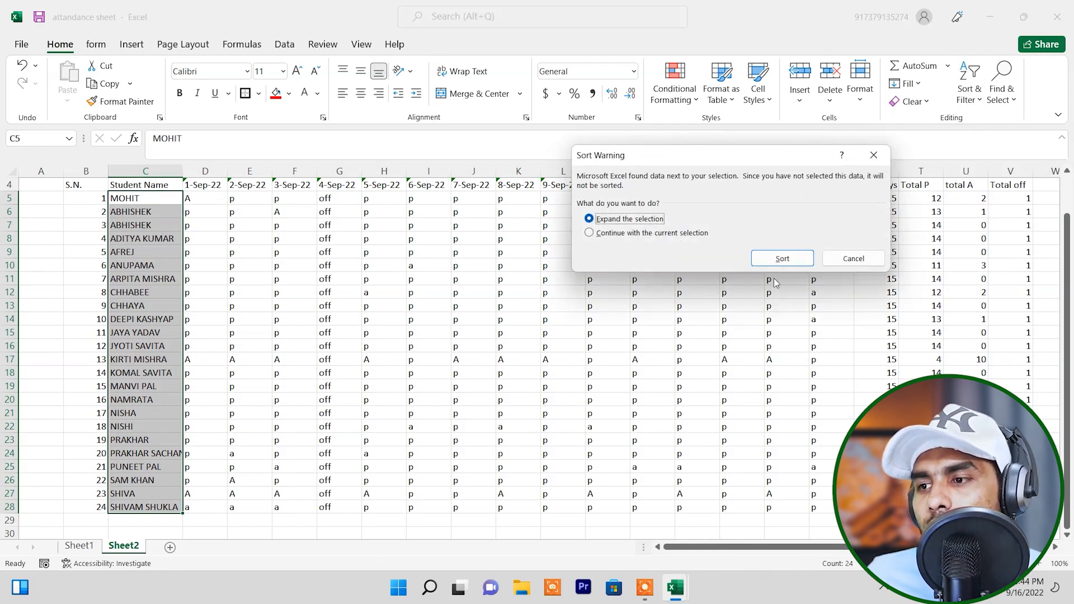
left_click(780, 258)
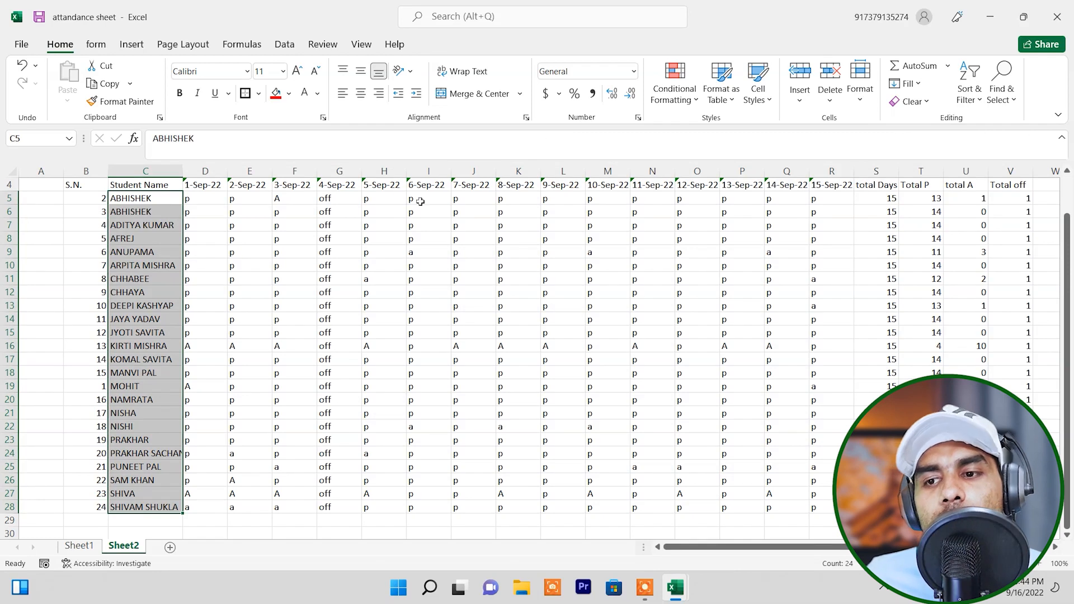
left_click(209, 337)
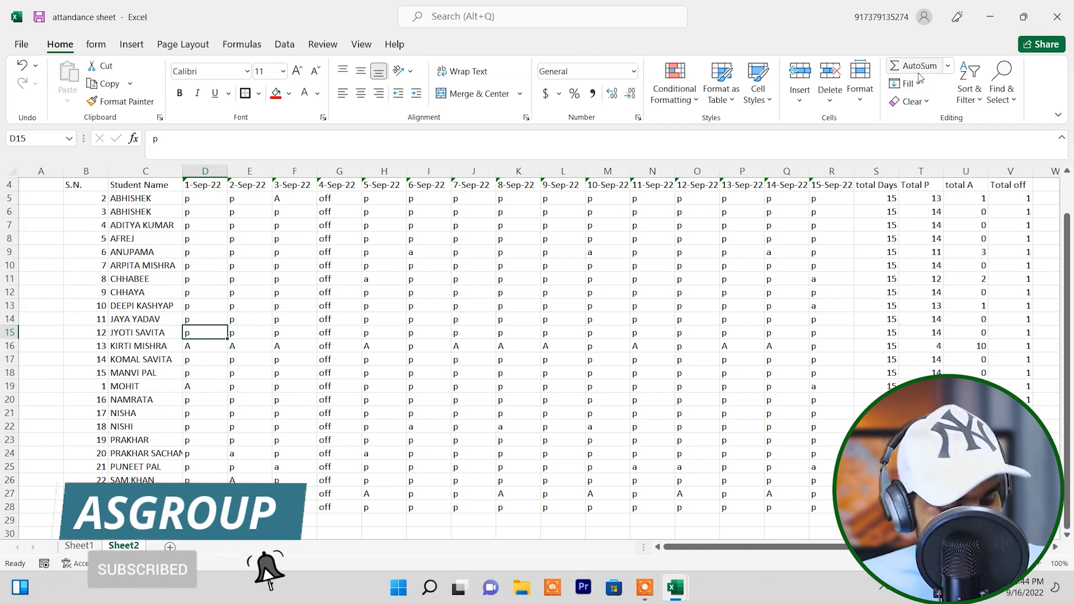
key("ctrl+z")
key("ctrl+y")
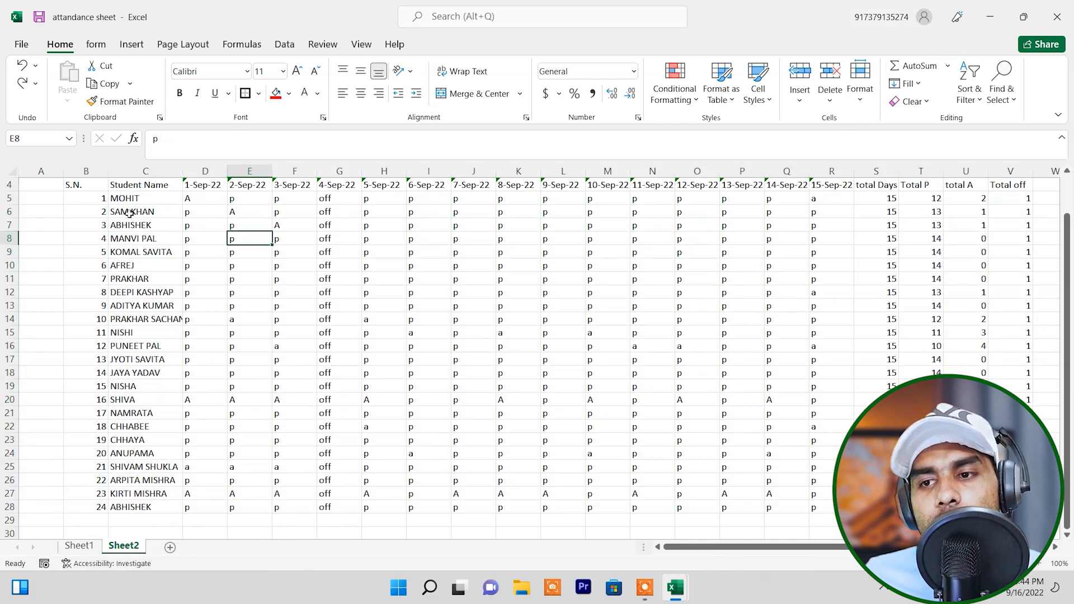
Step: Sort the student rows C5:V28 from Z to A, leaving out the S.N. column
left_click(154, 204)
left_click_drag(155, 204, 852, 507)
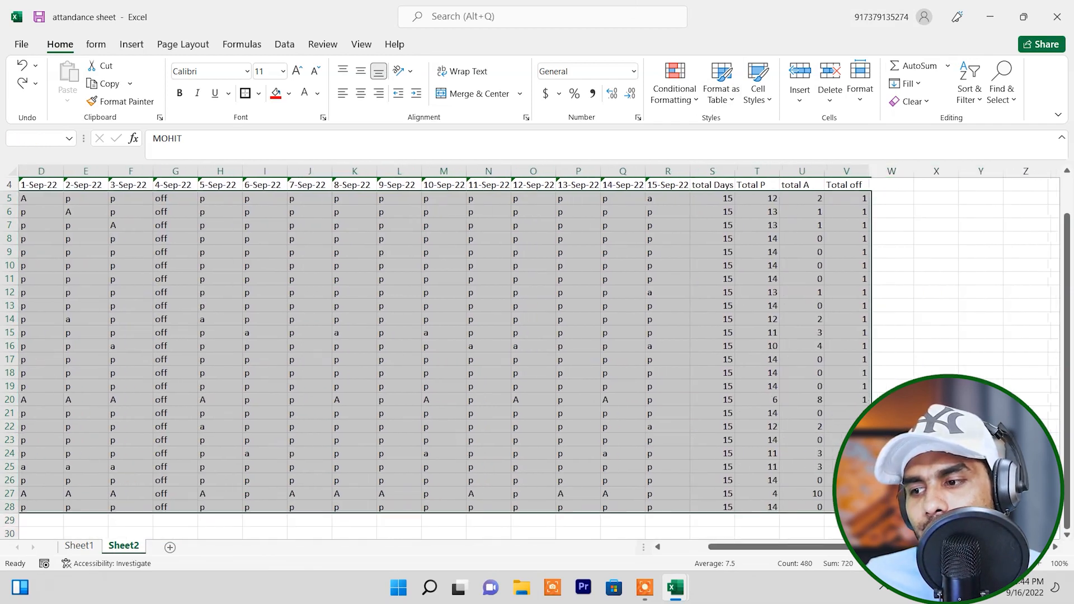
left_click_drag(839, 548, 654, 546)
left_click(971, 90)
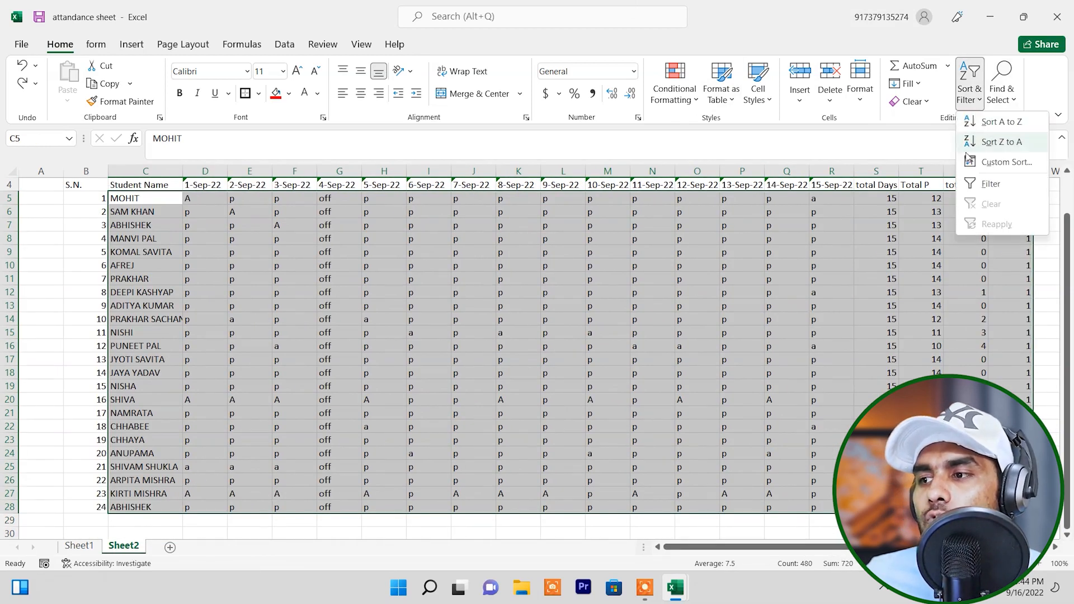
left_click(997, 144)
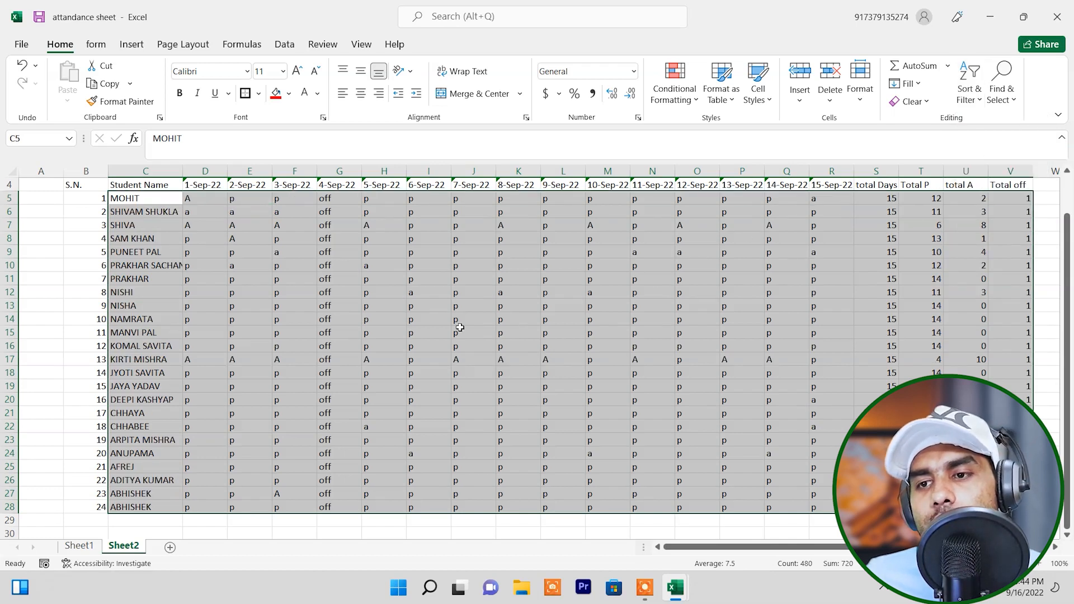
Step: Re-enter the first student's name in cell C5 in lowercase letters
left_click(125, 200)
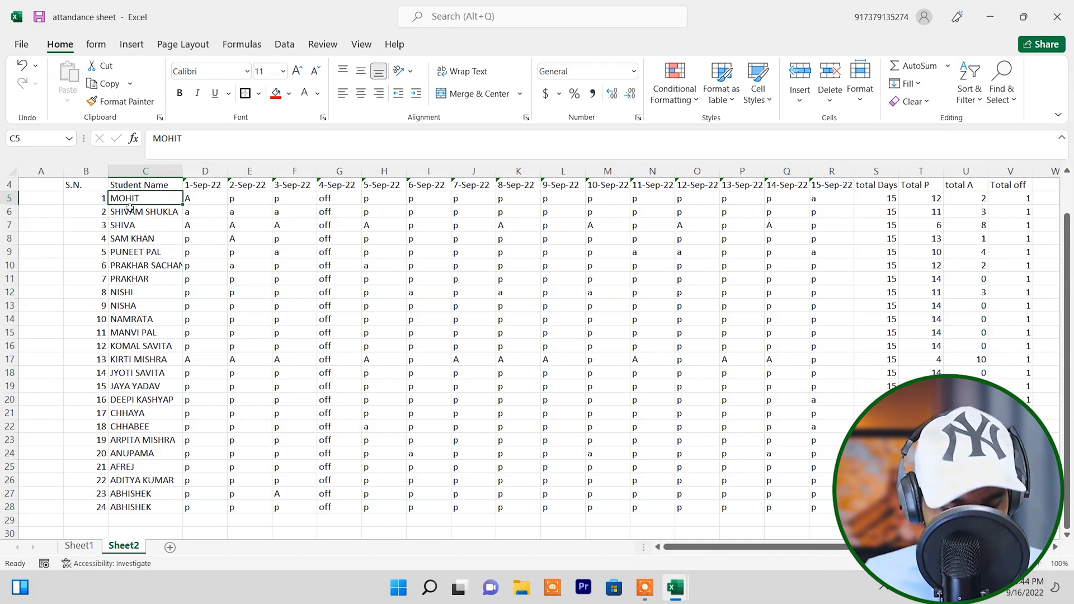
type("moh")
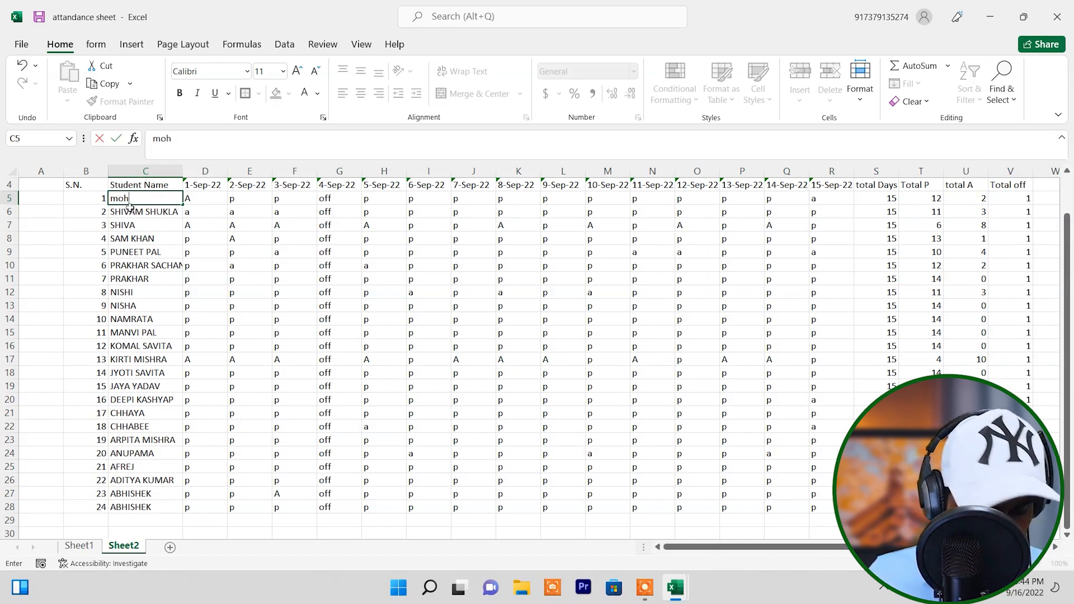
type("it")
key("Return")
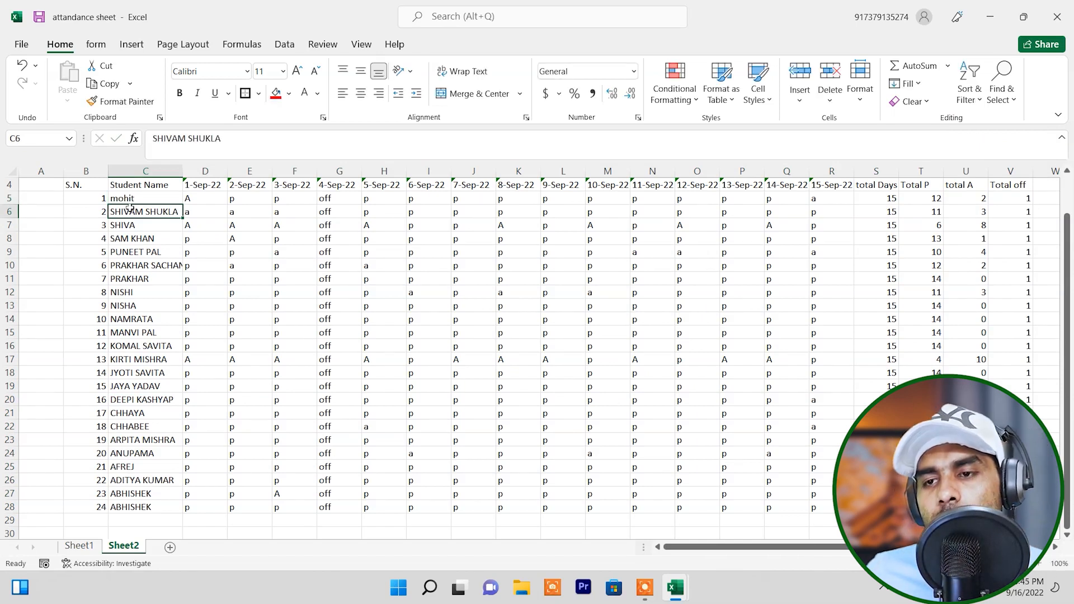
Step: Sort the names in C5:C28 from Z to A, expanding the selection to the neighbouring columns
left_click_drag(130, 196, 115, 506)
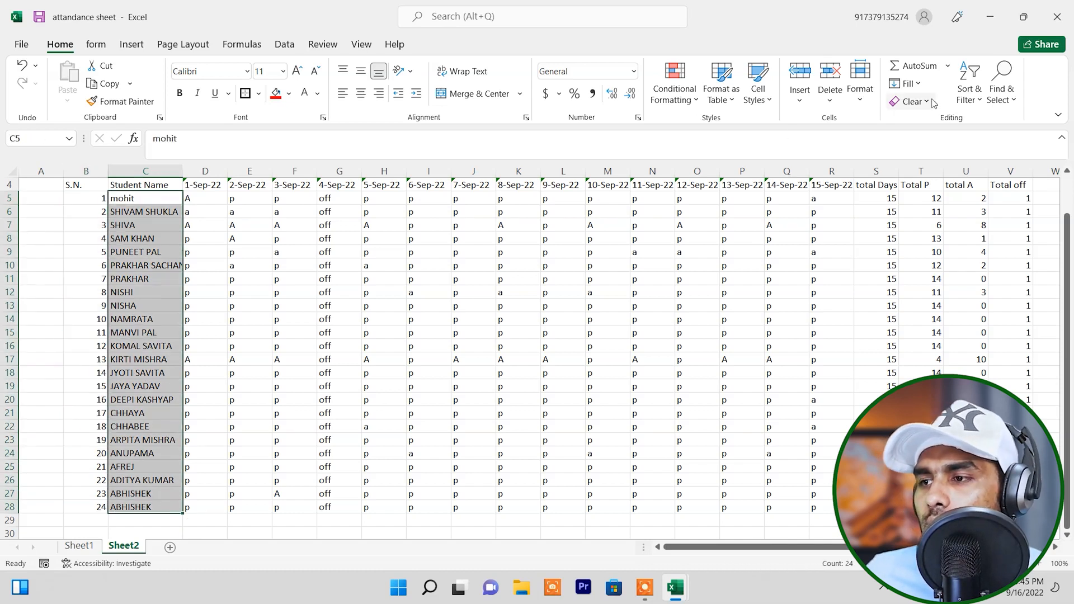
left_click(970, 90)
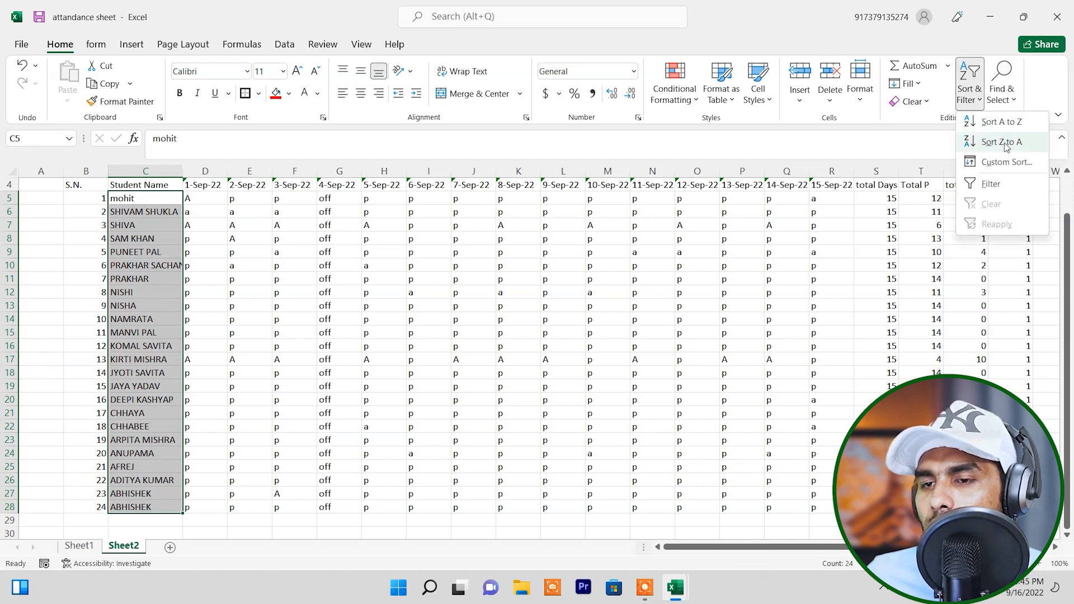
left_click(997, 142)
left_click(782, 258)
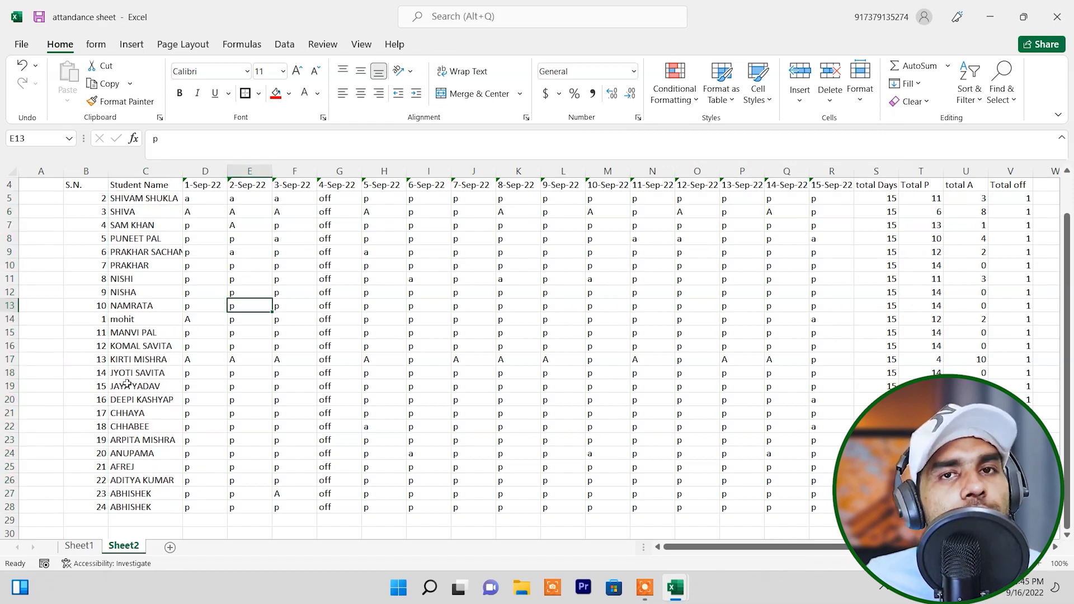
Step: Return to Sheet1 and undo the earlier changes until the Attandance Sheet title is restored in K4
left_click(974, 102)
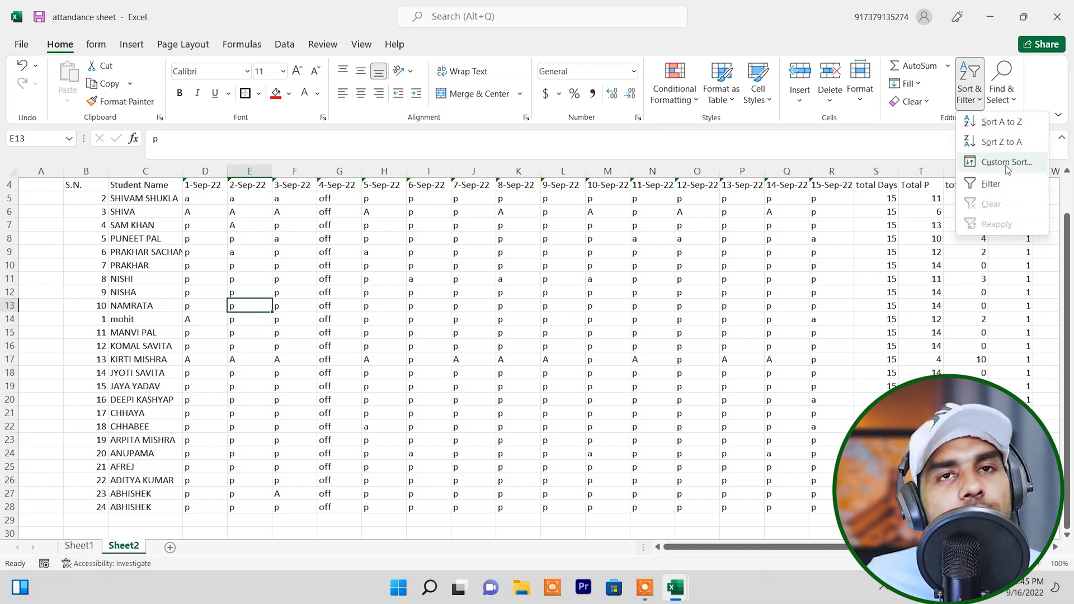
left_click(88, 546)
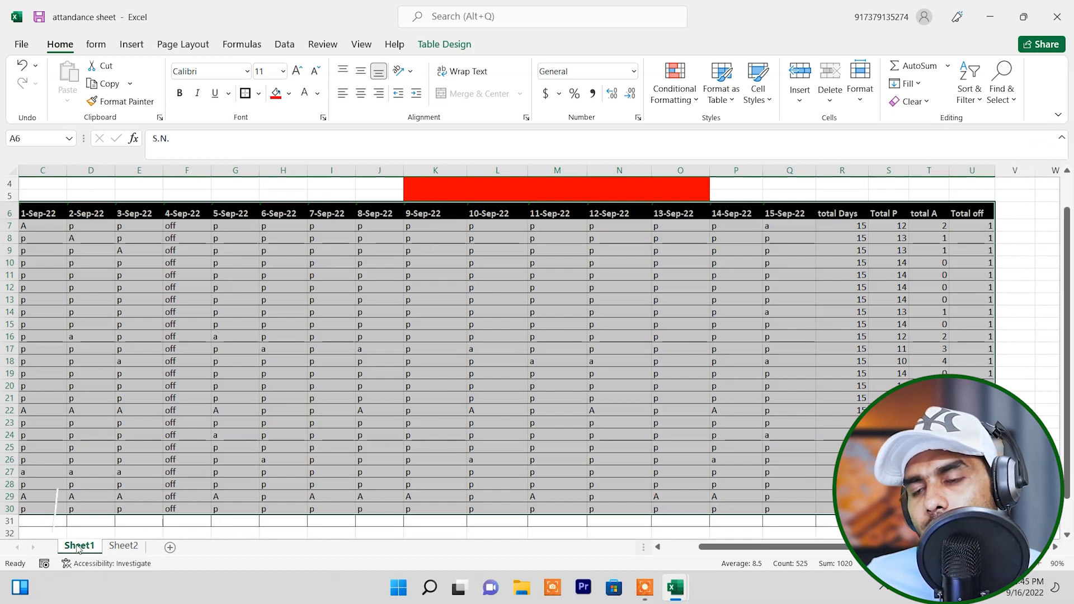
scroll(297, 403, "up", 2)
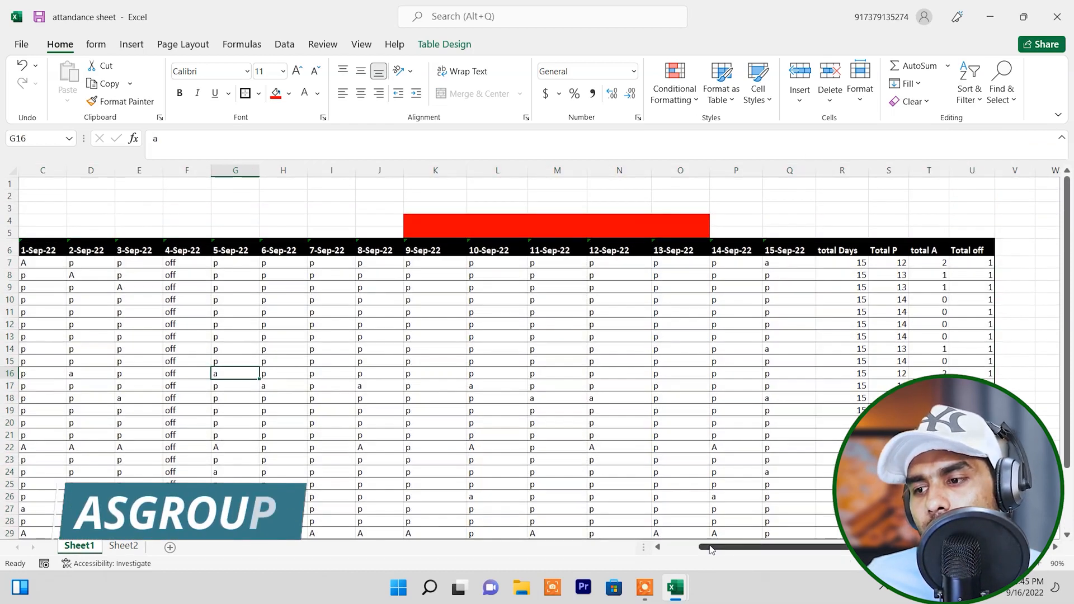
scroll(429, 522, "left", 3)
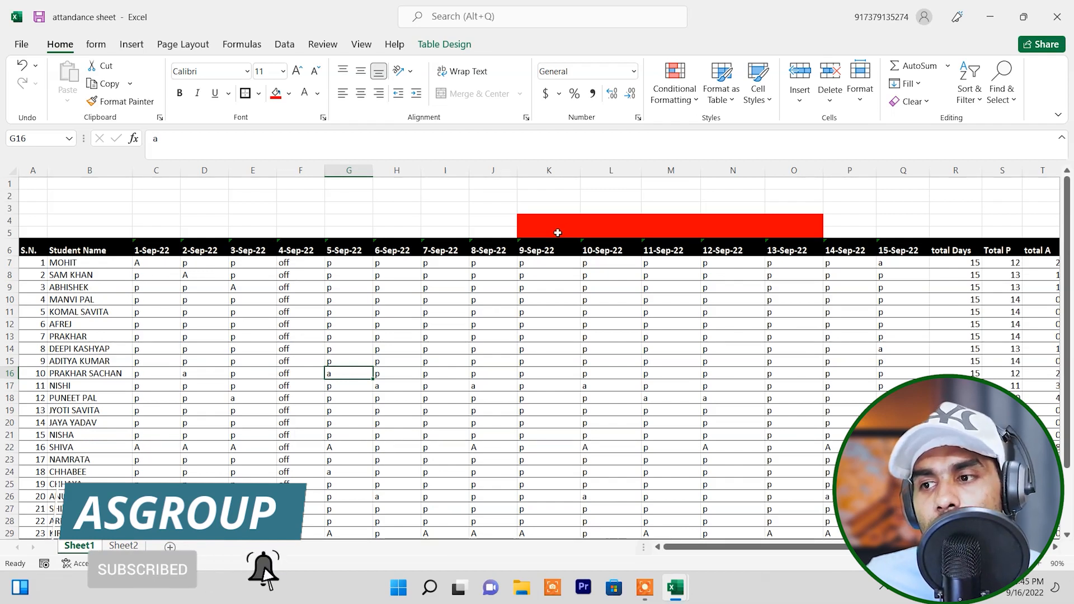
key("ctrl+z")
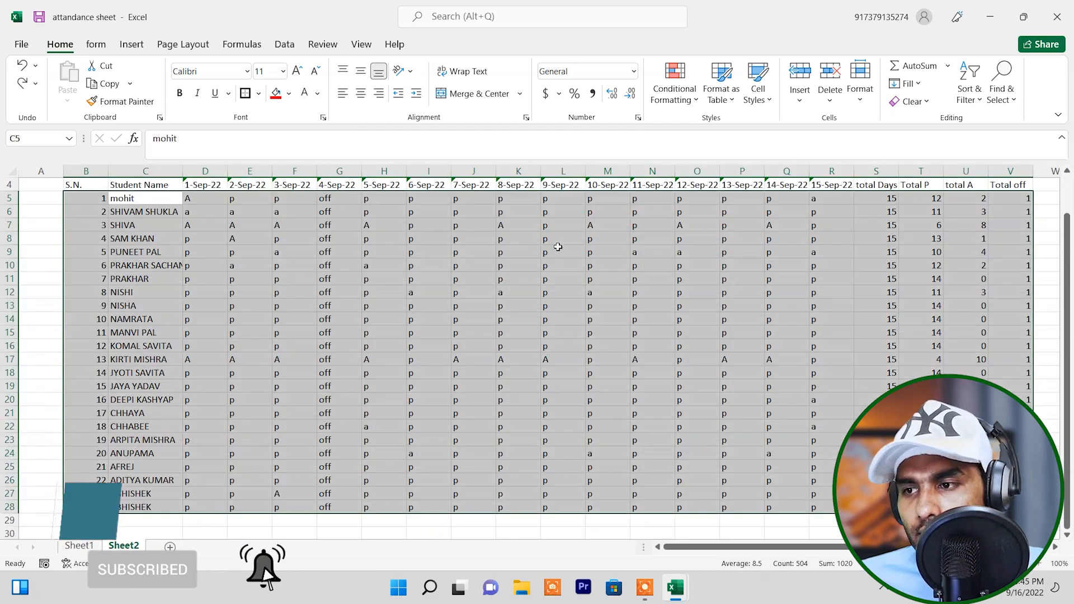
key("ctrl+y")
key("ctrl+z")
key("ctrl+z")
key("ctrl+z")
key("ctrl+z")
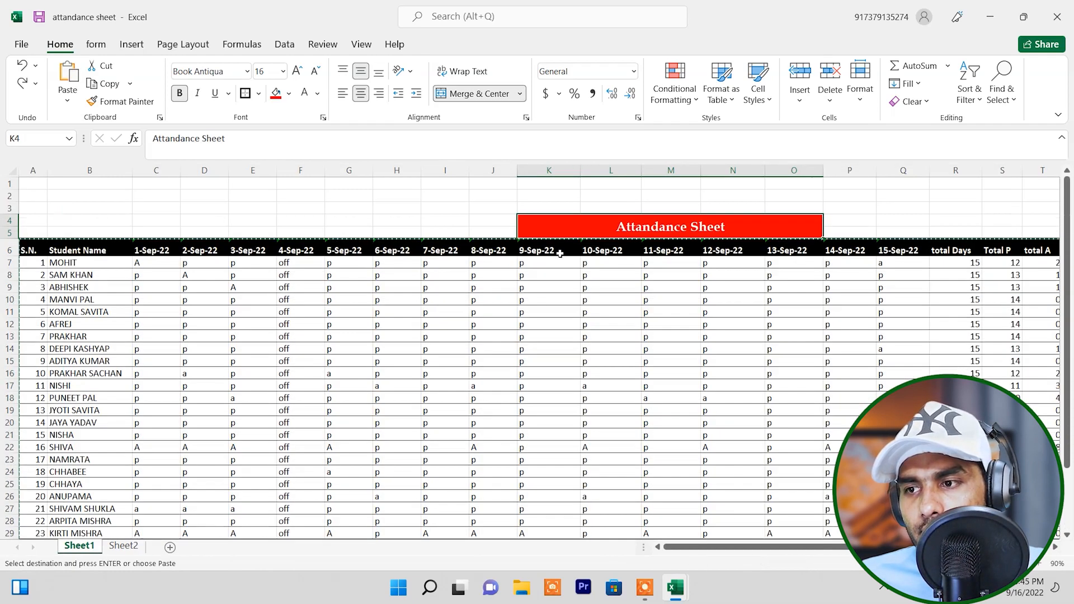
left_click(548, 324)
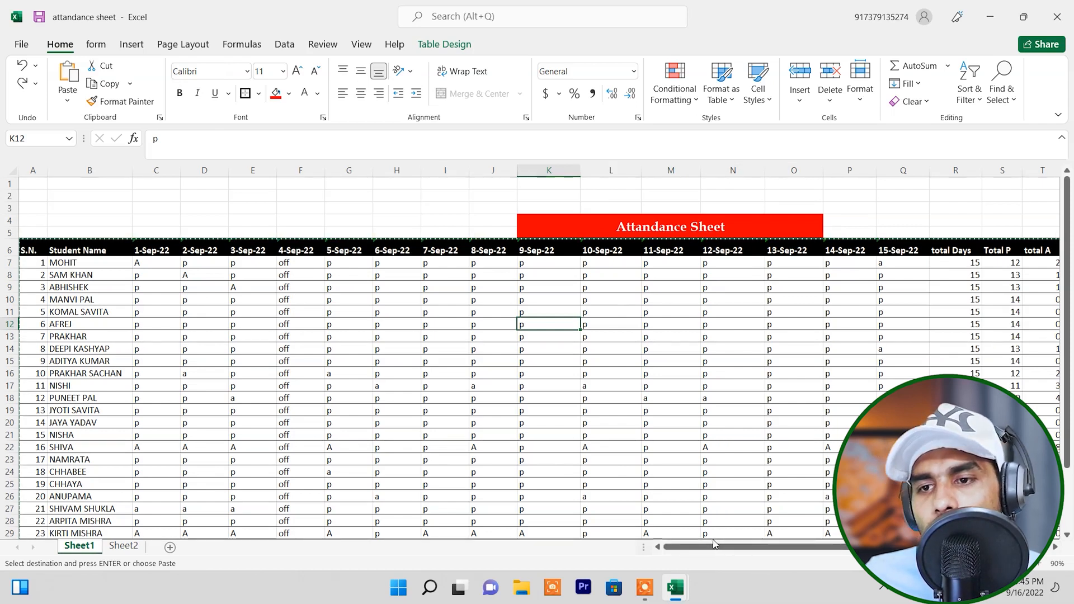
Step: Turn on filtering for the Sheet1 attendance table, from the S.N. header in A6 to the Total off column in row 30
left_click(261, 304)
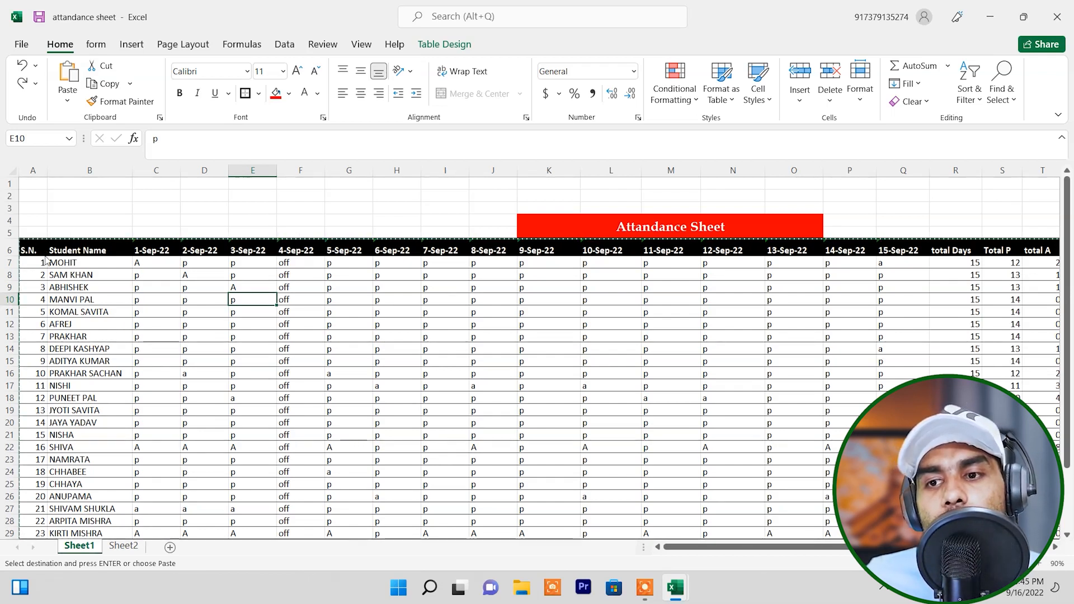
left_click_drag(28, 250, 973, 496)
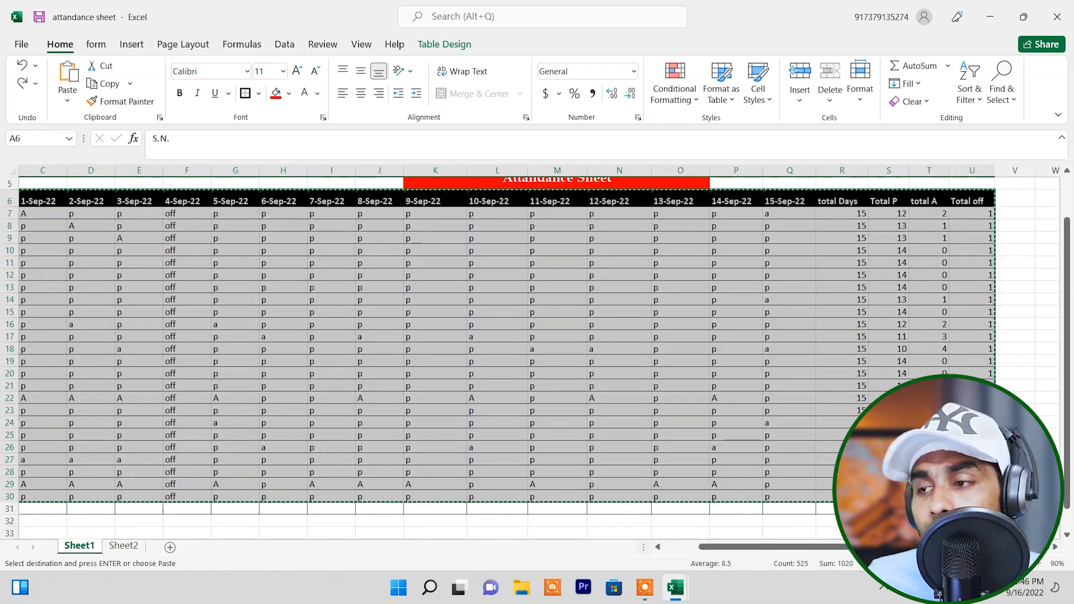
left_click(973, 104)
left_click(971, 184)
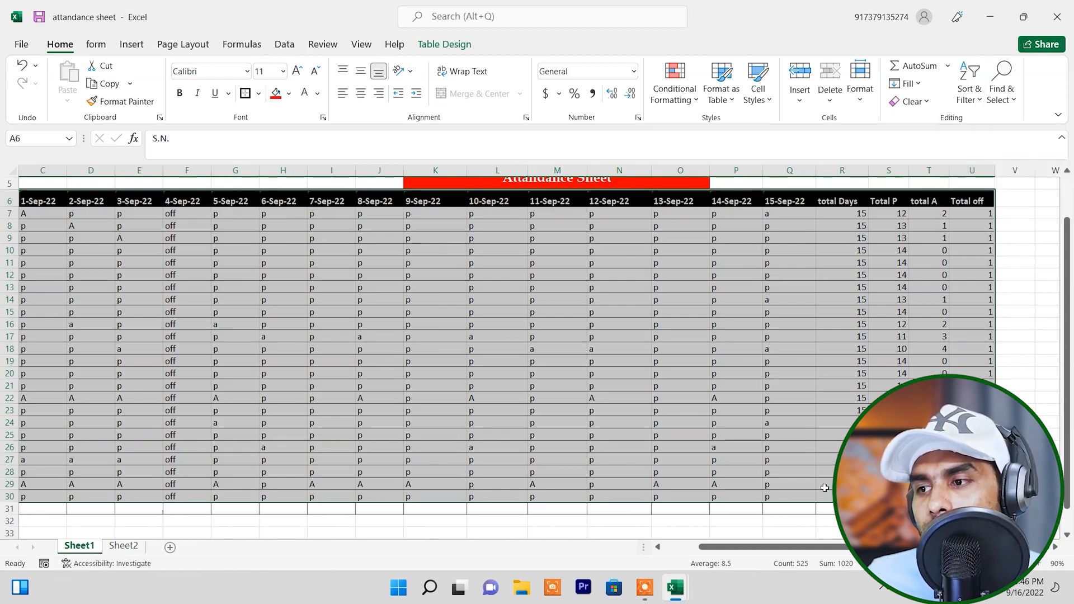
left_click(967, 104)
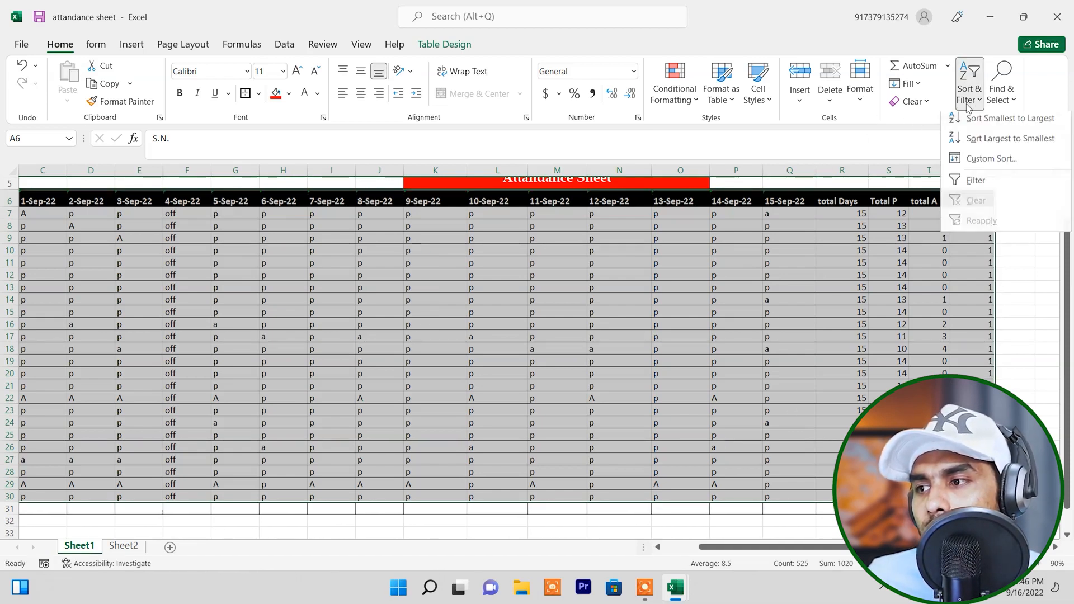
left_click(976, 182)
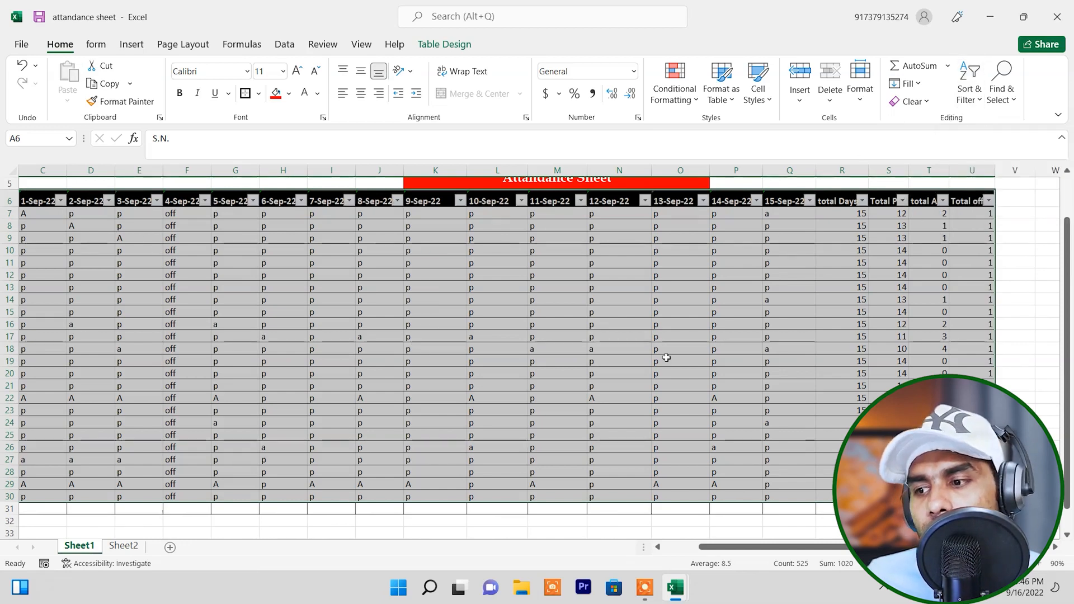
Step: Filter the 1-Sep-22 column to show only the students marked p
left_click_drag(797, 548, 607, 549)
left_click(188, 324)
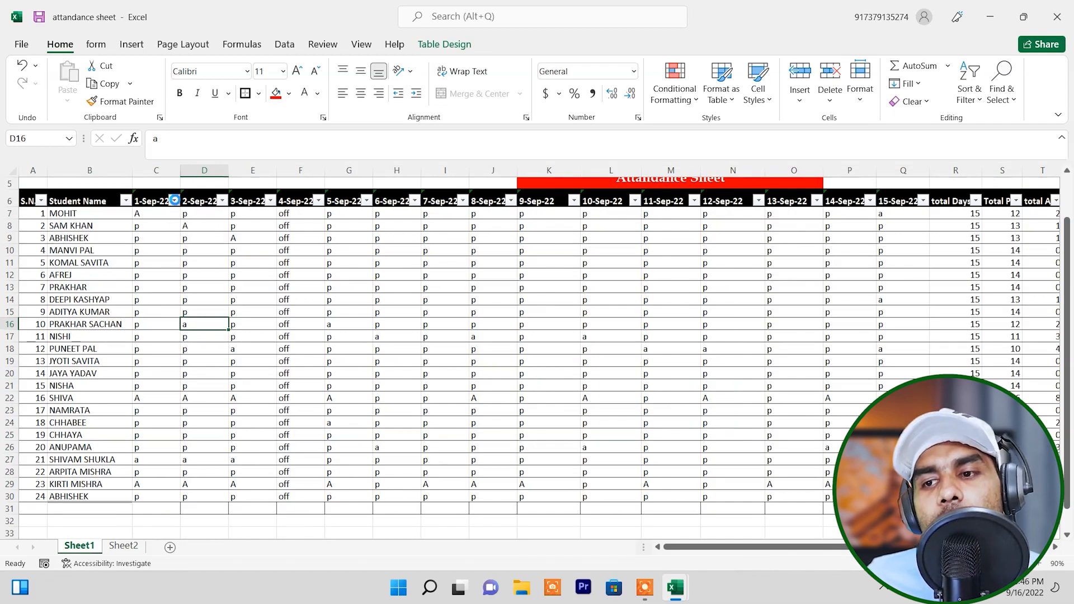
left_click(174, 201)
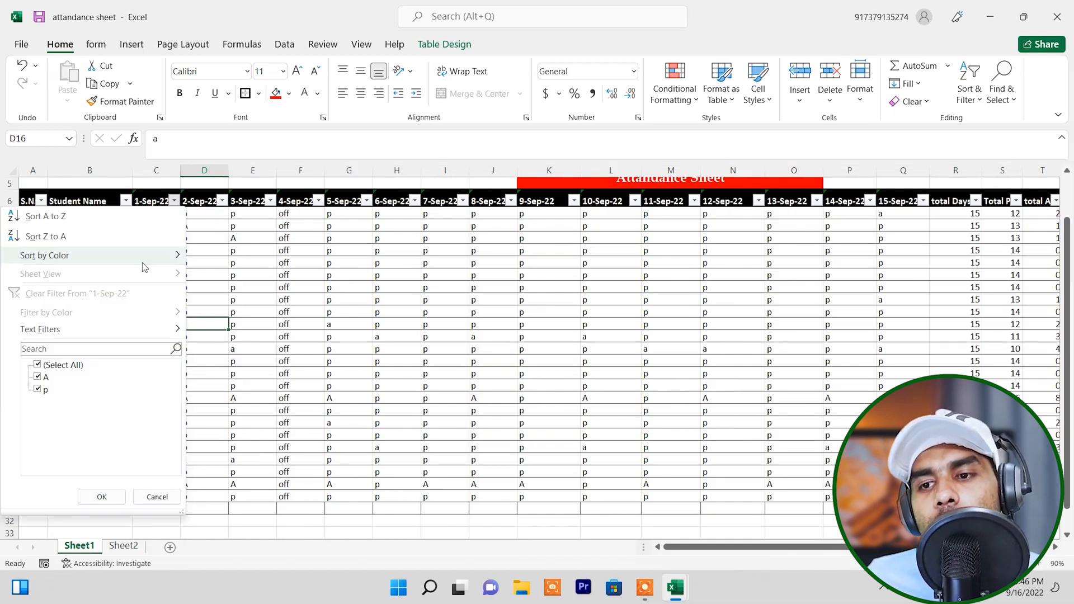
left_click(38, 389)
left_click(101, 497)
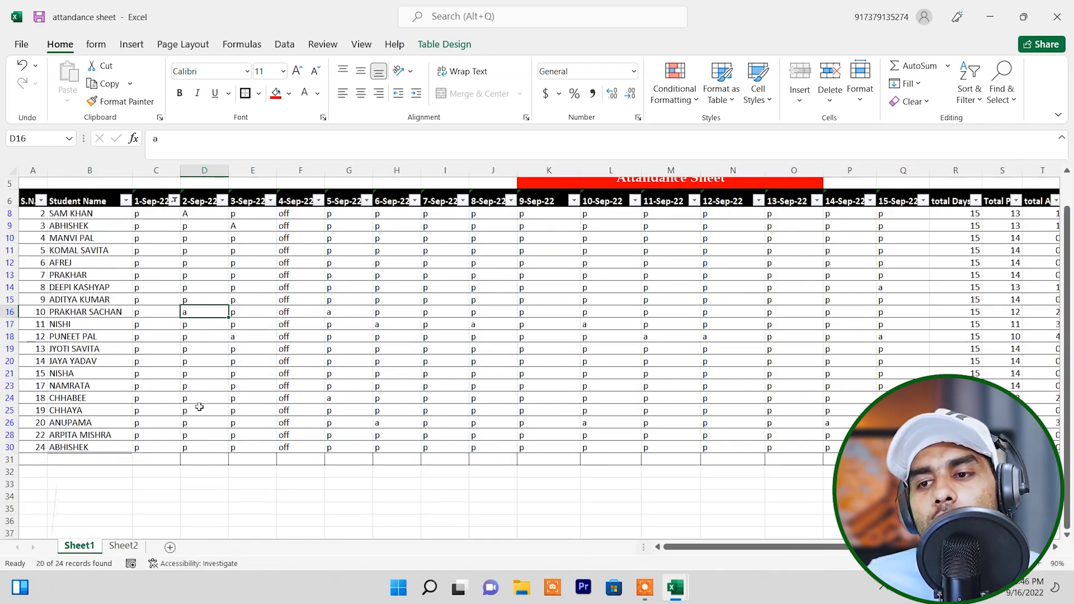
left_click(147, 304)
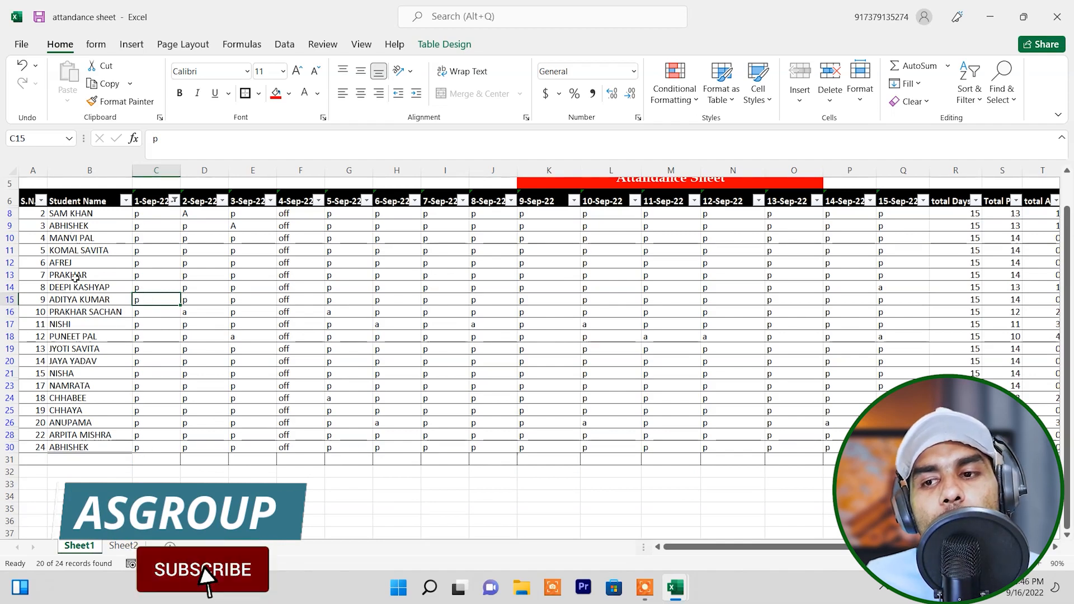
Step: Change the 1-Sep-22 filter to show only the students marked A
left_click(174, 201)
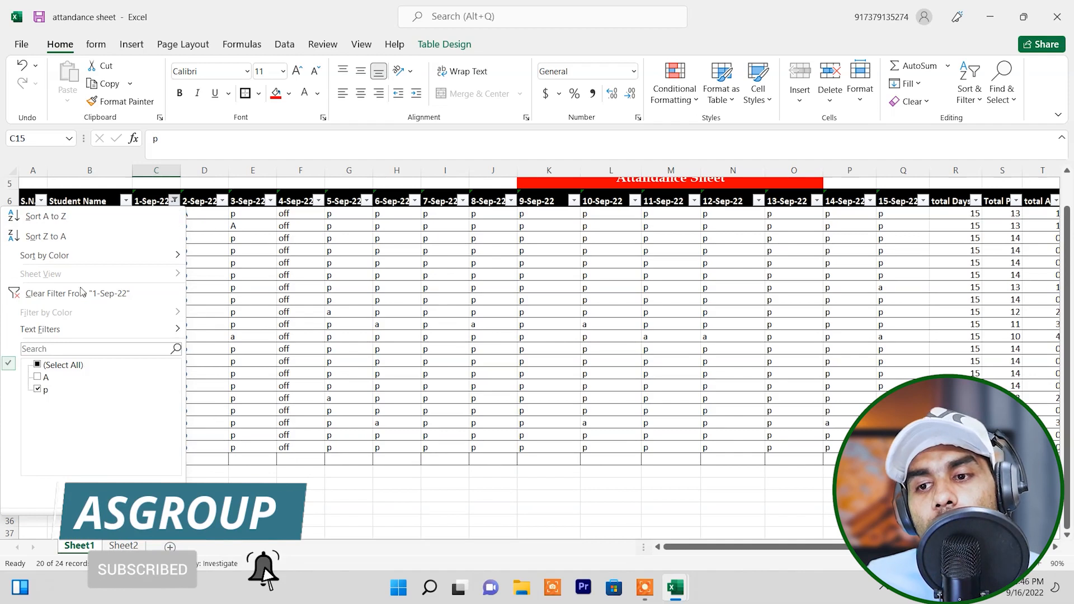
left_click(57, 367)
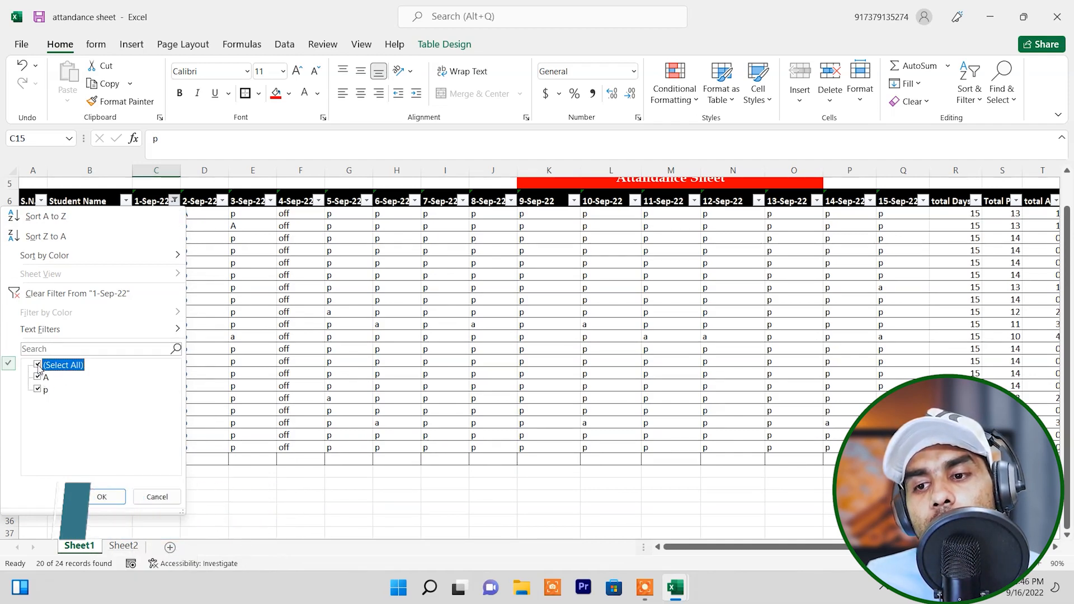
left_click(43, 379)
left_click(102, 497)
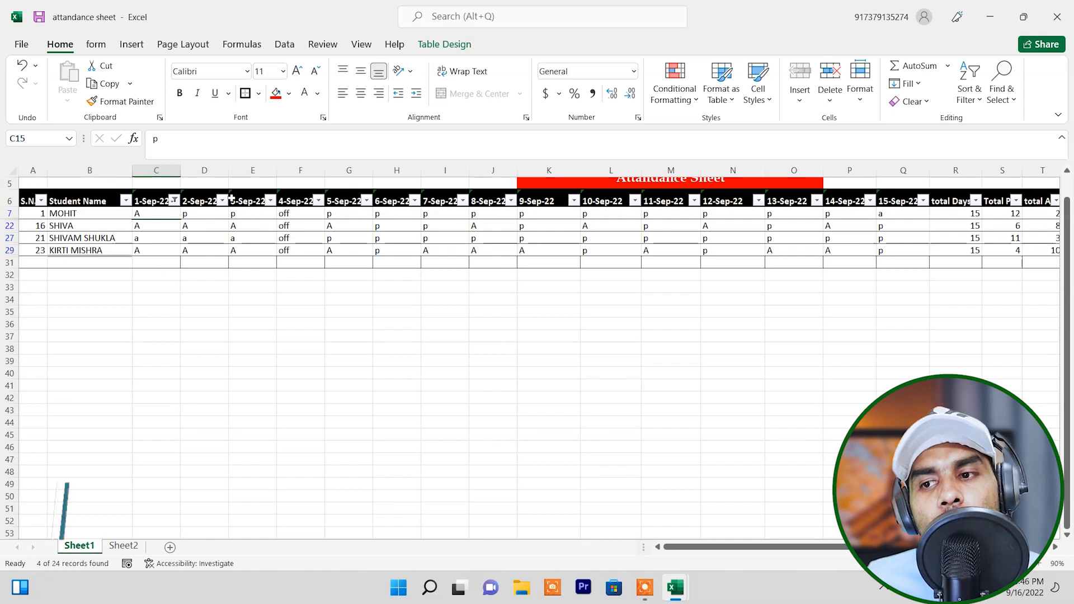
Step: Narrow the filtered list to students marked A on 2-Sep-22 and on 3-Sep-22
left_click(222, 201)
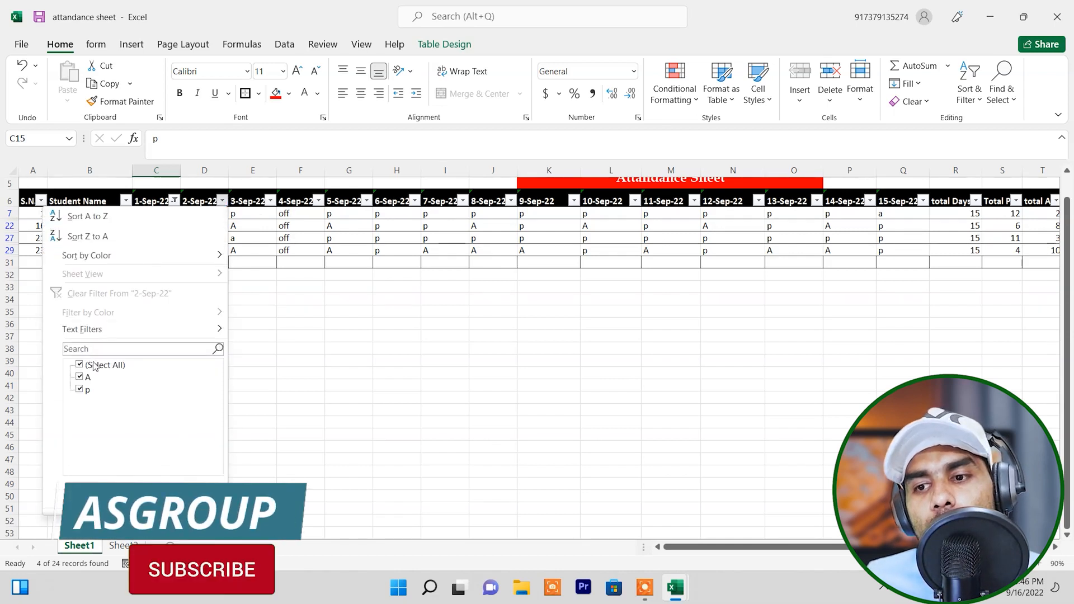
left_click(81, 377)
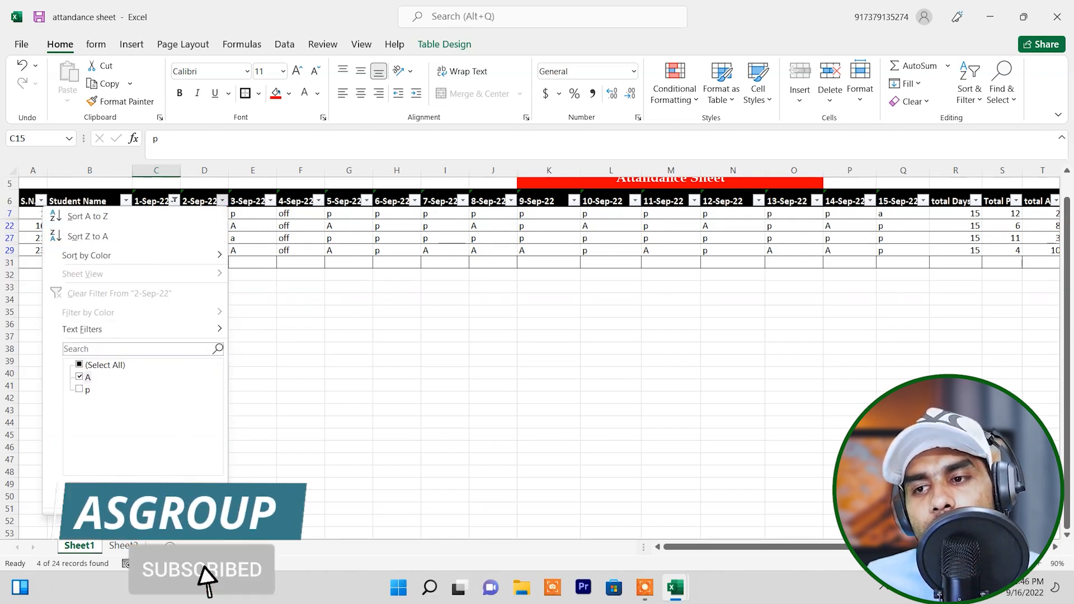
left_click(152, 494)
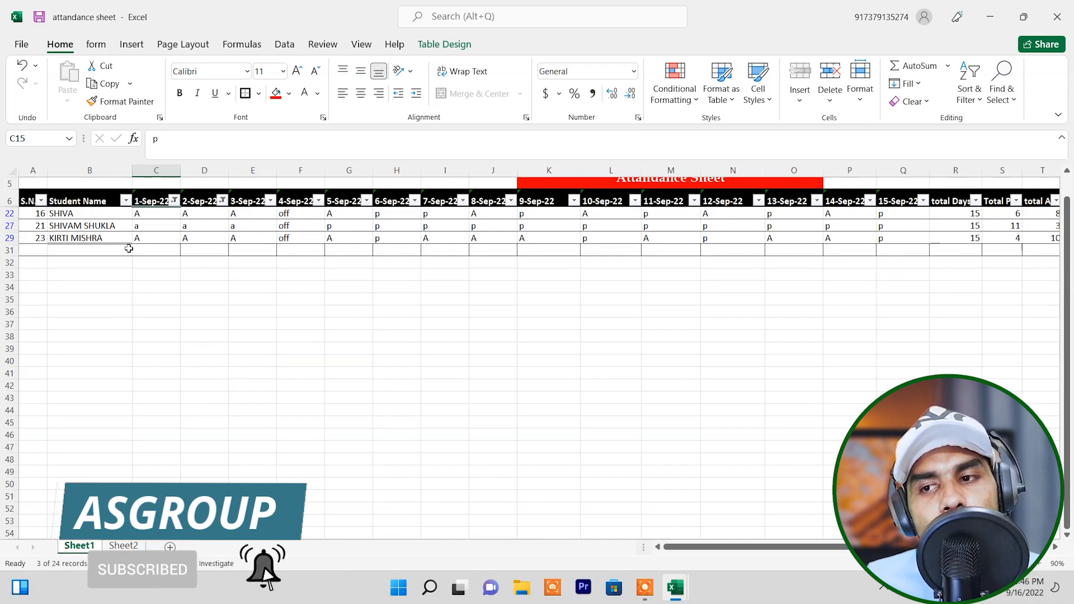
left_click(270, 200)
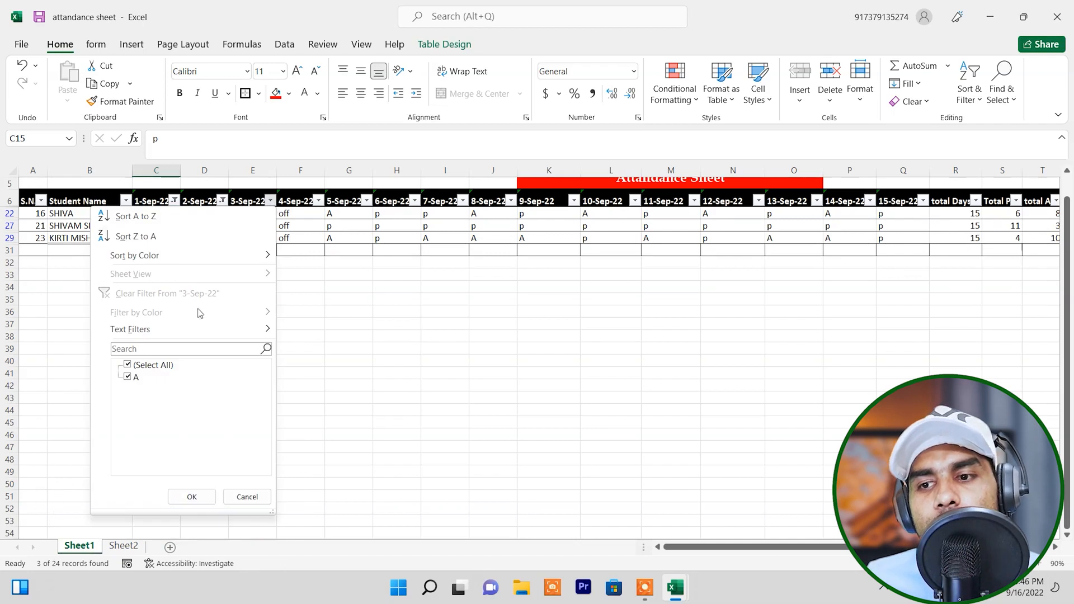
left_click(140, 369)
left_click(127, 377)
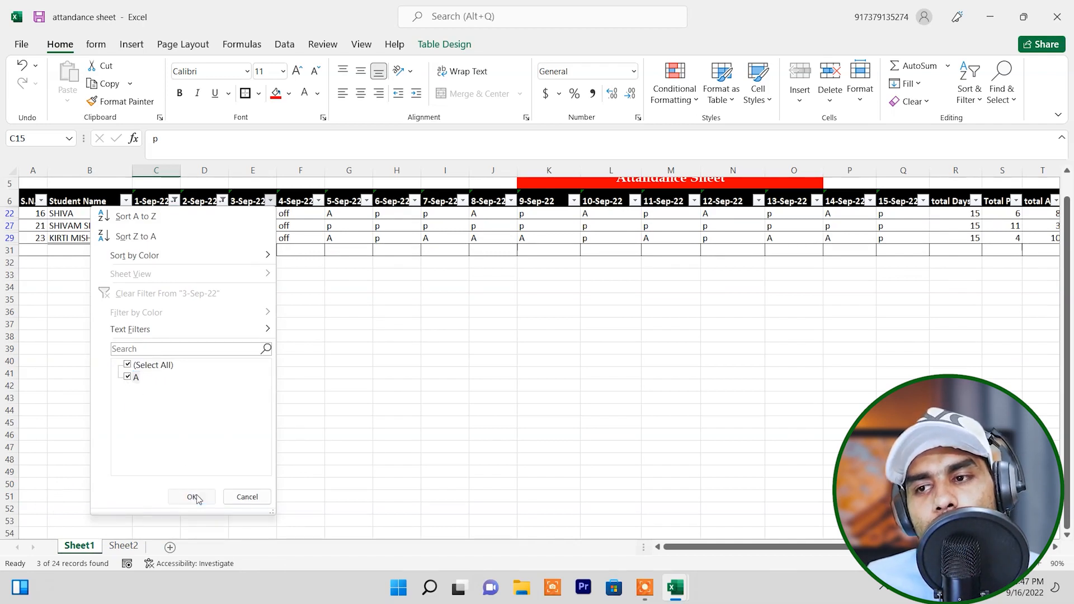
left_click(193, 497)
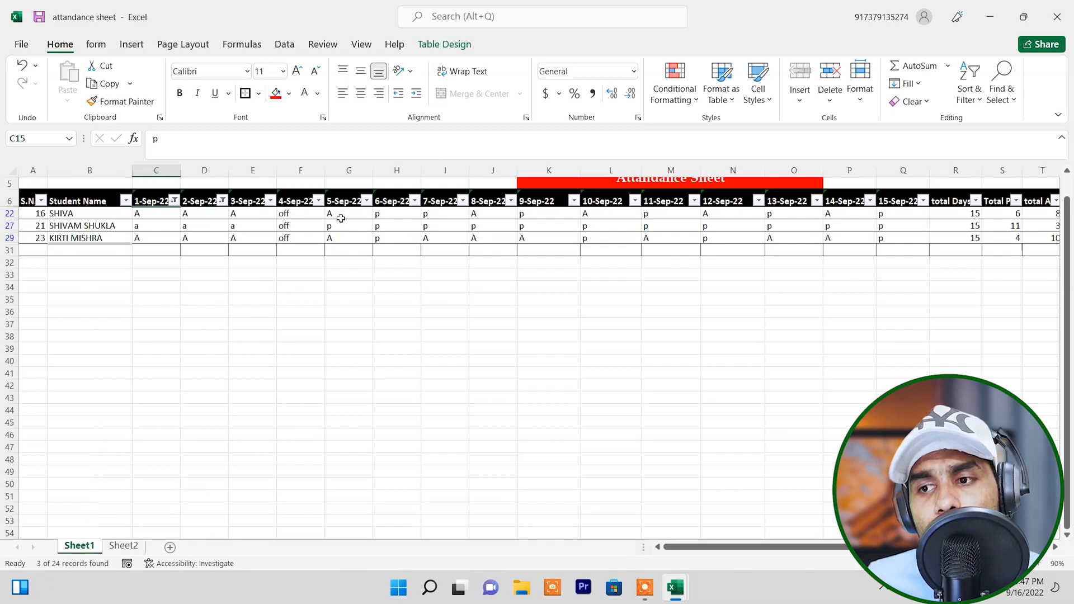
Step: Filter the 5-Sep-22 column to show only the students marked A
left_click(367, 200)
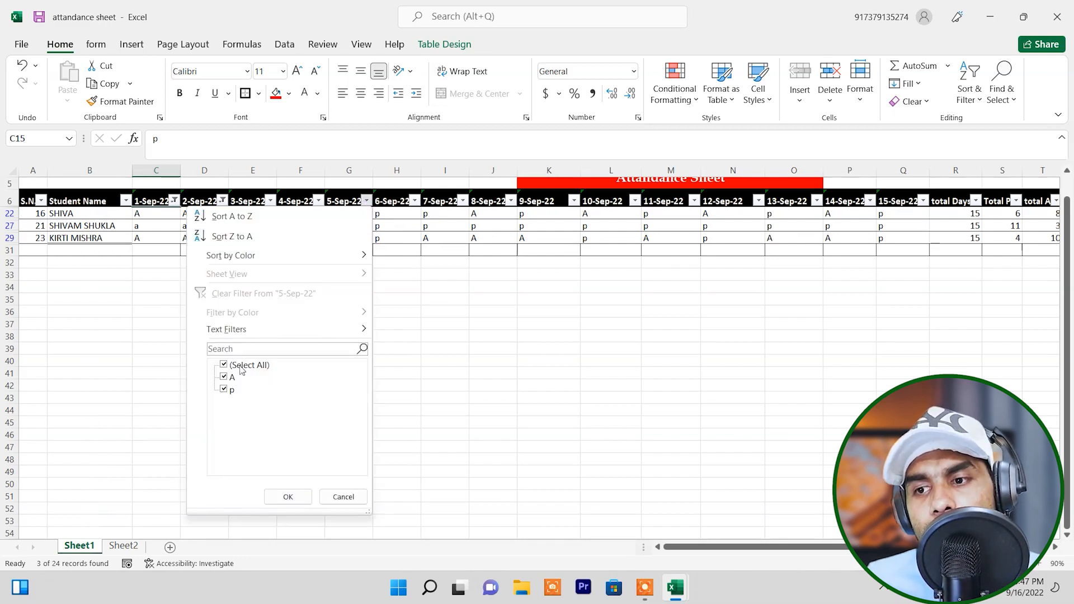
left_click(224, 377)
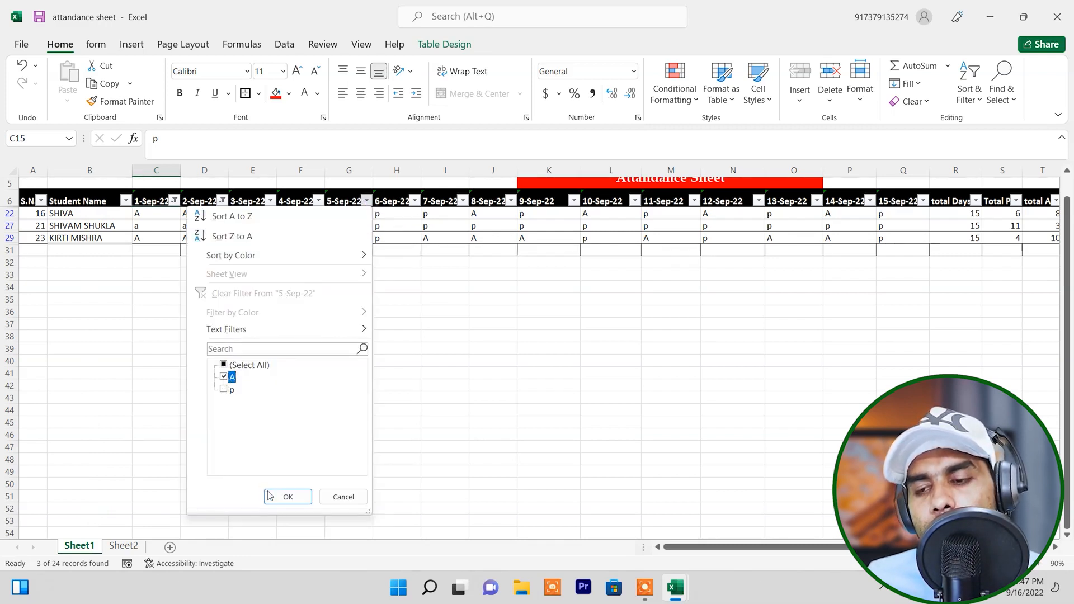
left_click(287, 496)
left_click(204, 336)
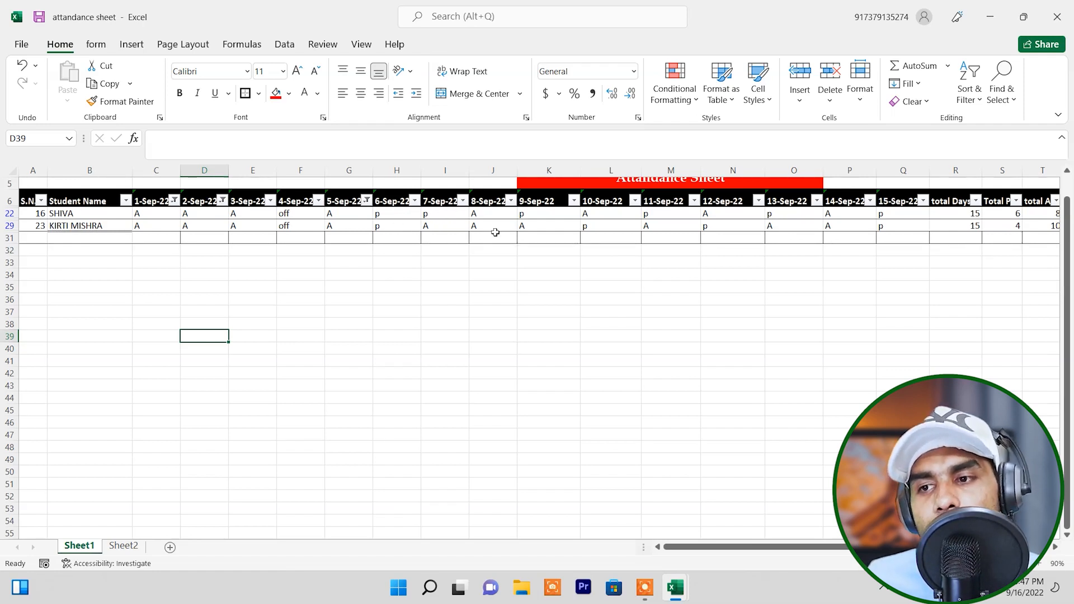
Step: Reset the 1-Sep-22 filter so that all of its values are selected
left_click(174, 200)
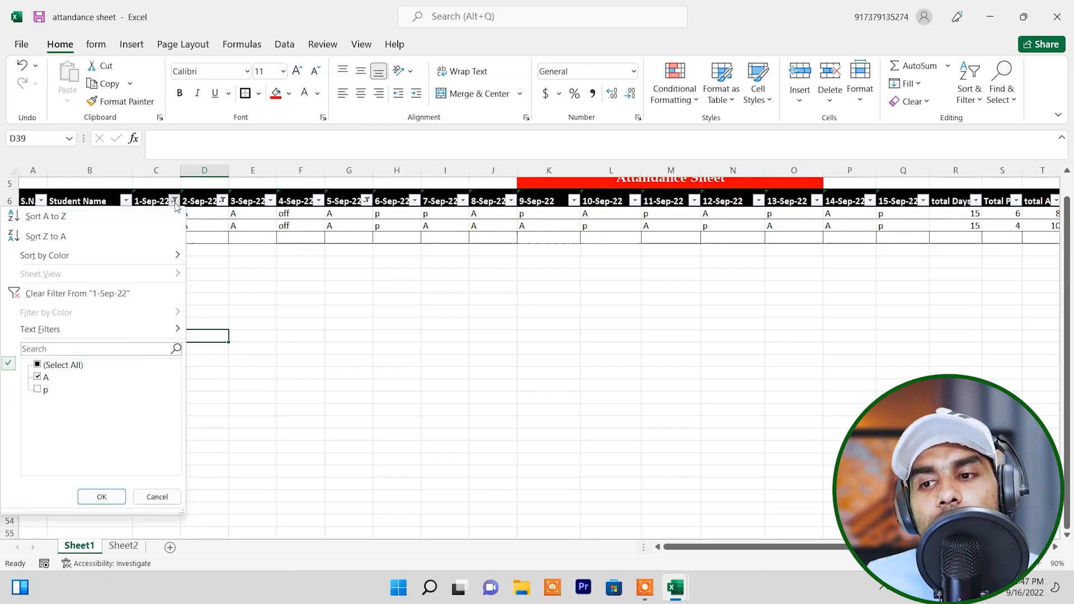
left_click(60, 366)
left_click(103, 496)
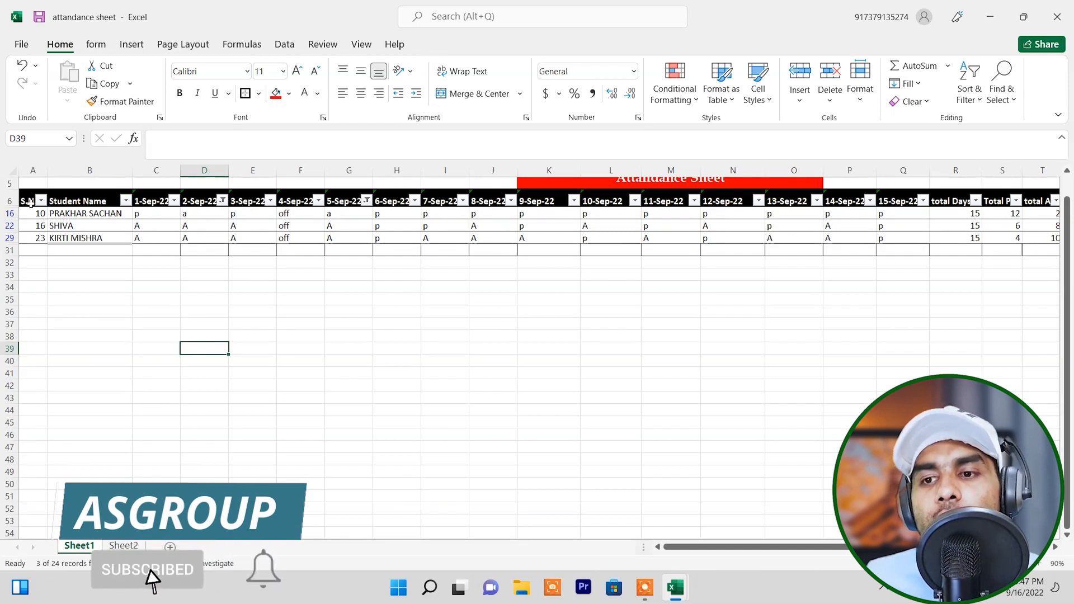
Step: Turn off filtering for the attendance table, from the S.N. header in A6 to the Total off column in row 31
left_click_drag(30, 203, 996, 256)
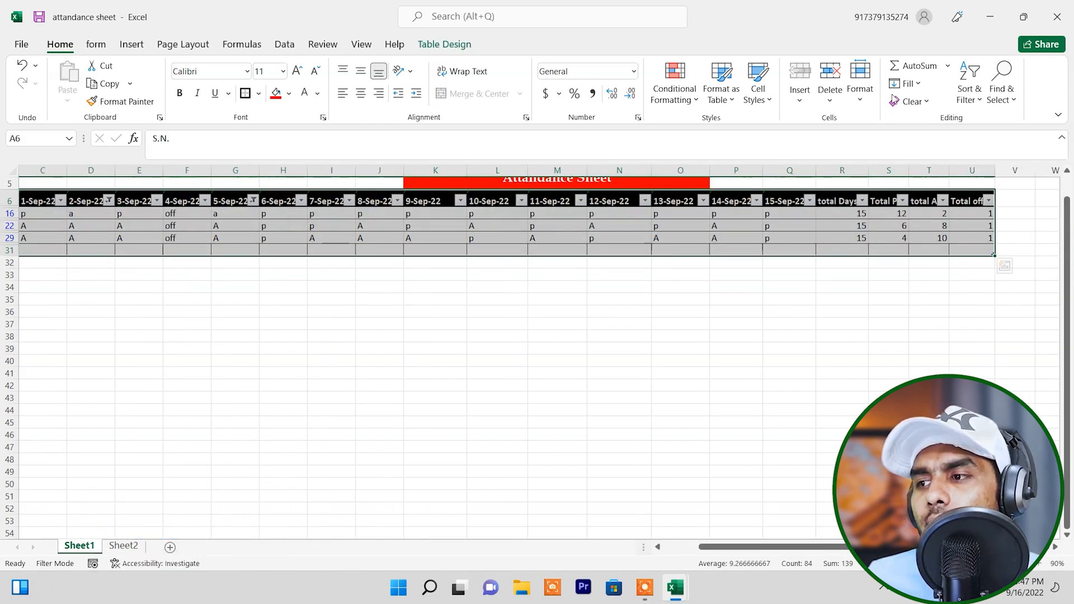
left_click(957, 99)
left_click(968, 185)
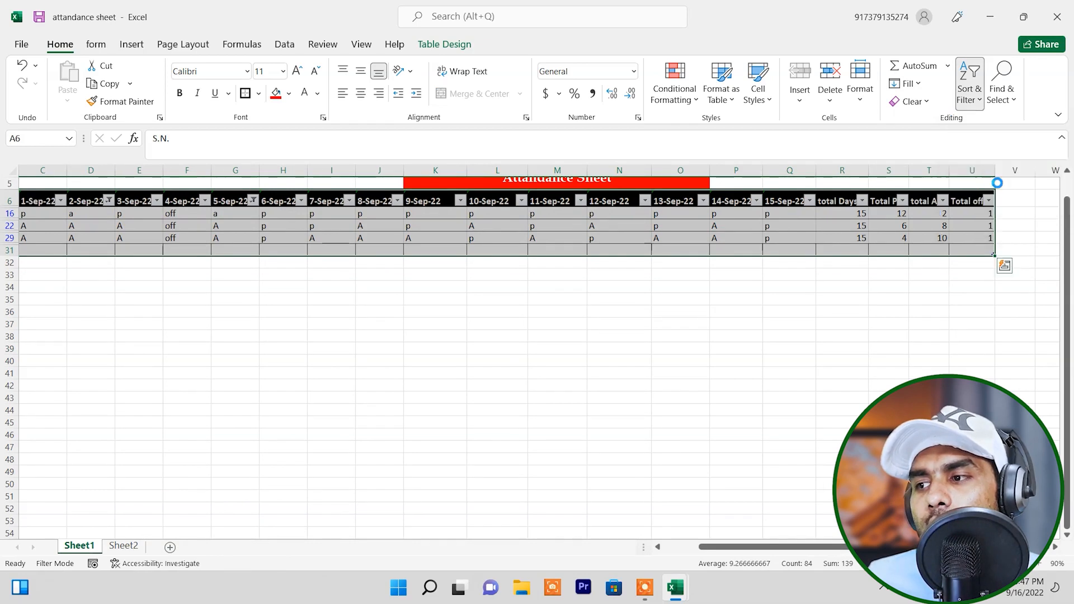
left_click(498, 299)
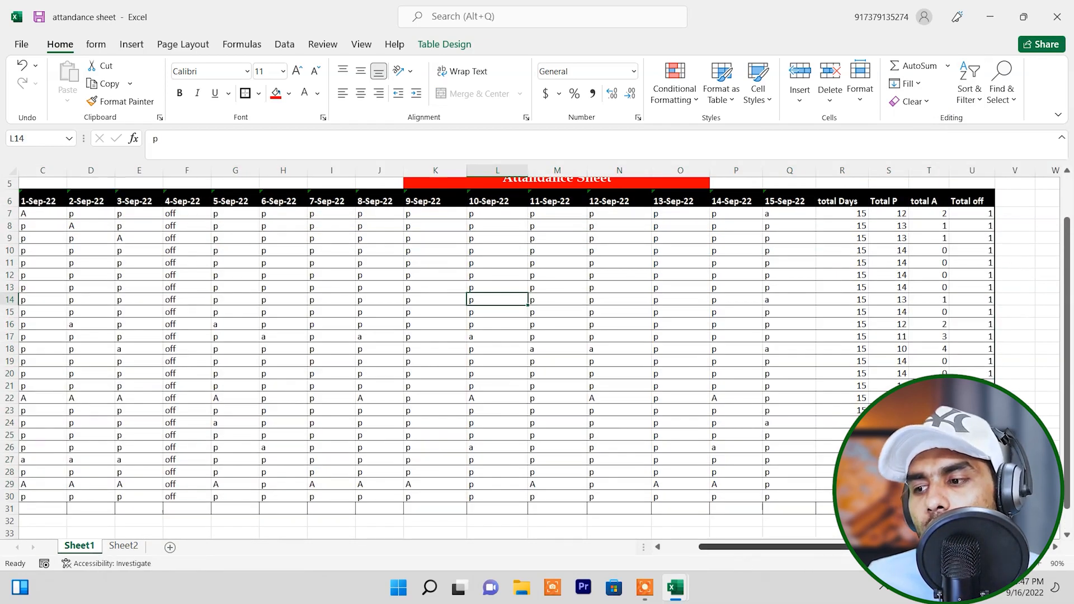
Step: Replace the student name in cell B27 with the same name as the third student in B9
left_click_drag(755, 547, 614, 551)
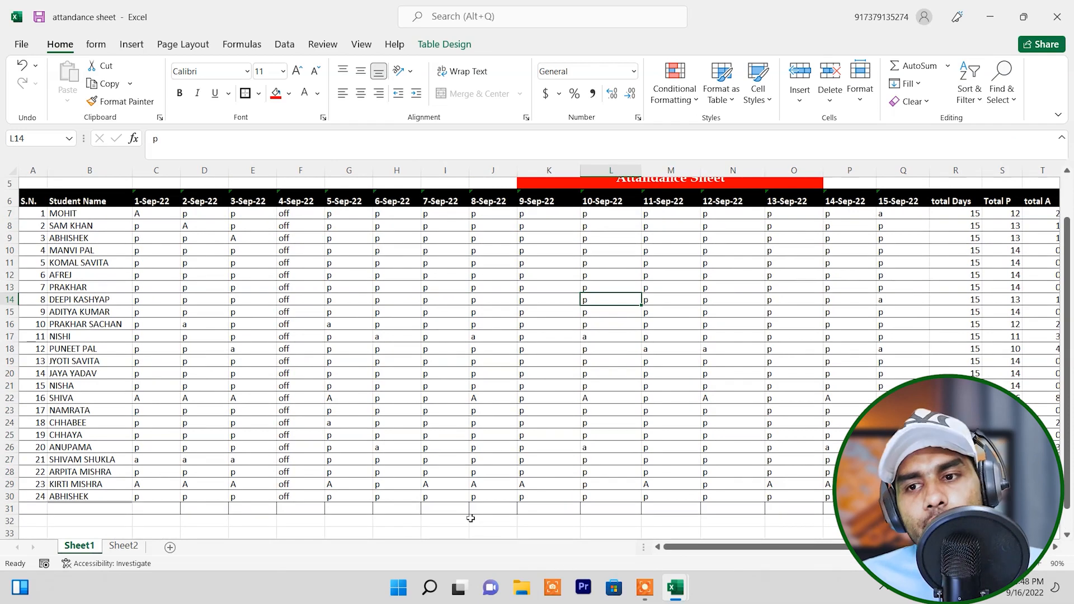
left_click(62, 239)
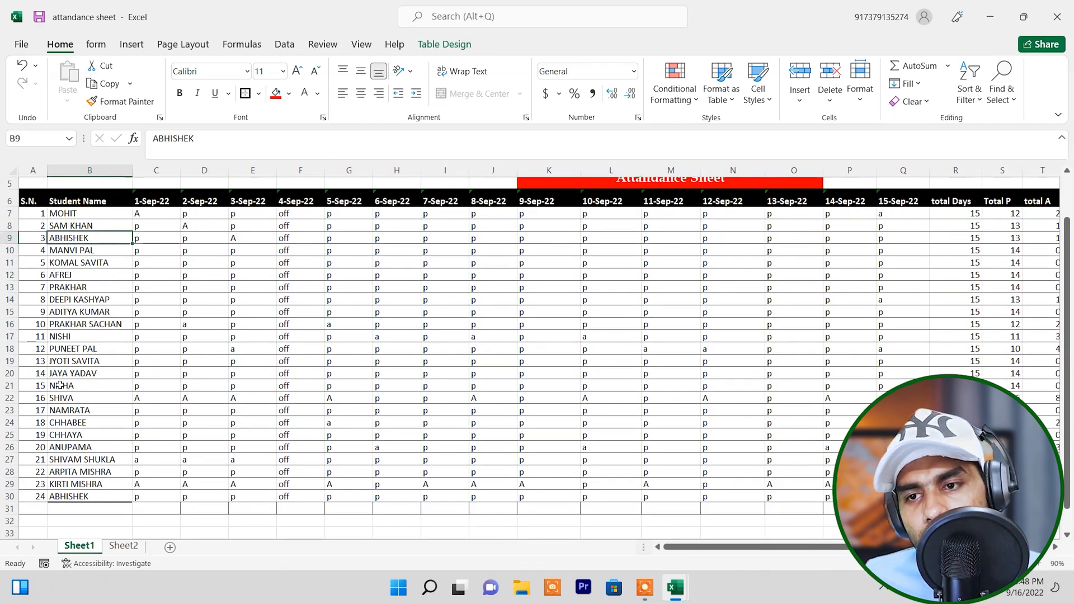
left_click(83, 457)
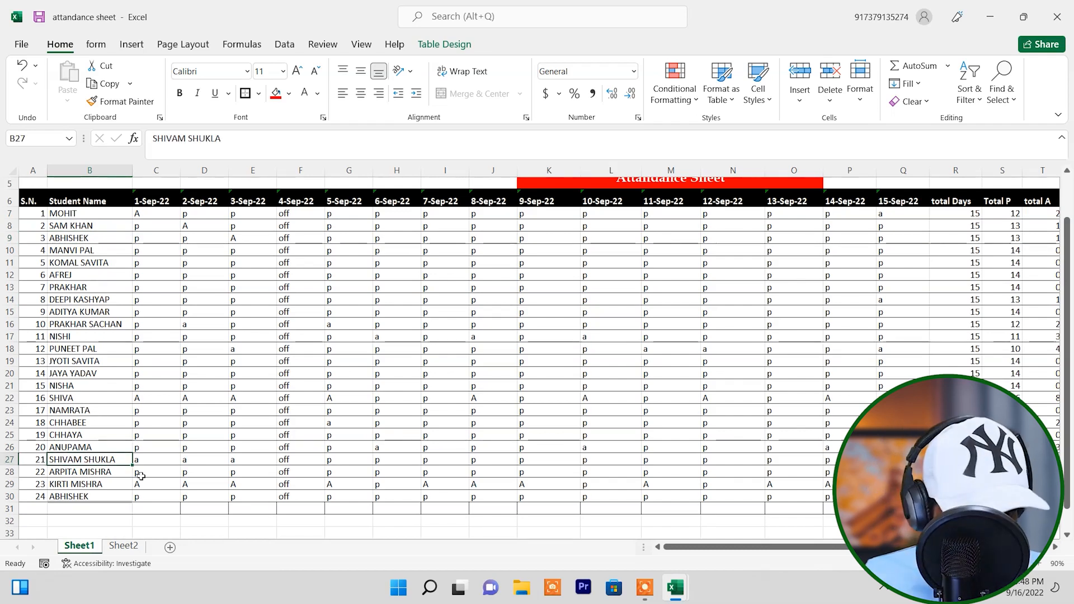
type("Abhis")
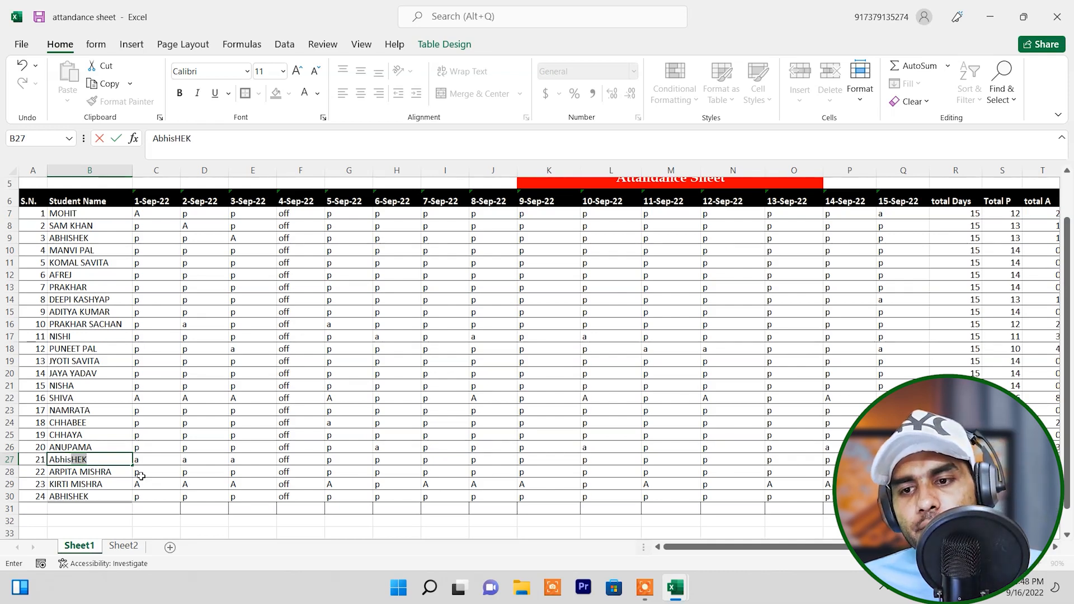
key("ctrl+Return")
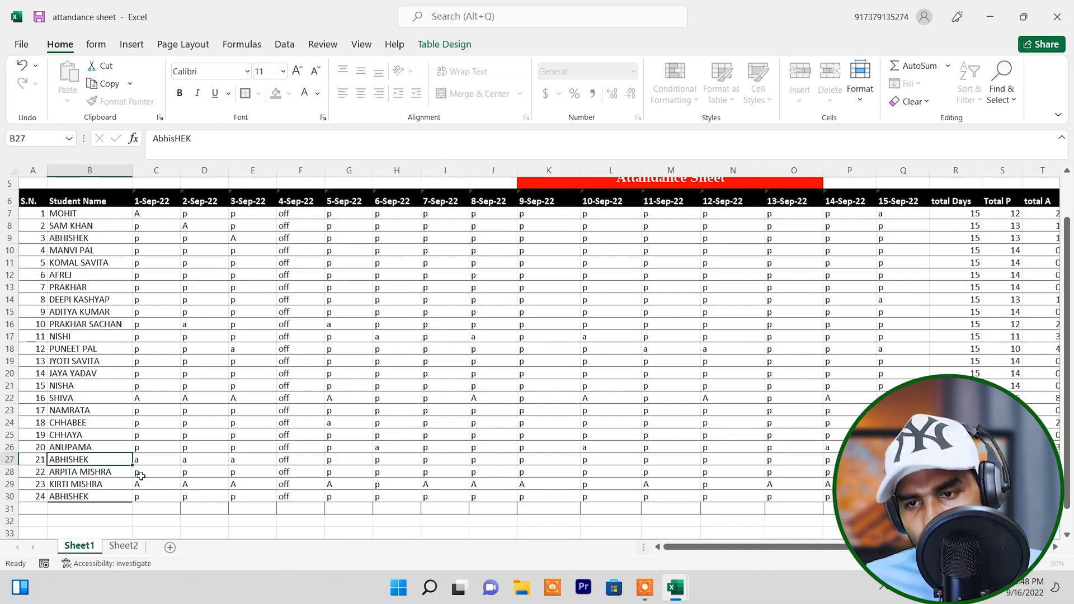
key("Return")
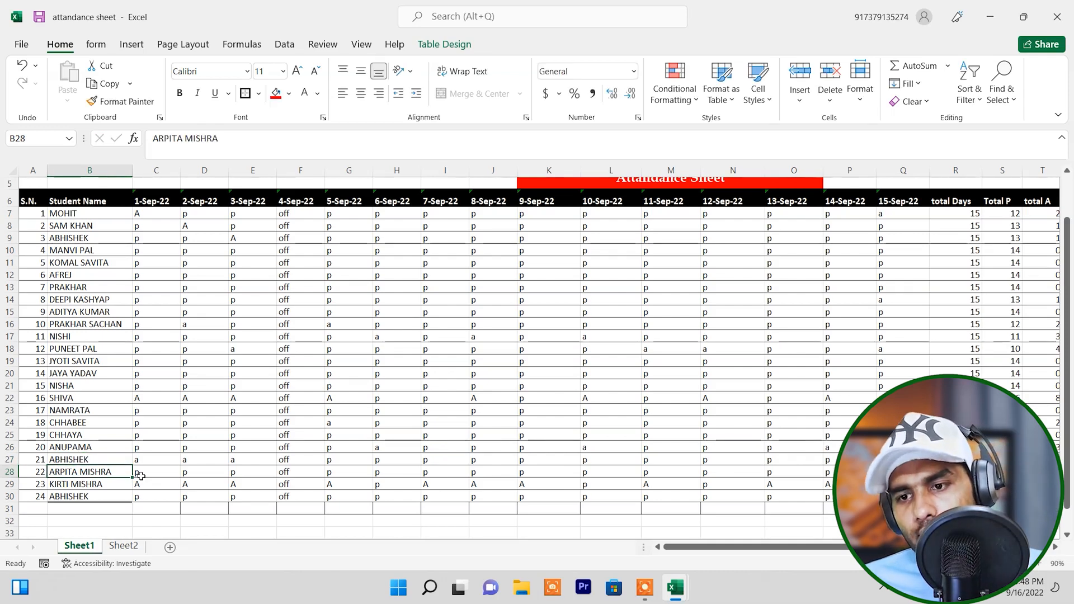
left_click(66, 461)
key("ctrl+Up")
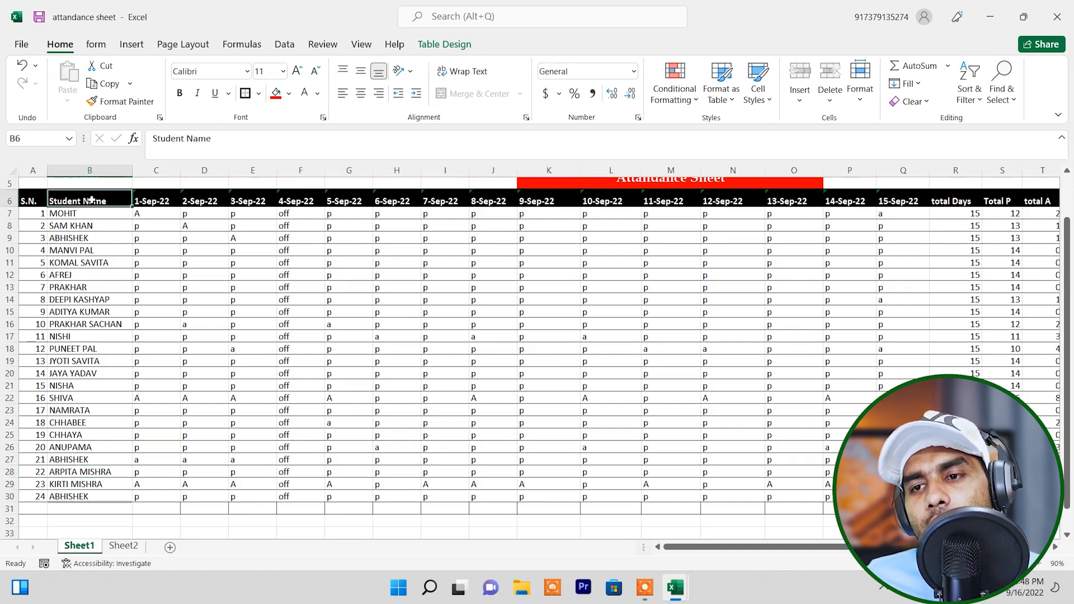
left_click(83, 167)
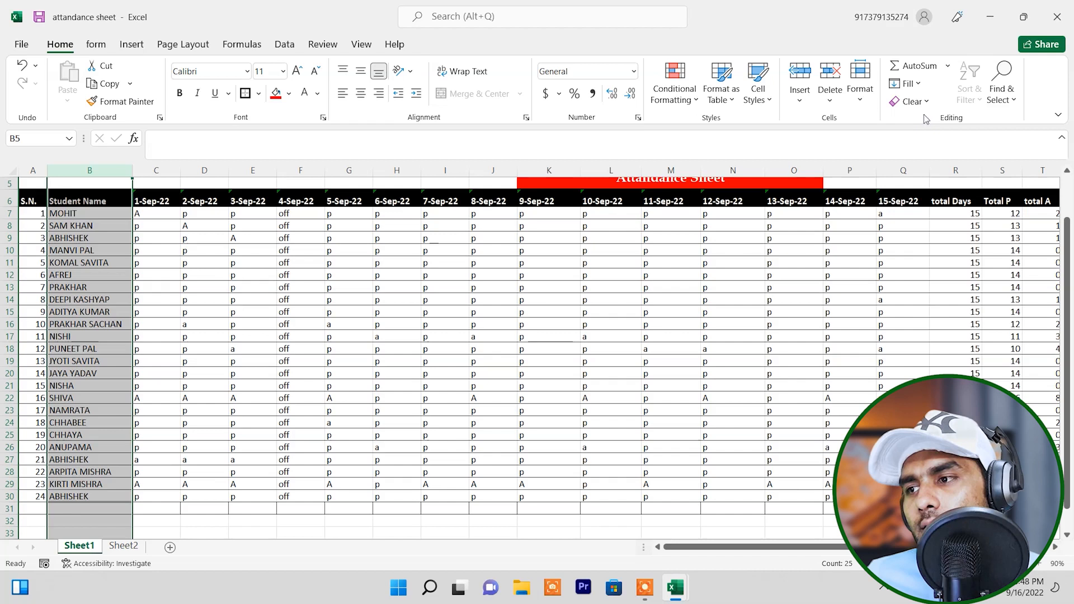
left_click(915, 84)
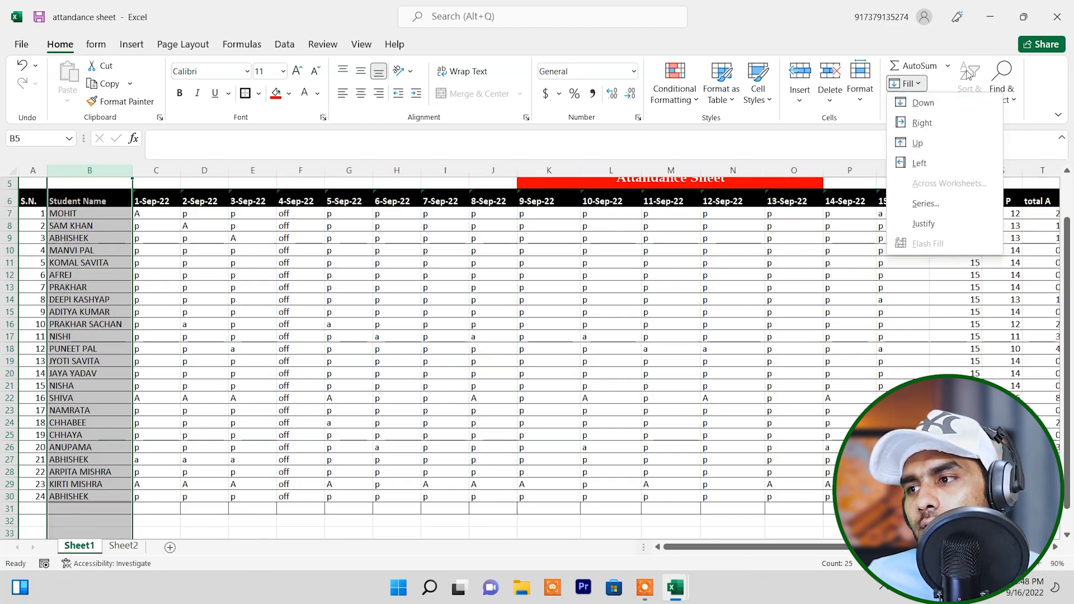
left_click(973, 85)
left_click(204, 336)
Step: Turn filtering on again with the Student Name range B6:B30 selected
left_click_drag(94, 199, 90, 497)
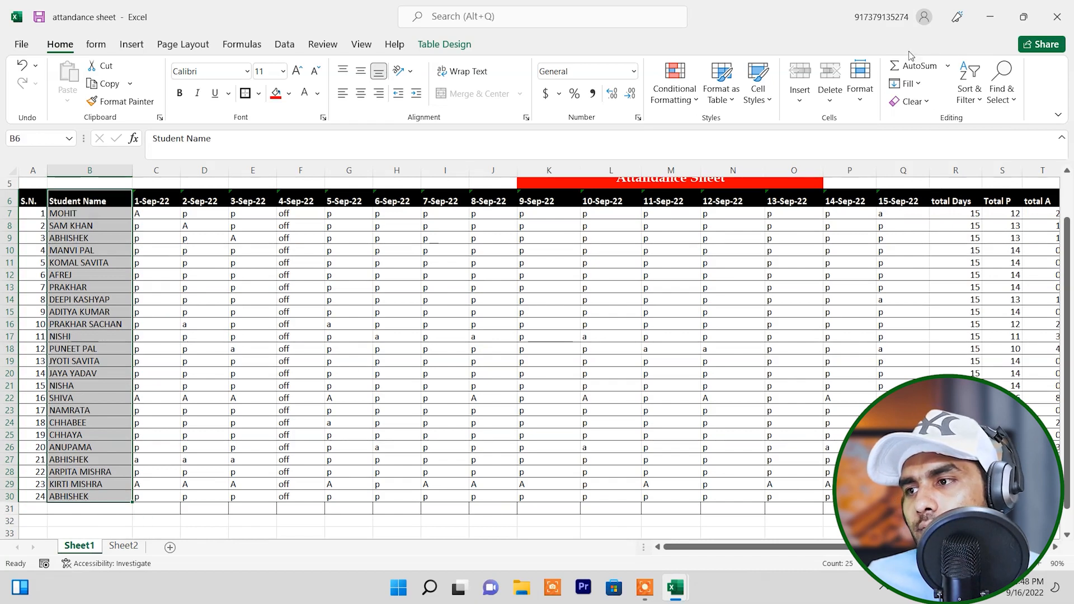
left_click(973, 103)
left_click(990, 180)
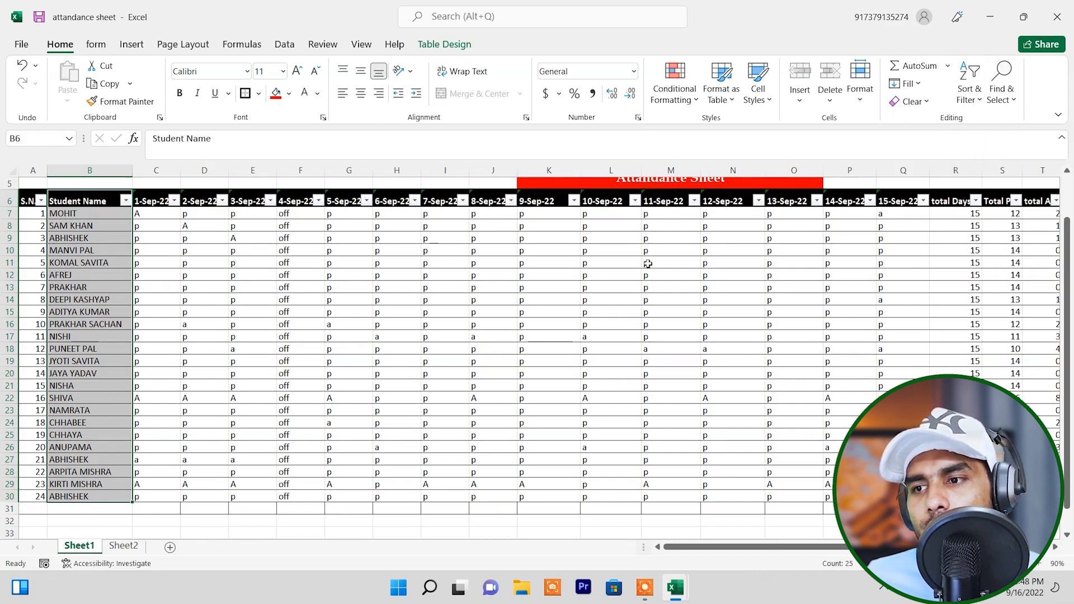
Step: Filter the Student Name column to show only the repeated first name that heads the alphabetical list
left_click(126, 201)
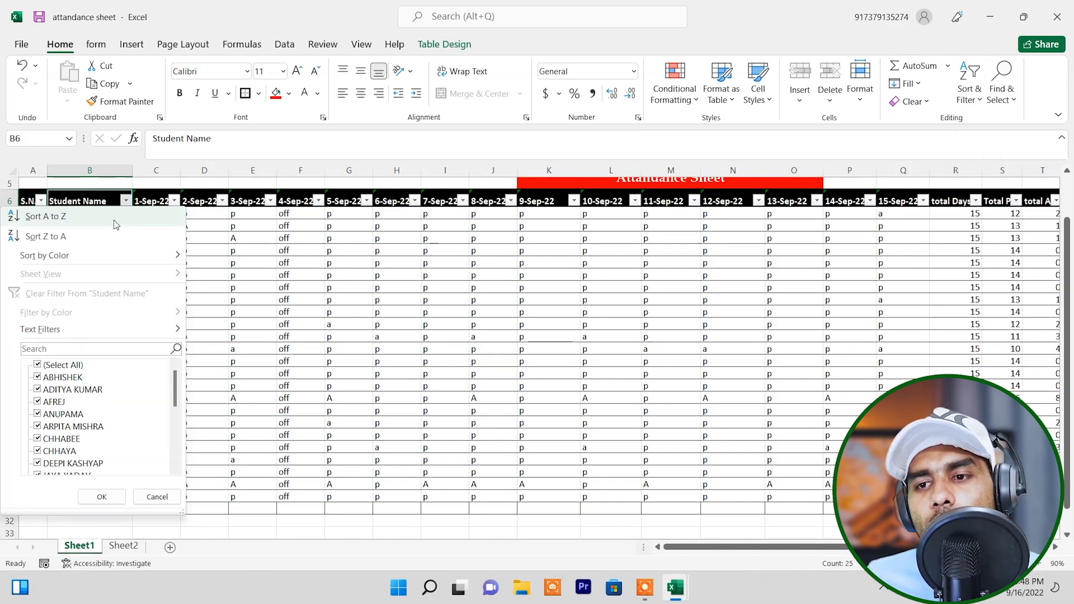
left_click(56, 369)
left_click(38, 378)
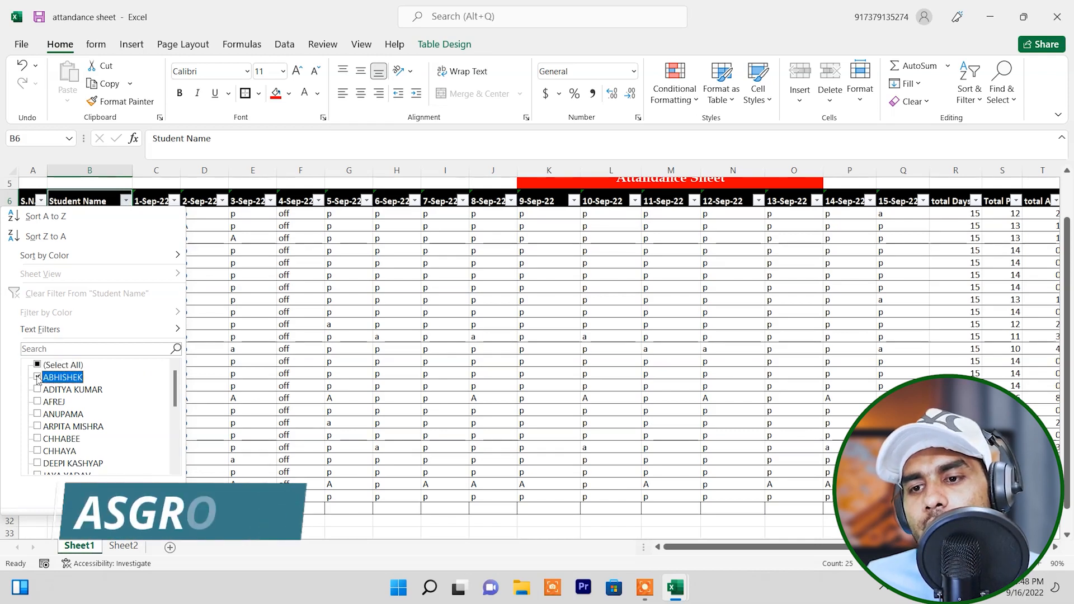
key("Return")
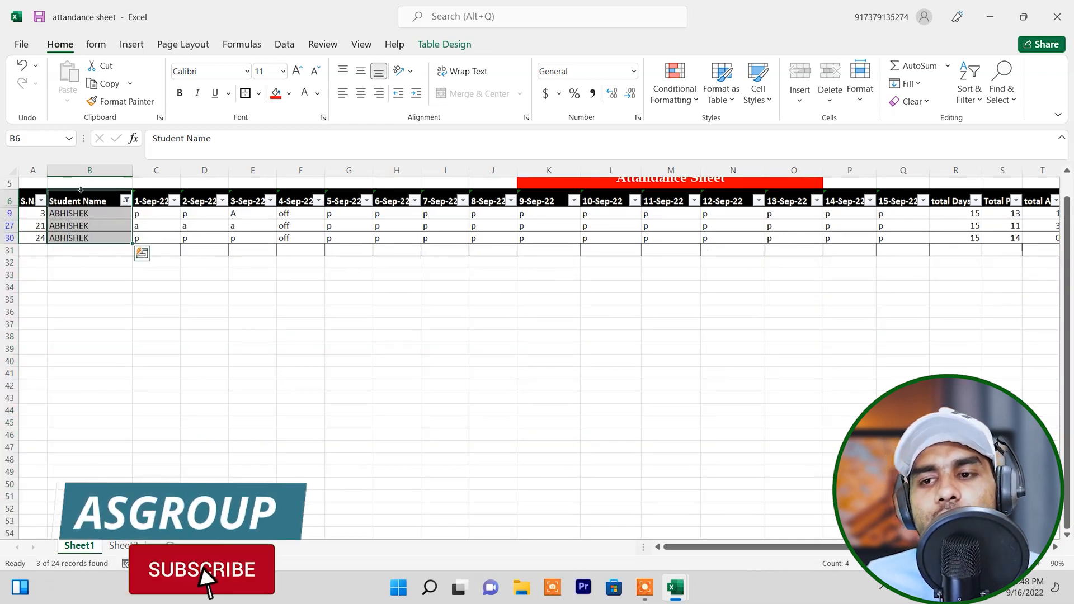